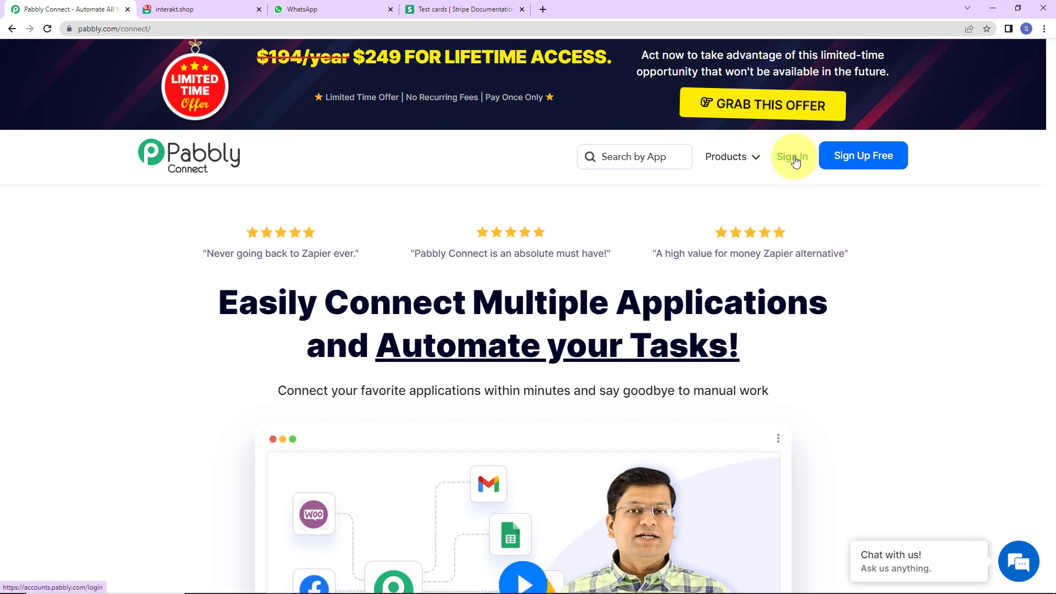
Sign in to Pabbly and create a Pabbly Connect workflow named "Send WhatsApp Messages for Failed Stripe Payments".
{"action": "left_click", "coordinate": [787, 158]}
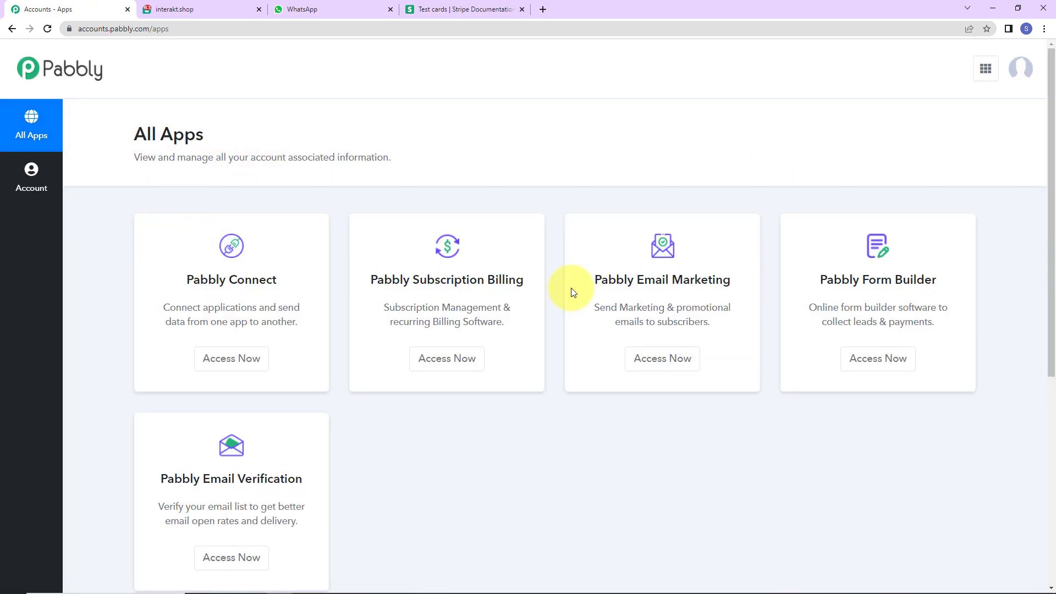
{"action": "left_click", "coordinate": [242, 366]}
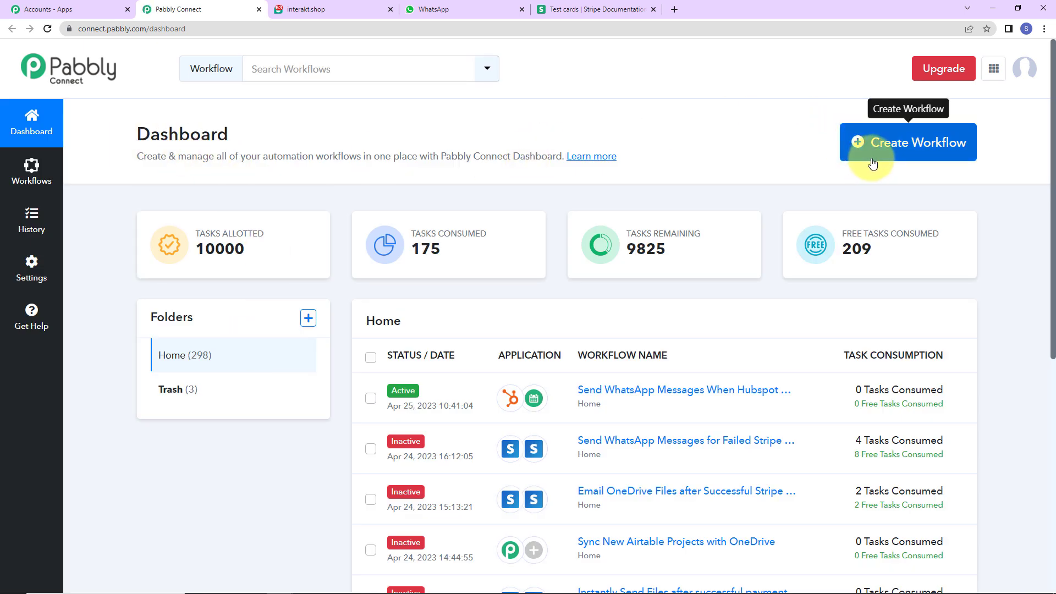
{"action": "left_click", "coordinate": [917, 150]}
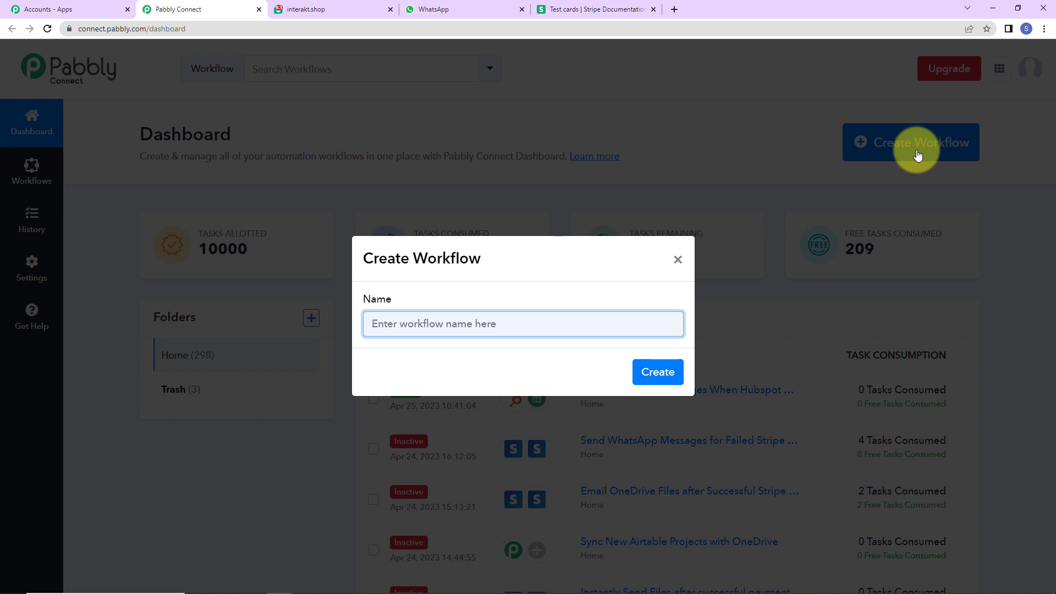
{"action": "type", "text": "Send WhatsApp Messages for Failed Stripe Payments"}
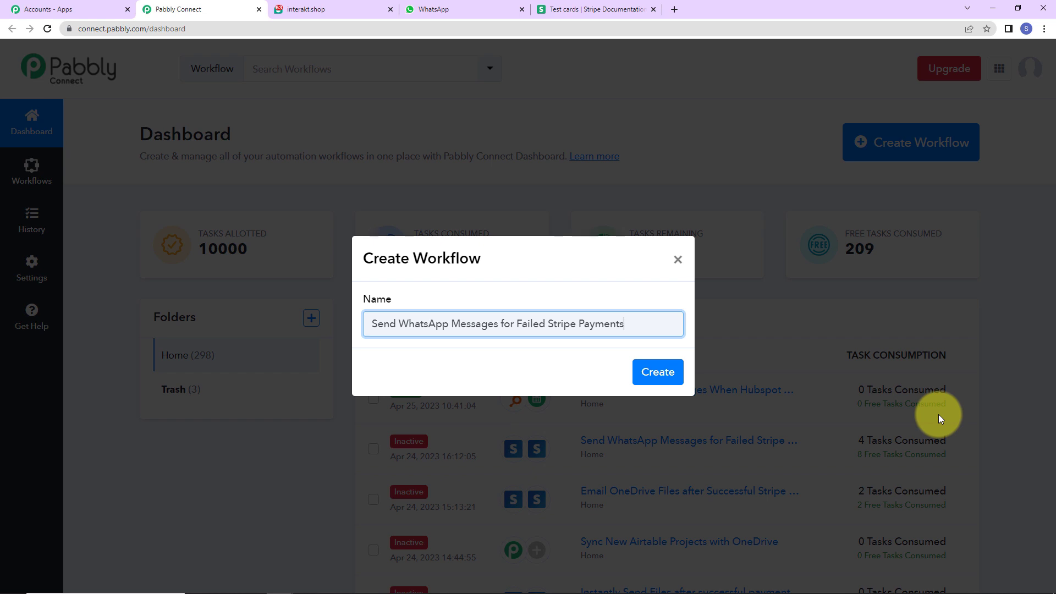
{"action": "left_click", "coordinate": [658, 372]}
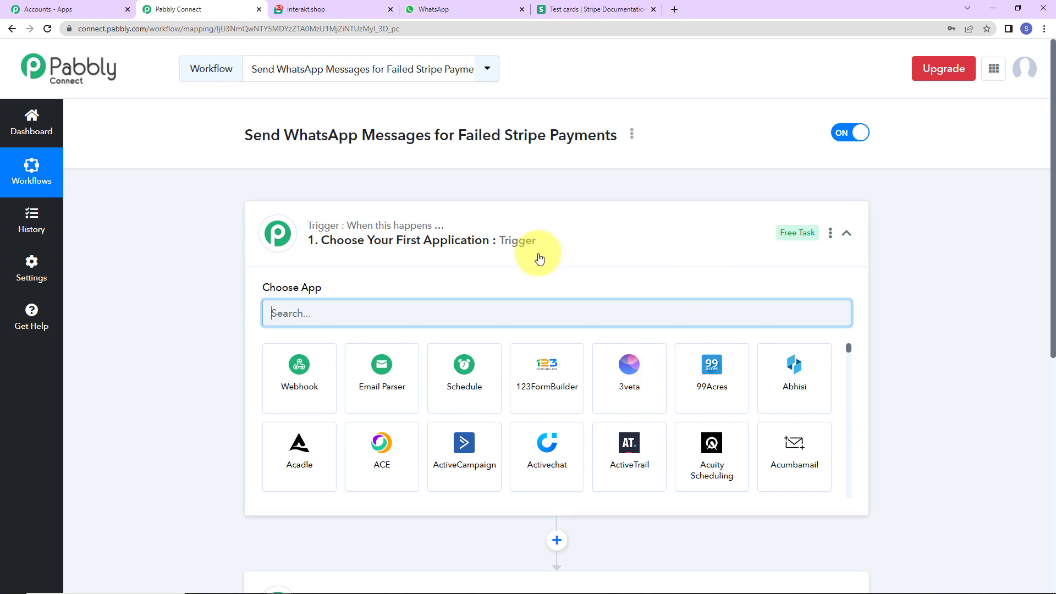
Set the workflow's trigger application to Stripe with the Payment Failed trigger event.
{"action": "scroll", "coordinate": [528, 372], "scroll_direction": "down", "scroll_amount": 5}
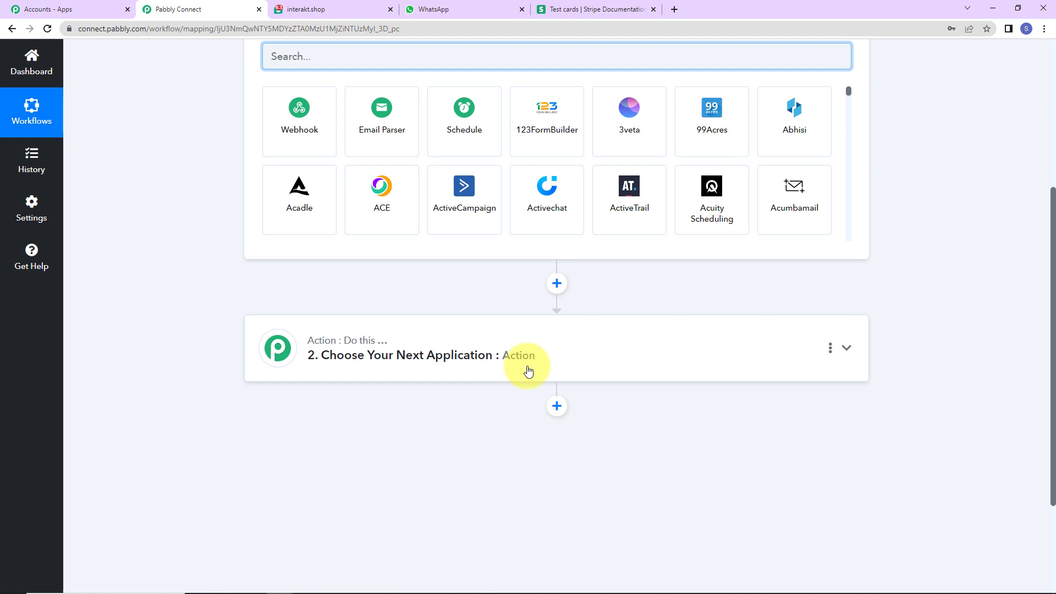
{"action": "scroll", "coordinate": [553, 373], "scroll_direction": "up", "scroll_amount": 3}
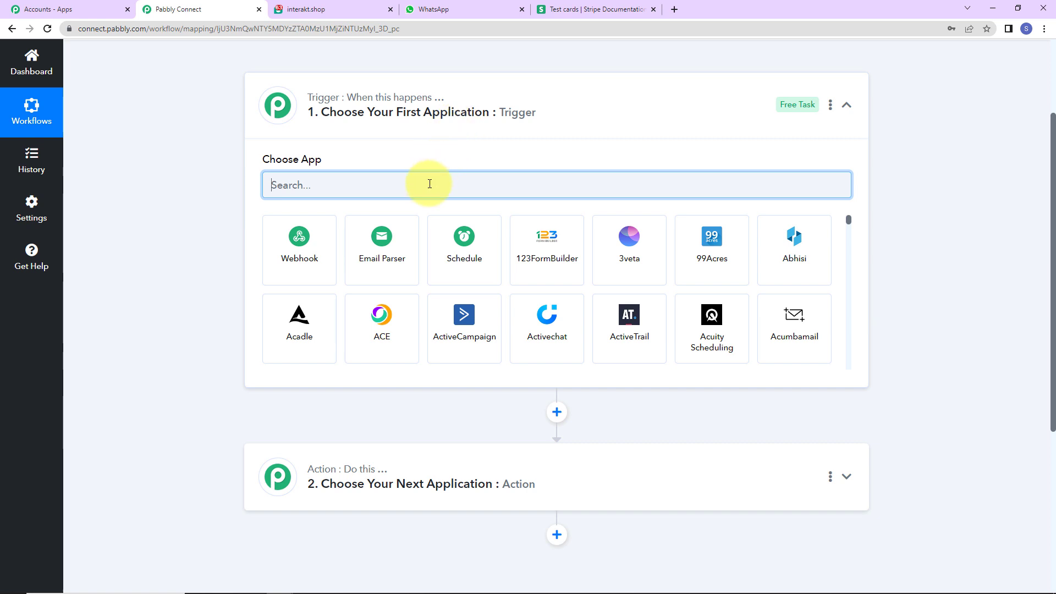
{"action": "type", "text": "stripe"}
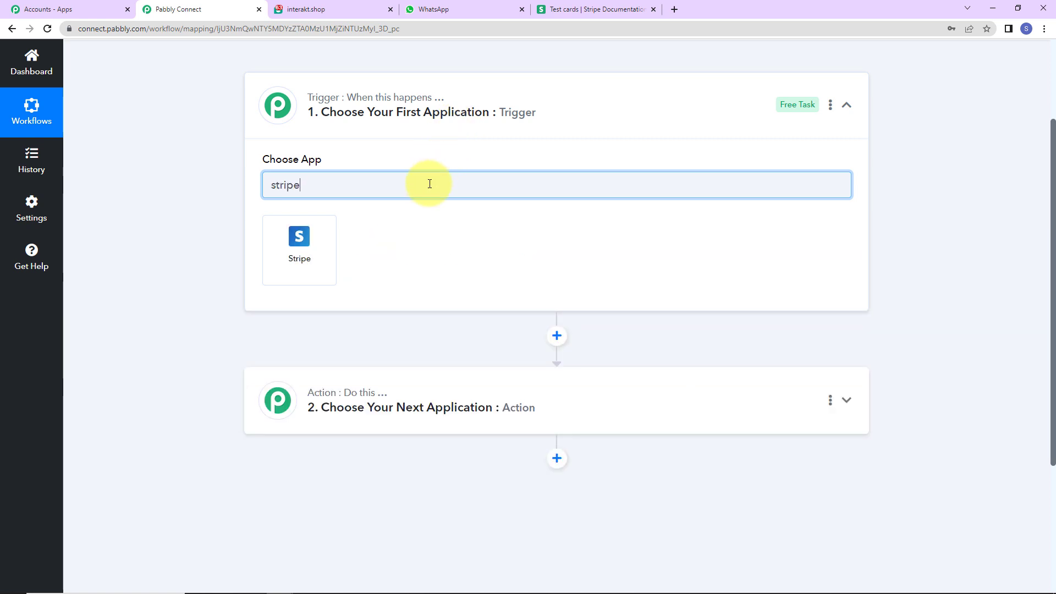
{"action": "left_click", "coordinate": [302, 240]}
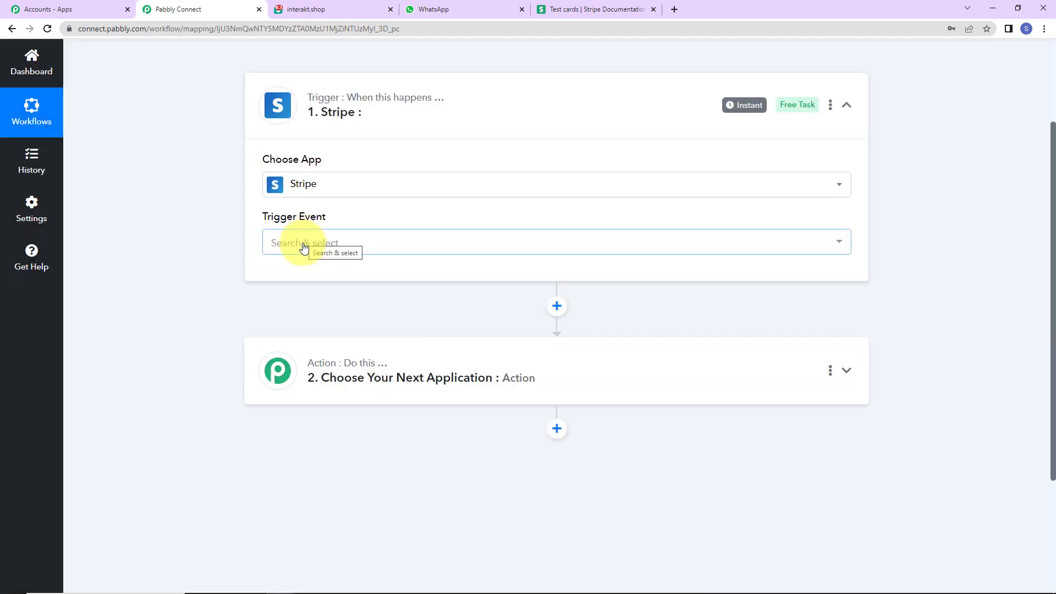
{"action": "left_click", "coordinate": [304, 246]}
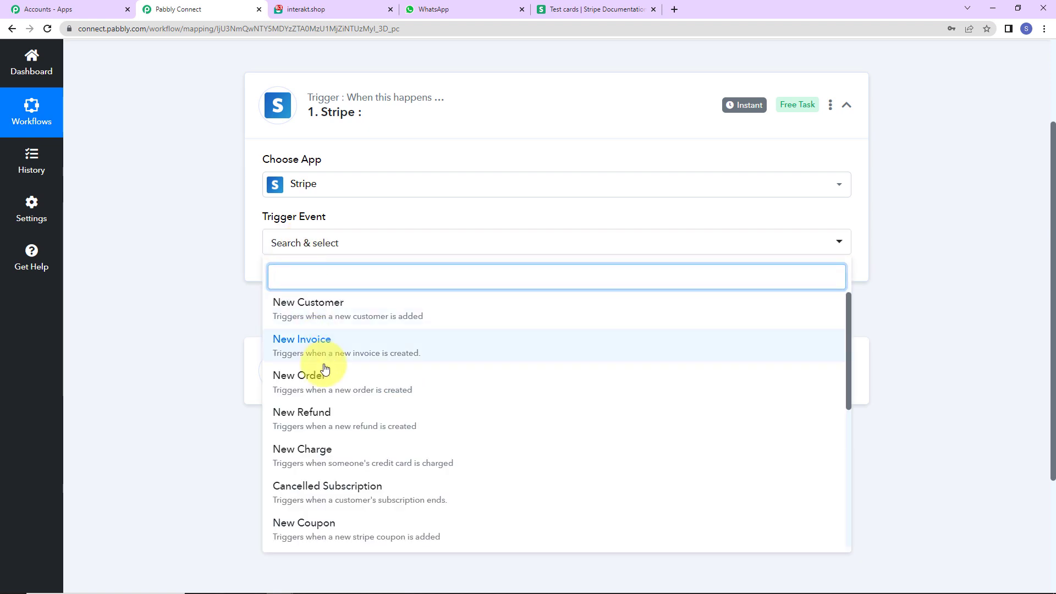
{"action": "scroll", "coordinate": [317, 429], "scroll_direction": "down", "scroll_amount": 5}
{"action": "left_click", "coordinate": [306, 491]}
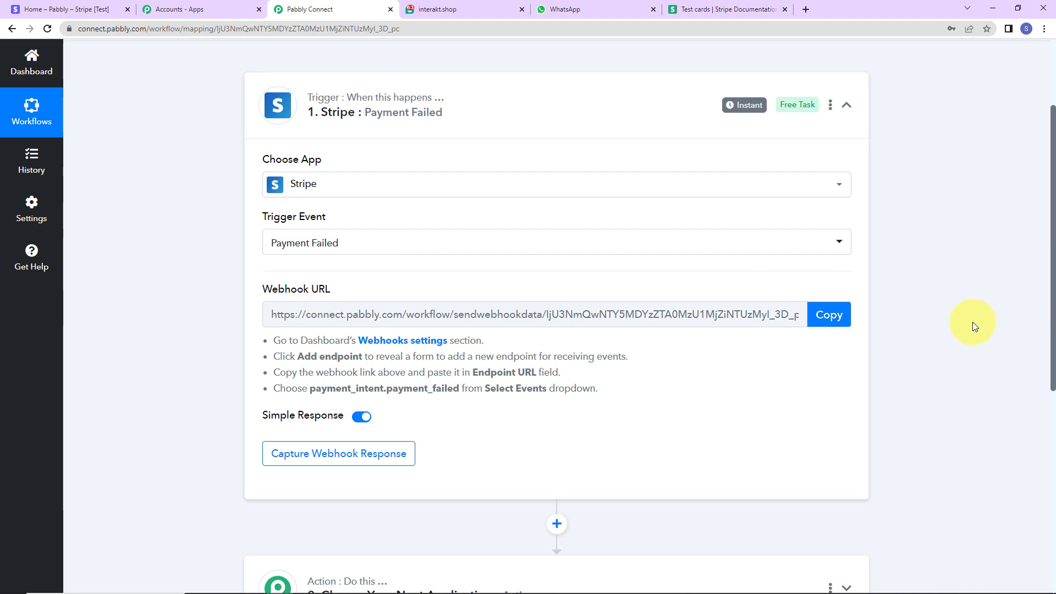
Copy the trigger's webhook URL and start adding a hosted webhook endpoint in the Stripe dashboard's developer settings.
{"action": "left_click", "coordinate": [831, 314]}
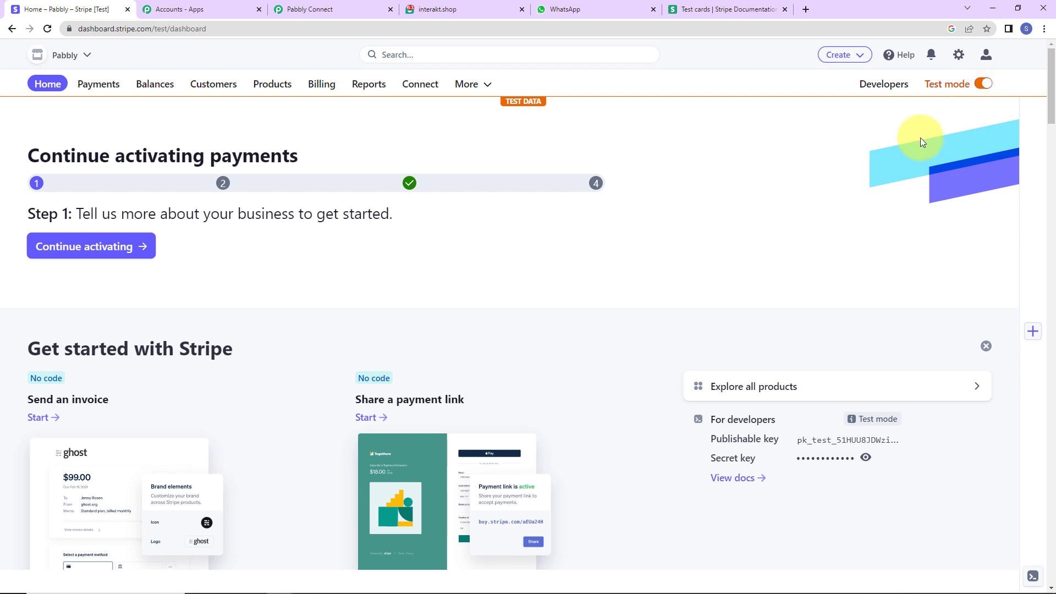
{"action": "left_click", "coordinate": [884, 90]}
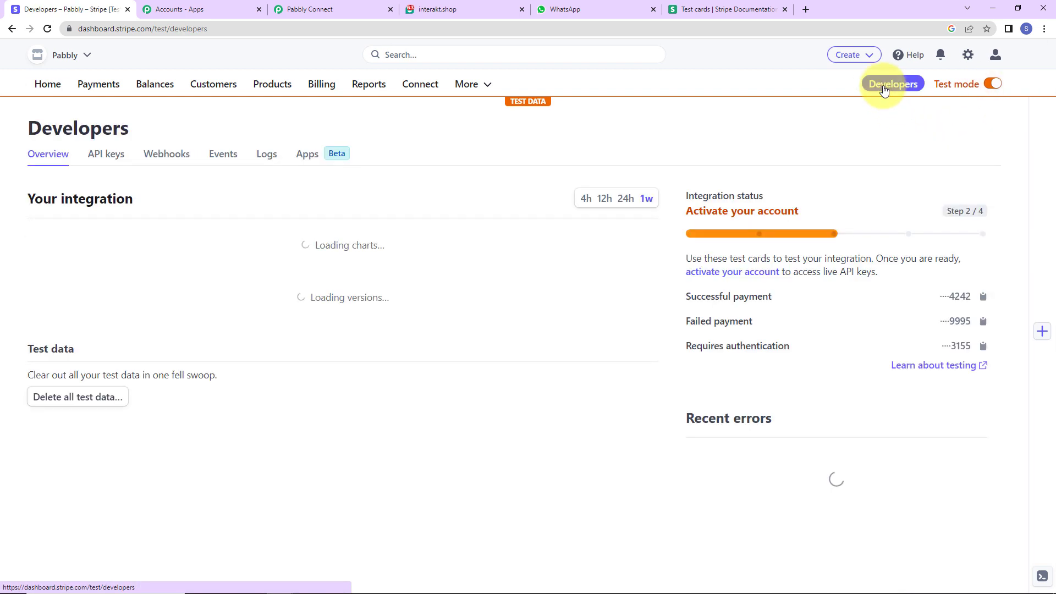
{"action": "left_click", "coordinate": [172, 156]}
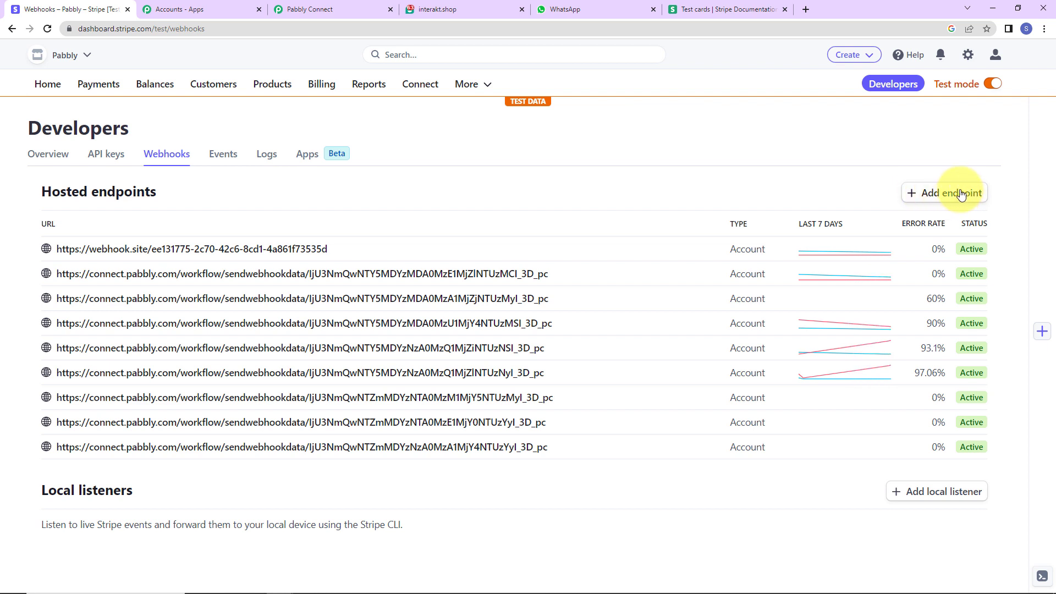
{"action": "left_click", "coordinate": [960, 193]}
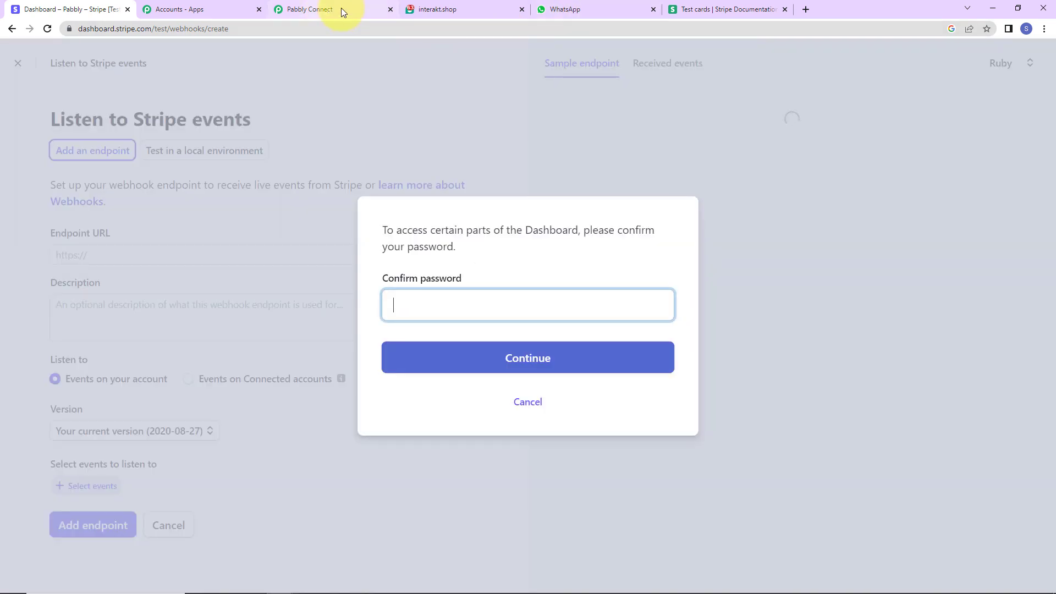
Copy the webhook URL again from the Pabbly Connect trigger and confirm the account password in Stripe.
{"action": "left_click", "coordinate": [333, 9]}
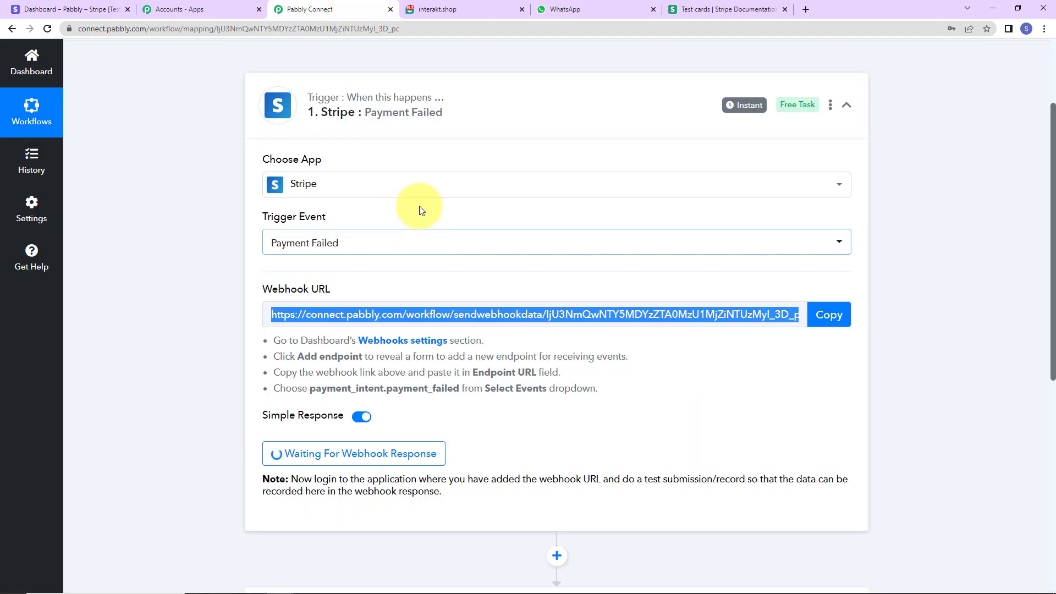
{"action": "left_click", "coordinate": [836, 308]}
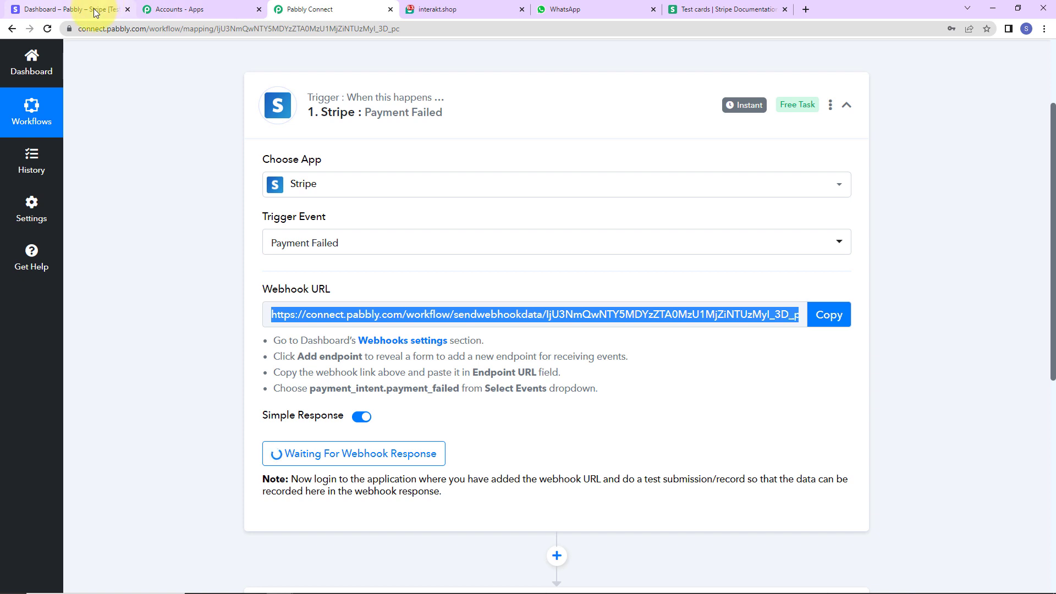
{"action": "left_click", "coordinate": [96, 10]}
{"action": "left_click", "coordinate": [500, 358]}
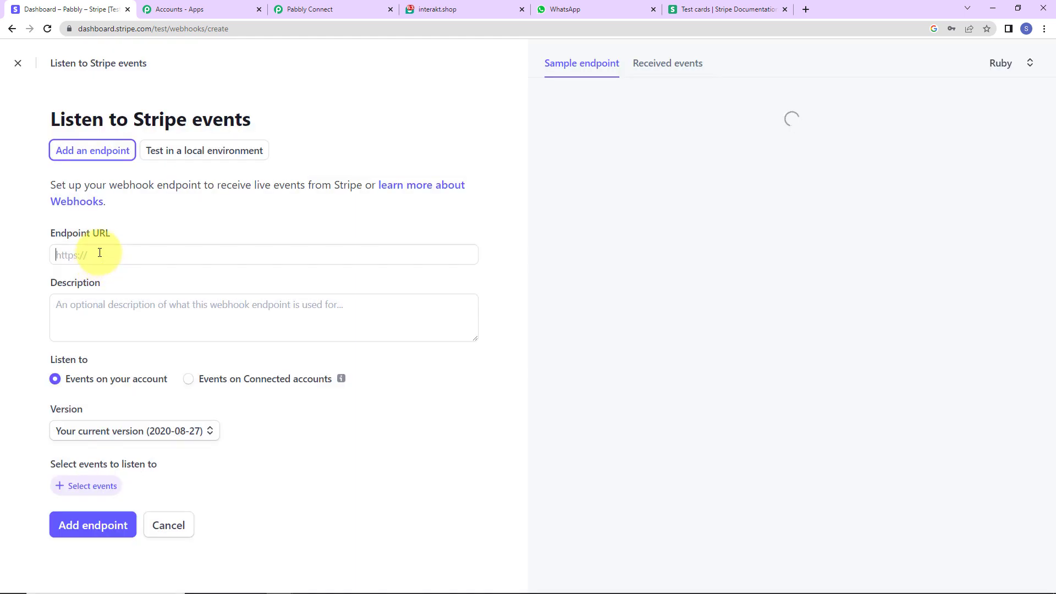
Paste the copied webhook URL as the Stripe endpoint URL and set the version to Latest API version (2022-11-15).
{"action": "left_click", "coordinate": [100, 252]}
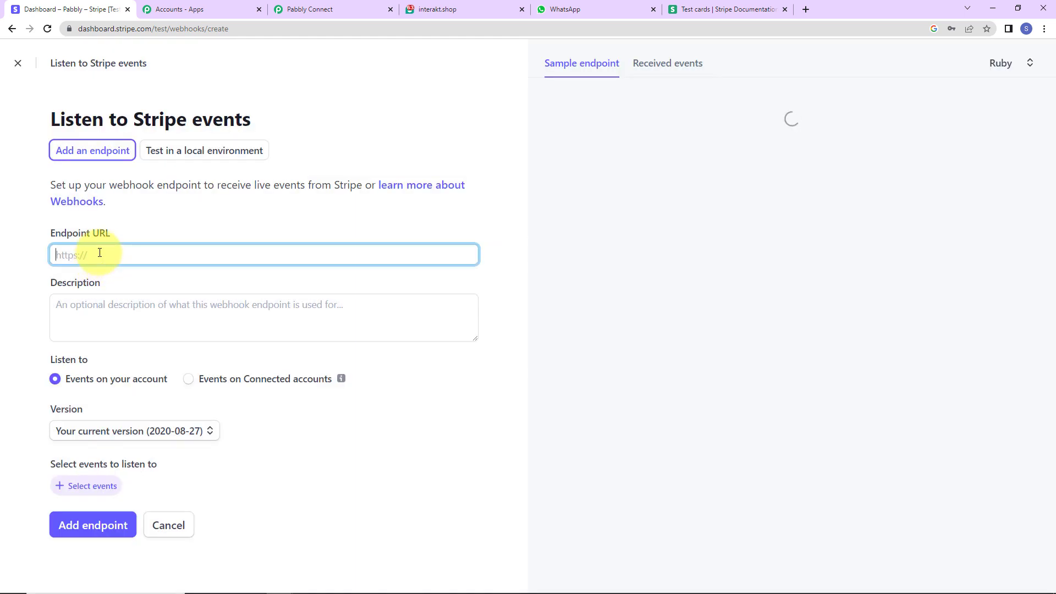
{"action": "key", "text": "ctrl+v"}
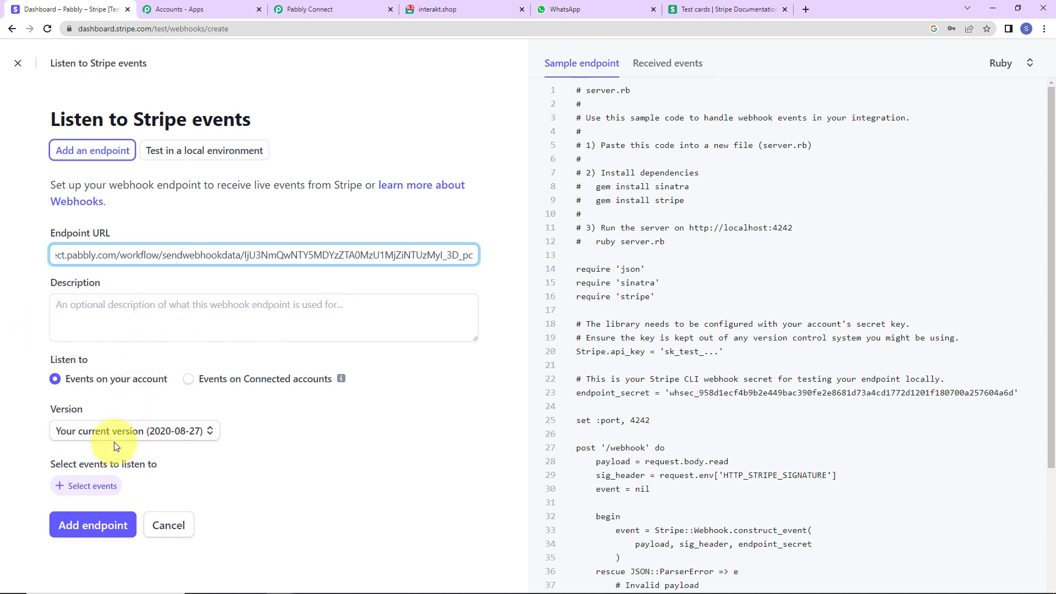
{"action": "left_click", "coordinate": [204, 432]}
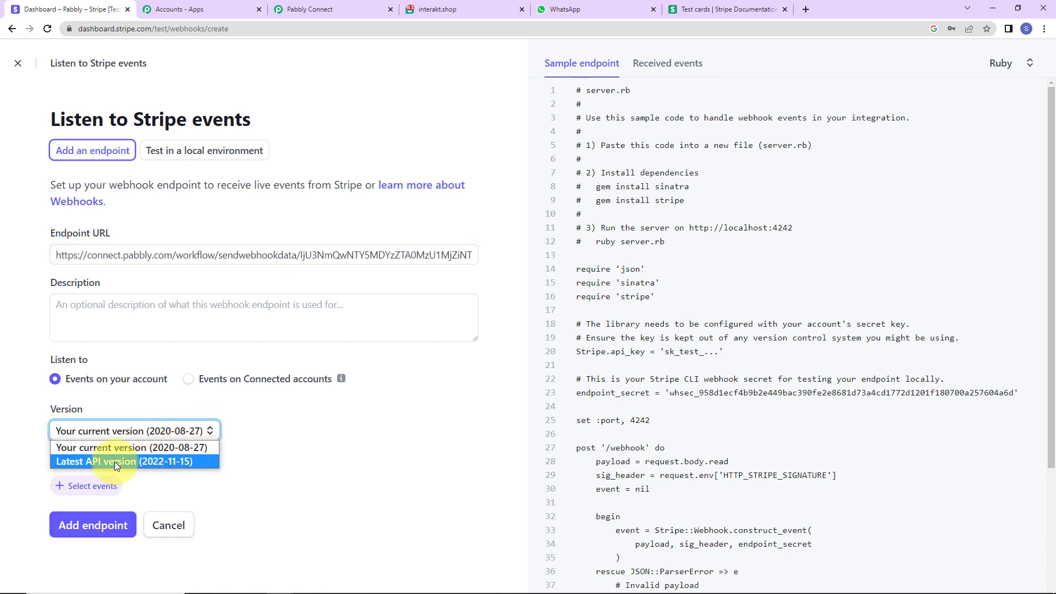
{"action": "left_click", "coordinate": [114, 461]}
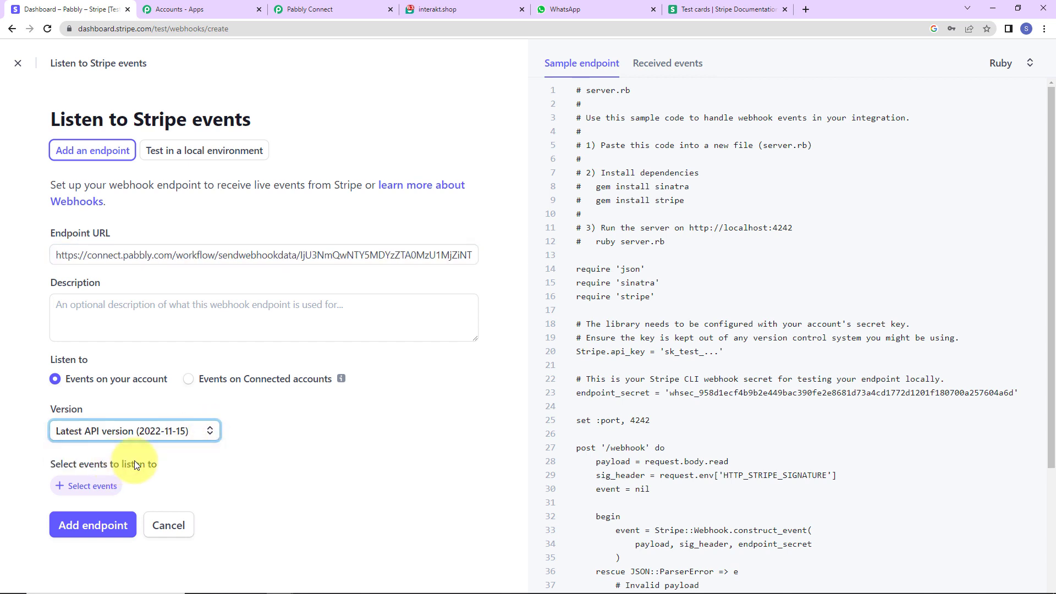
Select the Payment Intent event payment_intent.payment_failed for the webhook and add the endpoint.
{"action": "left_click", "coordinate": [96, 488]}
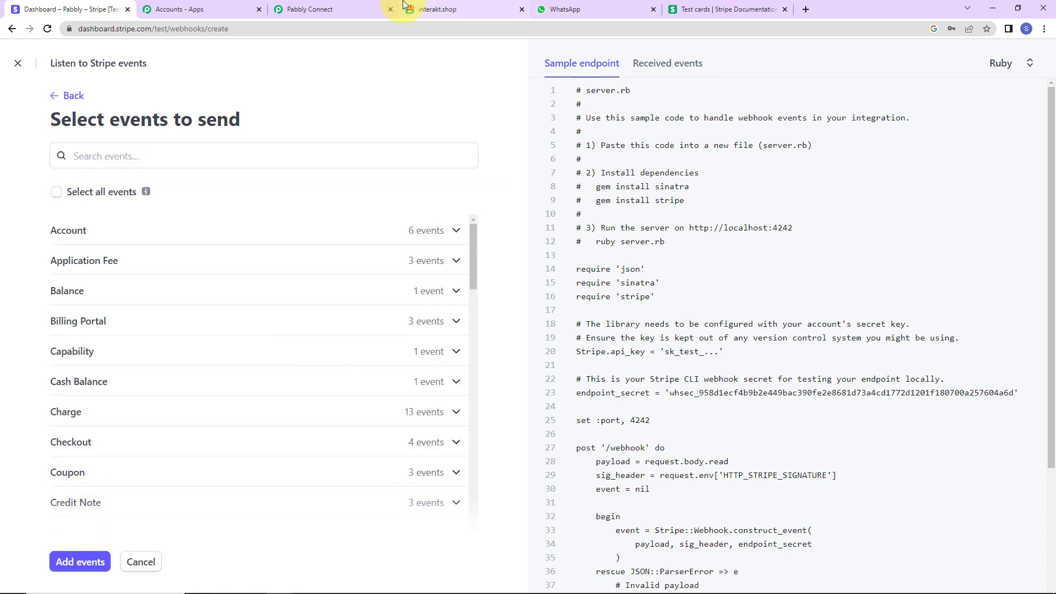
{"action": "left_click", "coordinate": [352, 8]}
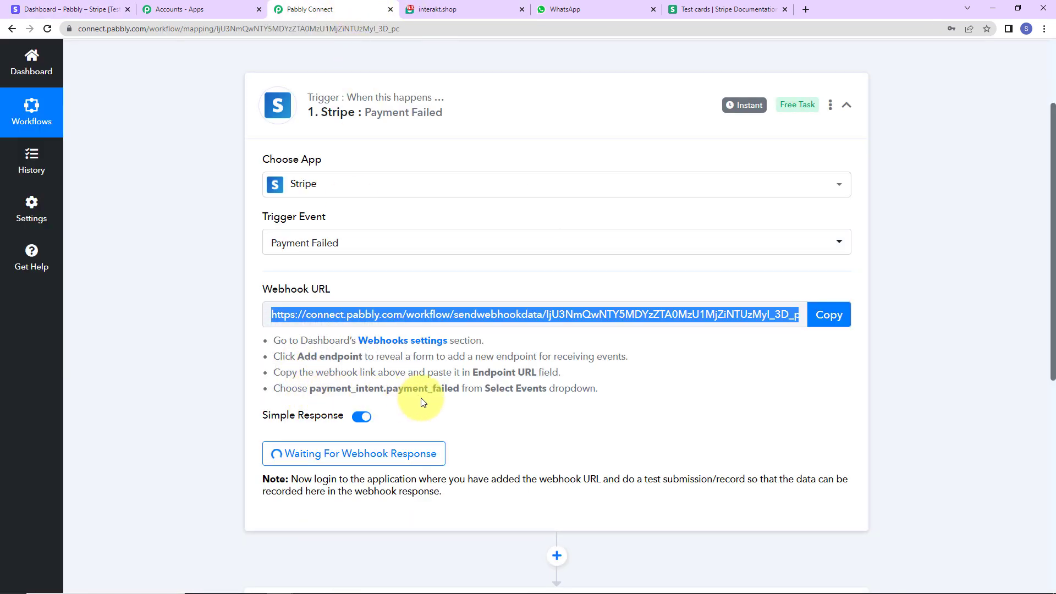
{"action": "left_click", "coordinate": [69, 9]}
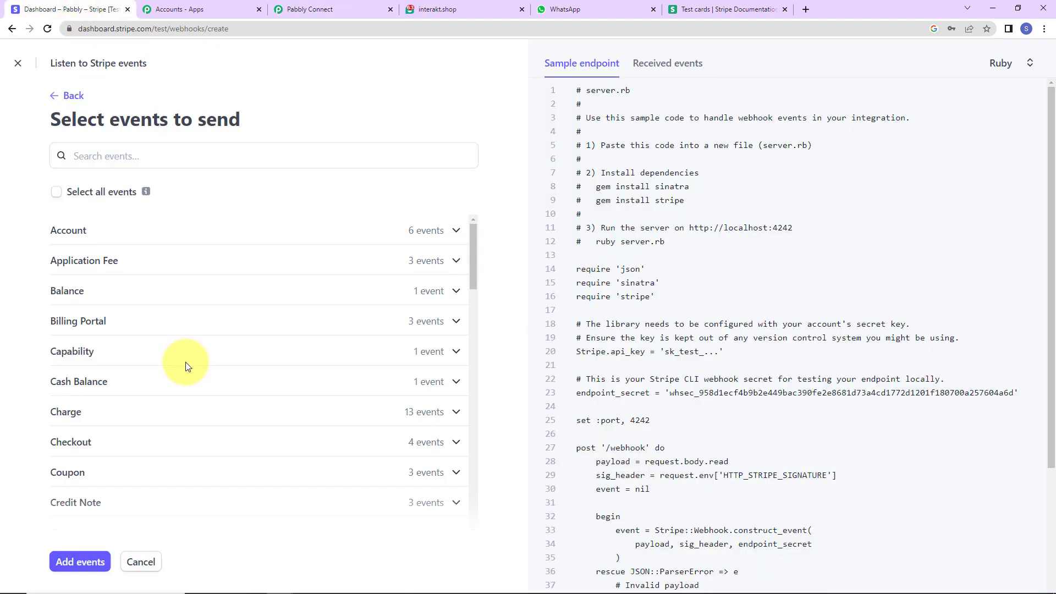
{"action": "scroll", "coordinate": [186, 362], "scroll_direction": "down", "scroll_amount": 3}
{"action": "scroll", "coordinate": [185, 362], "scroll_direction": "down", "scroll_amount": 10}
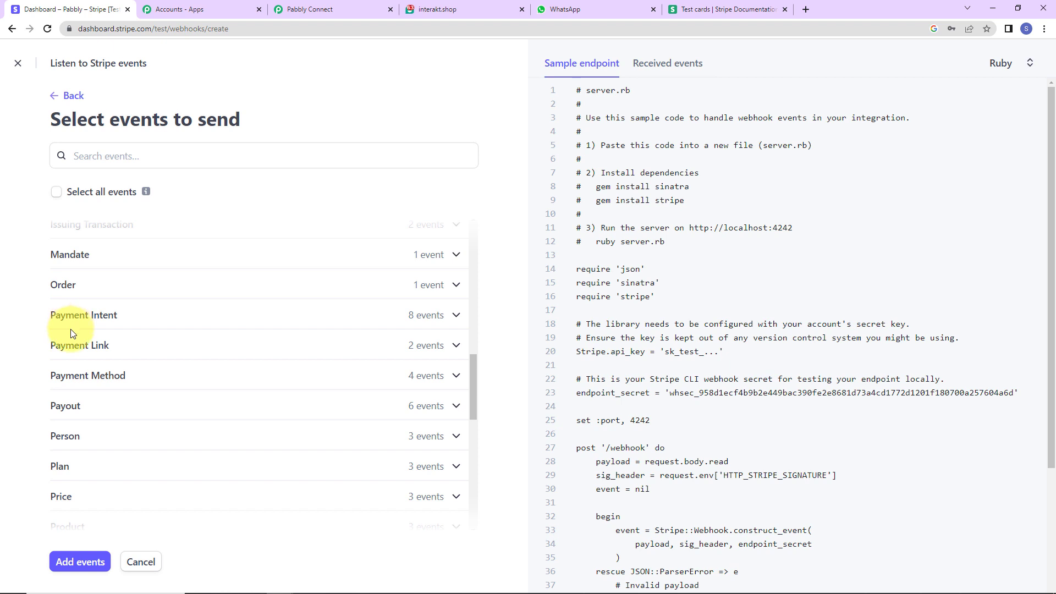
{"action": "left_click", "coordinate": [446, 319]}
{"action": "scroll", "coordinate": [266, 417], "scroll_direction": "down", "scroll_amount": 2}
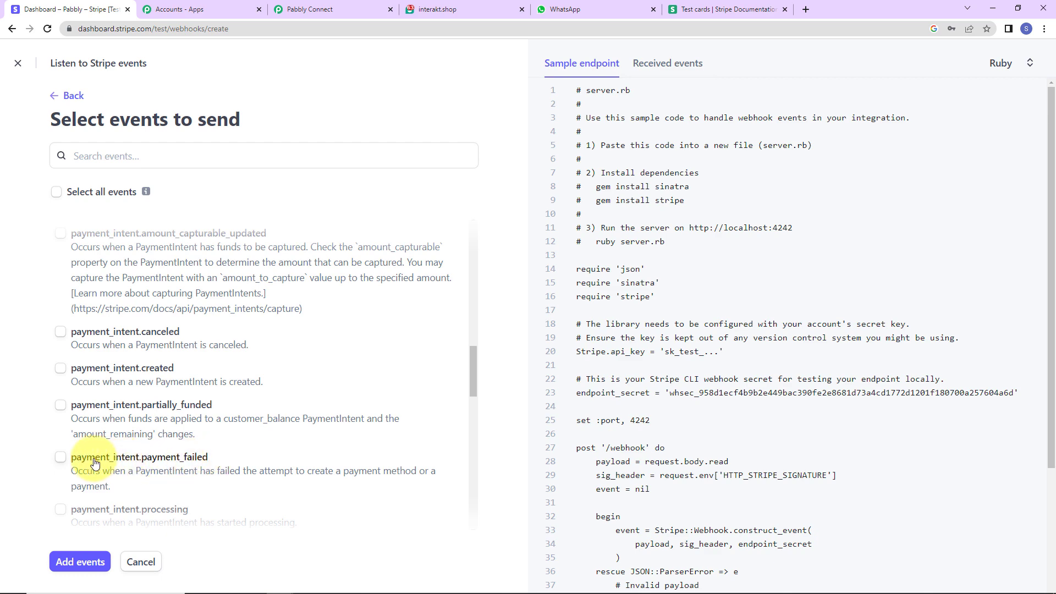
{"action": "left_click", "coordinate": [60, 457]}
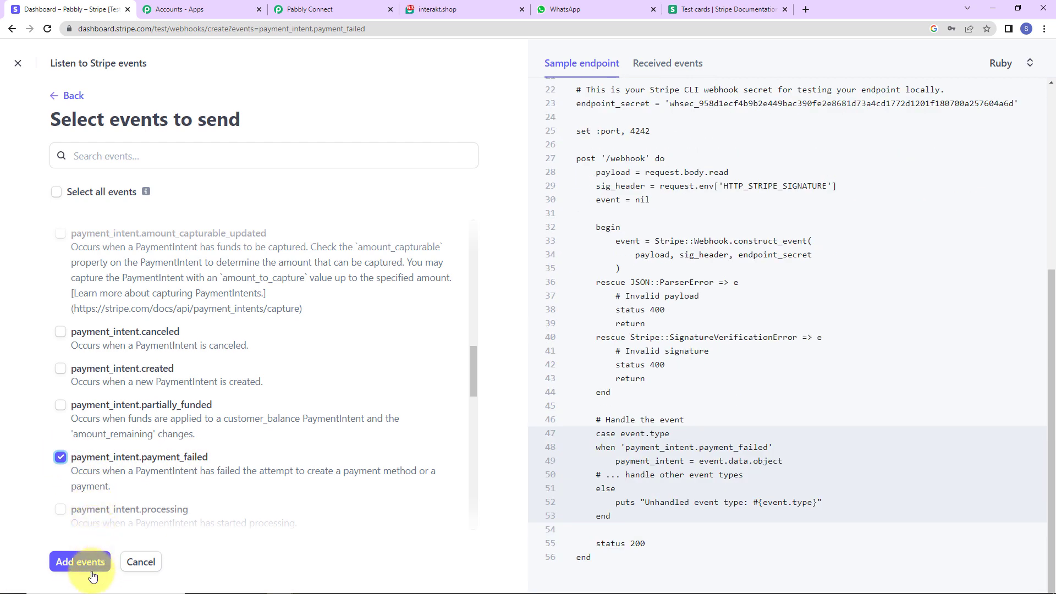
{"action": "left_click", "coordinate": [73, 559]}
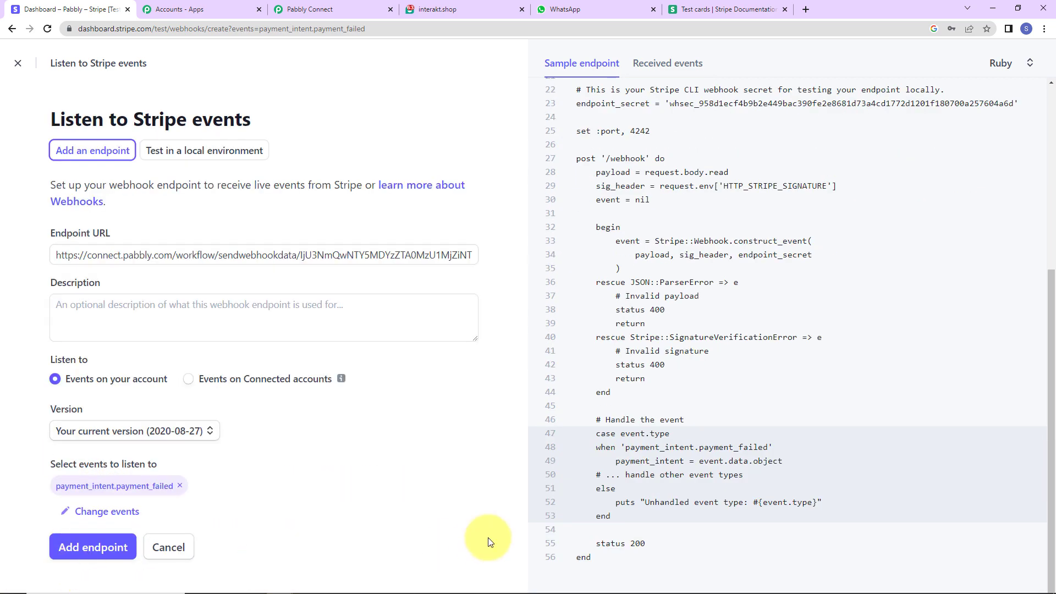
{"action": "left_click", "coordinate": [92, 553]}
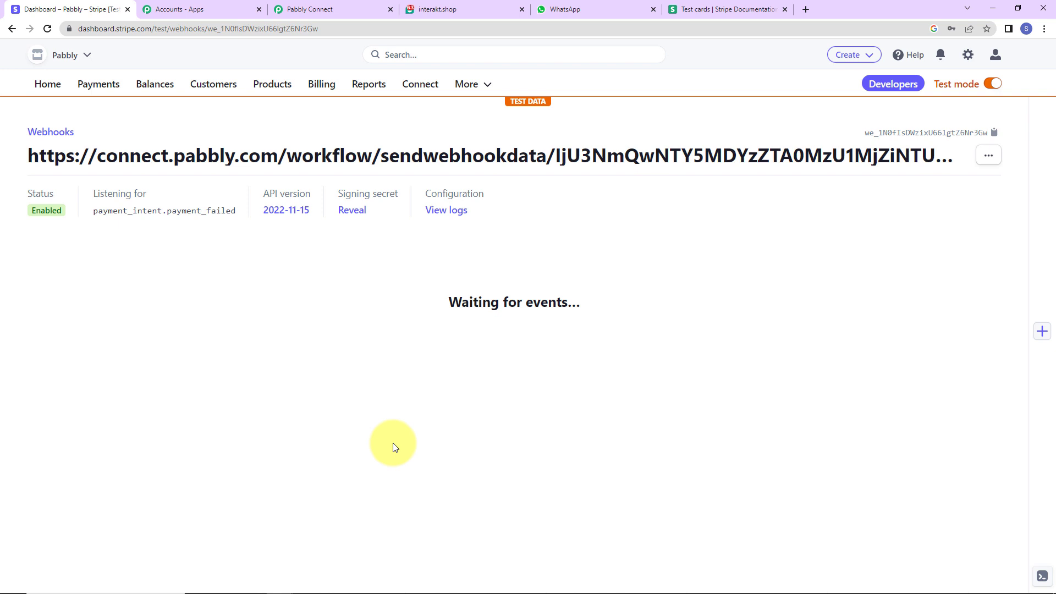
Check the waiting webhook trigger in Pabbly Connect, and open the list of payment links in Stripe.
{"action": "left_click", "coordinate": [308, 10]}
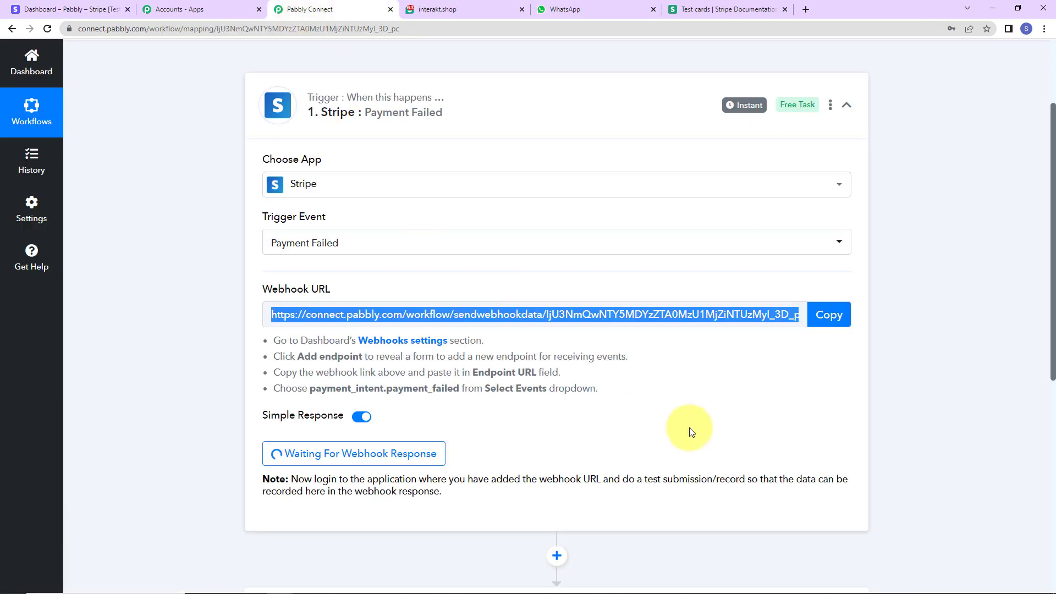
{"action": "scroll", "coordinate": [682, 434], "scroll_direction": "down", "scroll_amount": 2}
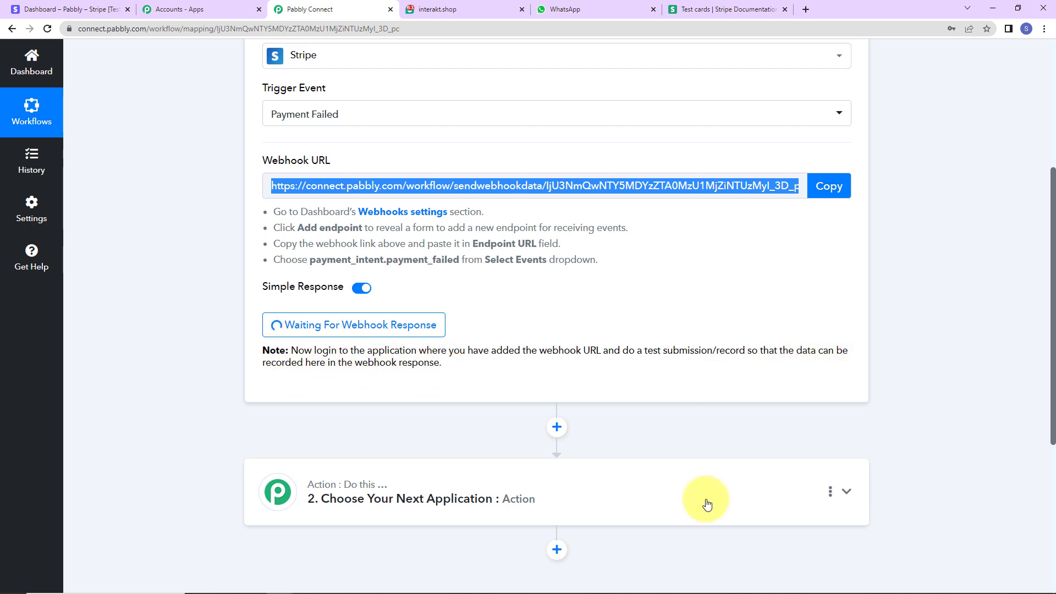
{"action": "left_click", "coordinate": [78, 9]}
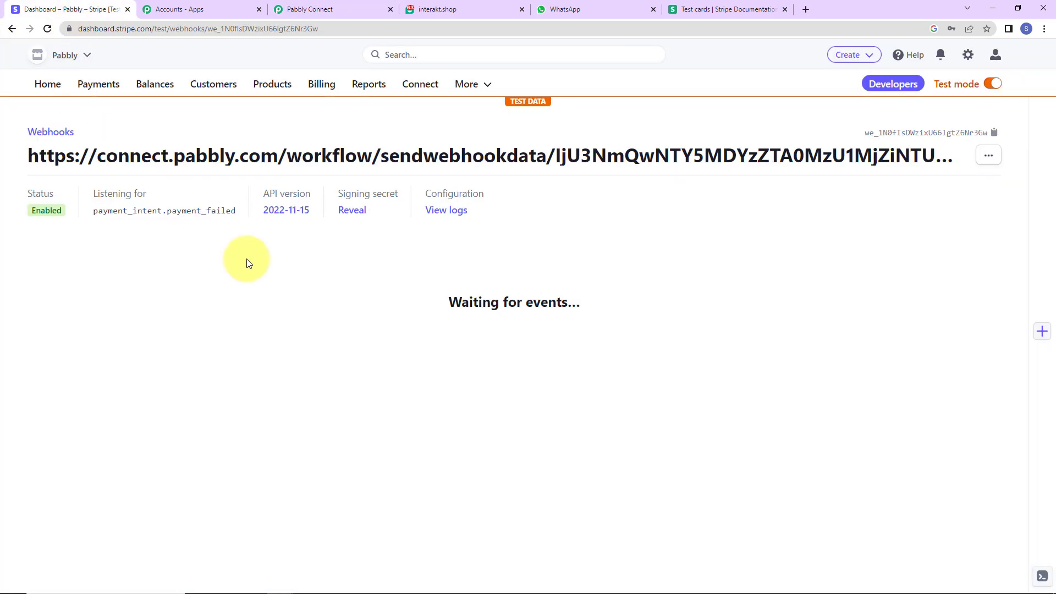
{"action": "left_click", "coordinate": [99, 85]}
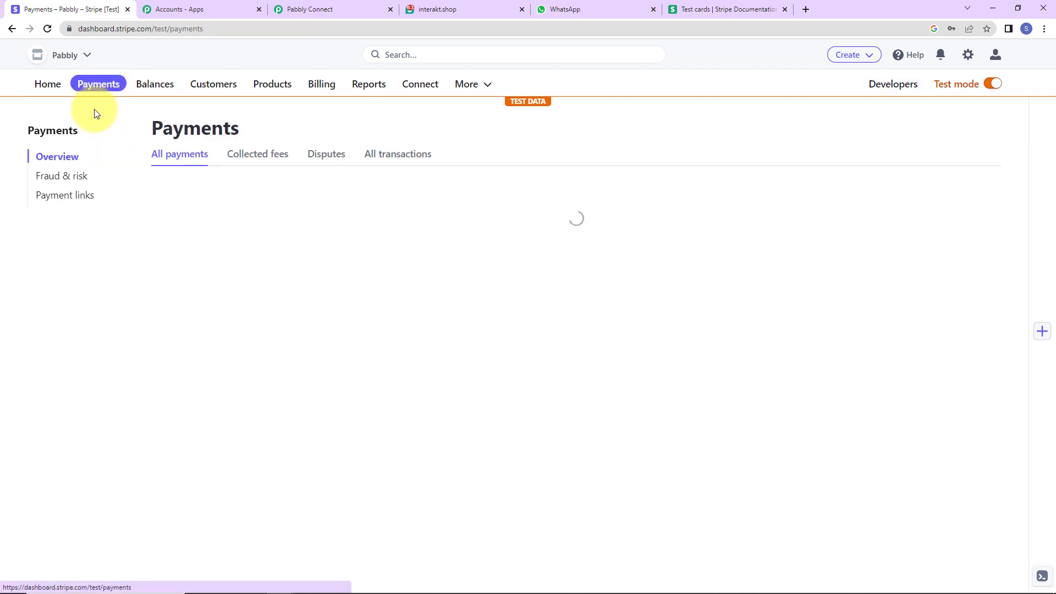
{"action": "left_click", "coordinate": [51, 196]}
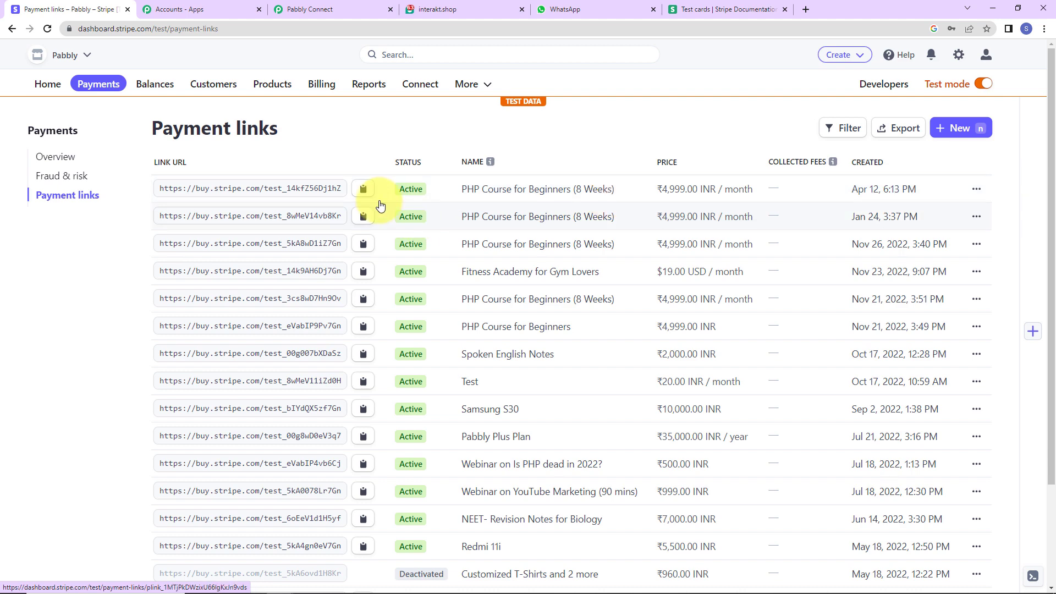
Open the copied payment link for the PHP Course for Beginners (8 Weeks) in an incognito window.
{"action": "left_click", "coordinate": [1044, 28]}
{"action": "left_click", "coordinate": [968, 69]}
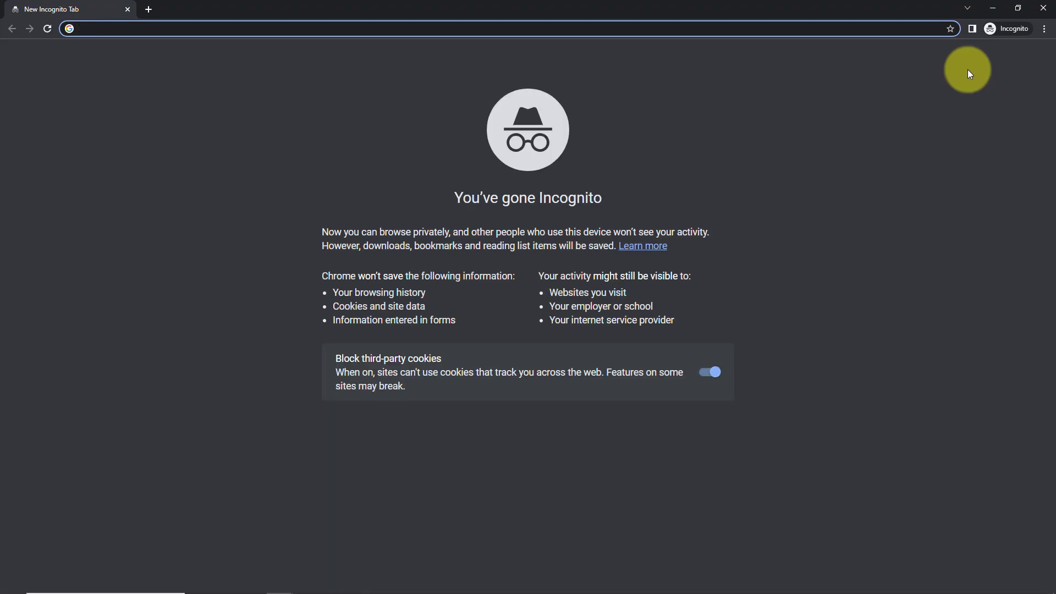
{"action": "key", "text": "ctrl+v"}
{"action": "key", "text": "Return"}
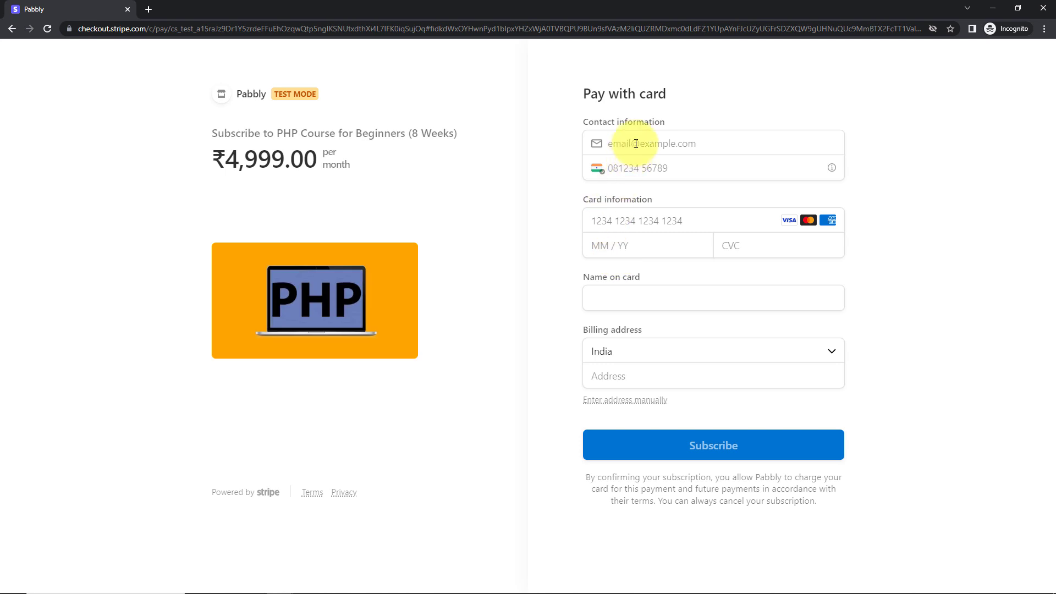
Fill in the customer's e-mail and phone number on the checkout form, omitting the phone number's leading zero.
{"action": "left_click", "coordinate": [636, 143]}
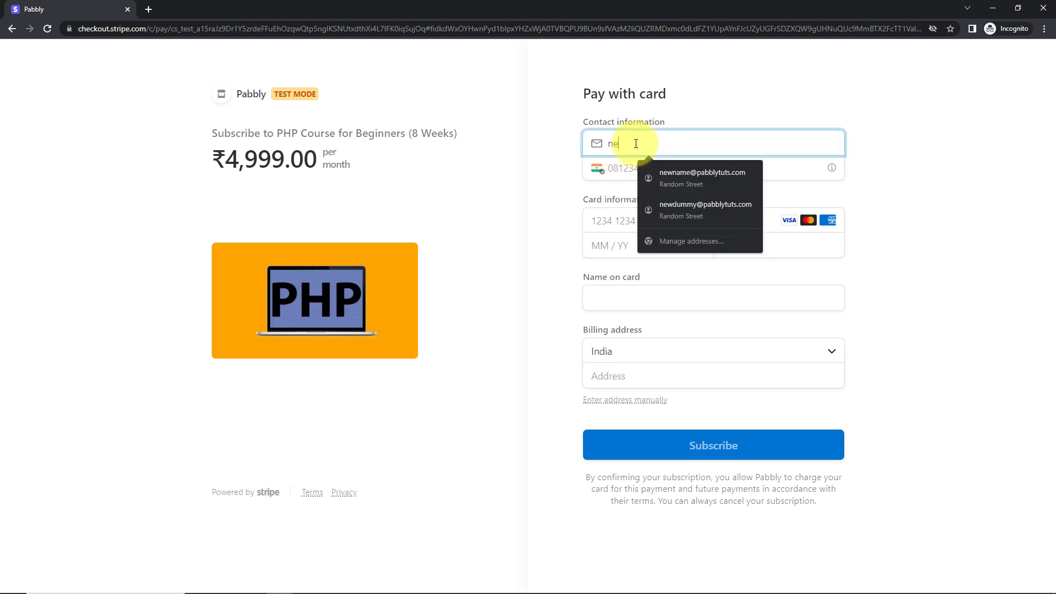
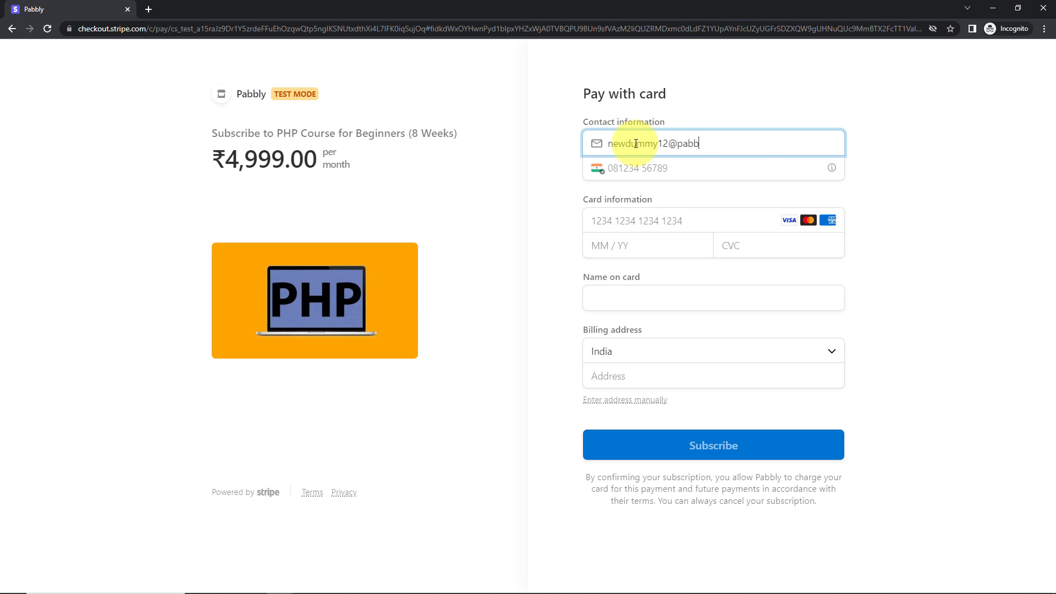
{"action": "left_click", "coordinate": [620, 167]}
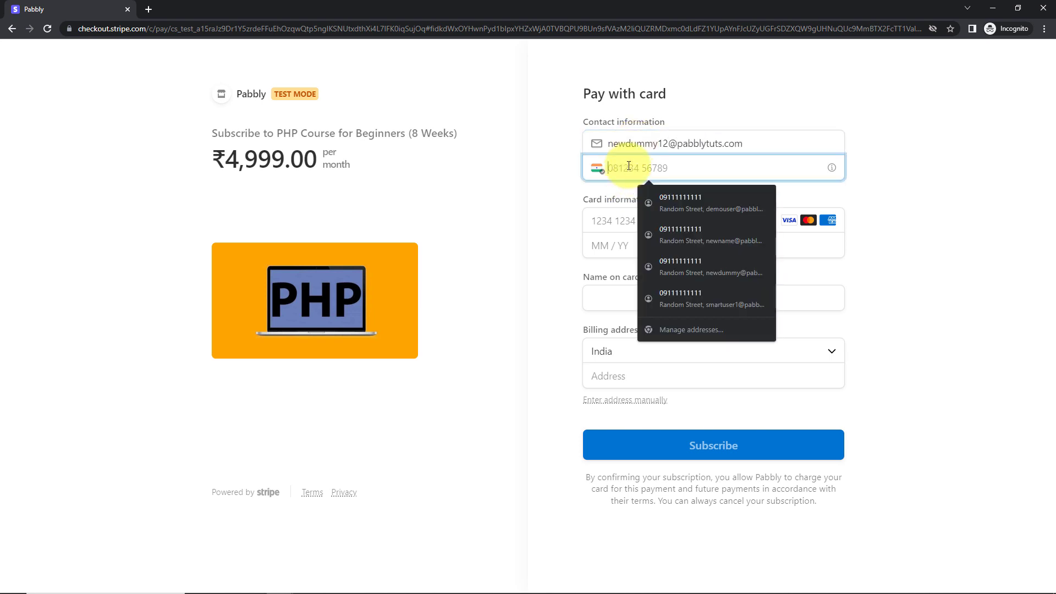
{"action": "left_click", "coordinate": [676, 201]}
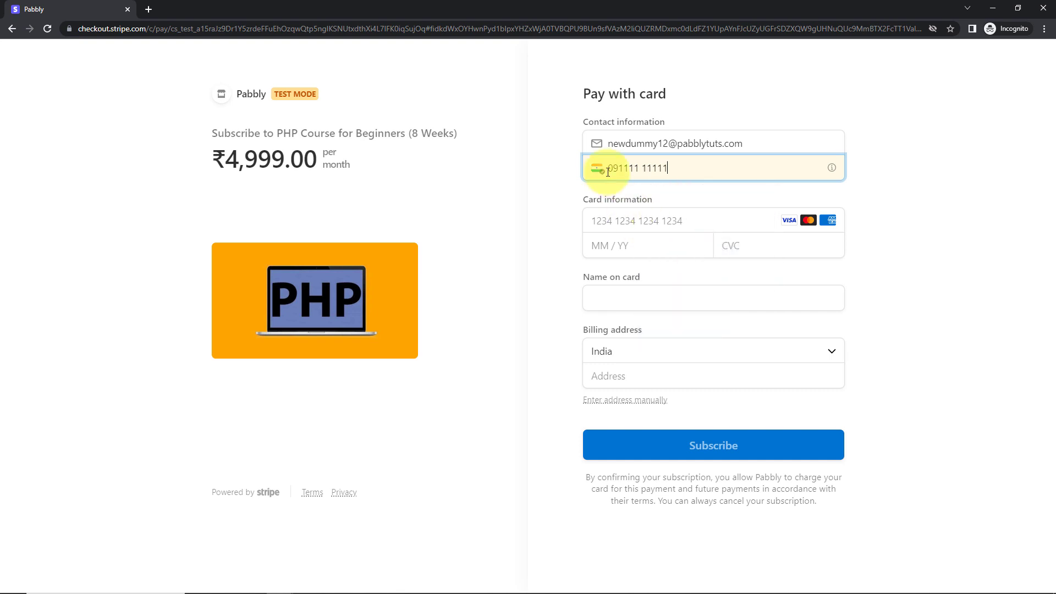
{"action": "left_click", "coordinate": [615, 166]}
{"action": "key", "text": "BackSpace"}
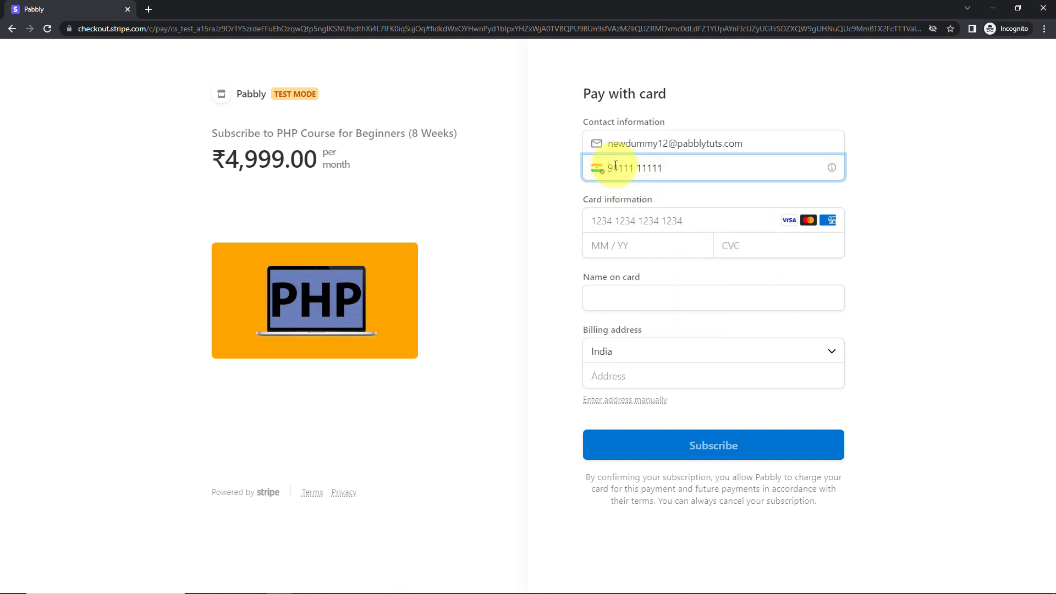
{"action": "left_click", "coordinate": [555, 217]}
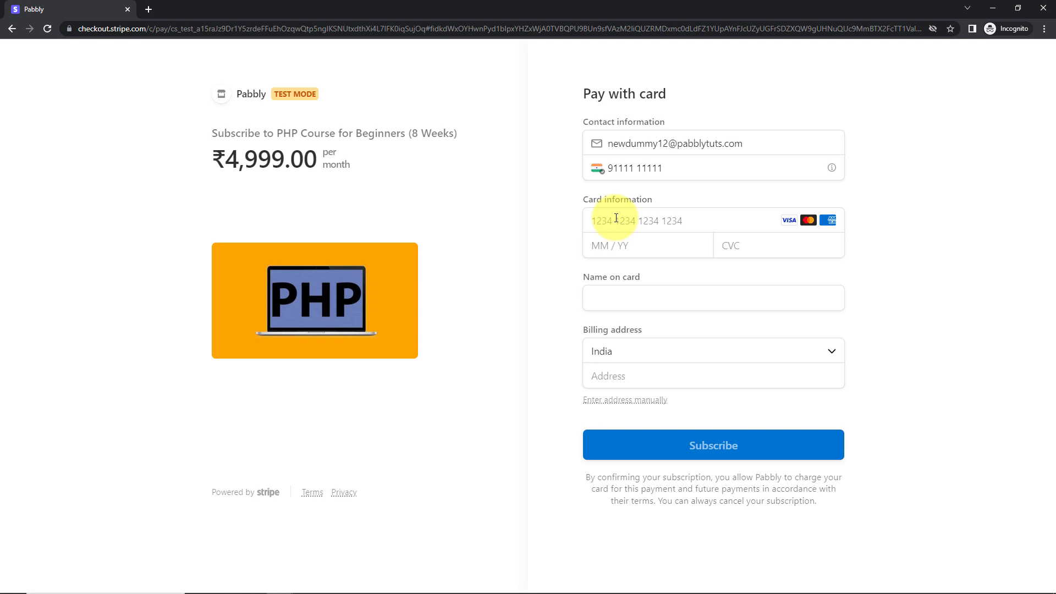
Copy the Generic decline test card number from Stripe's Declined payments documentation and paste it as the checkout card number.
{"action": "key", "text": "alt+Tab"}
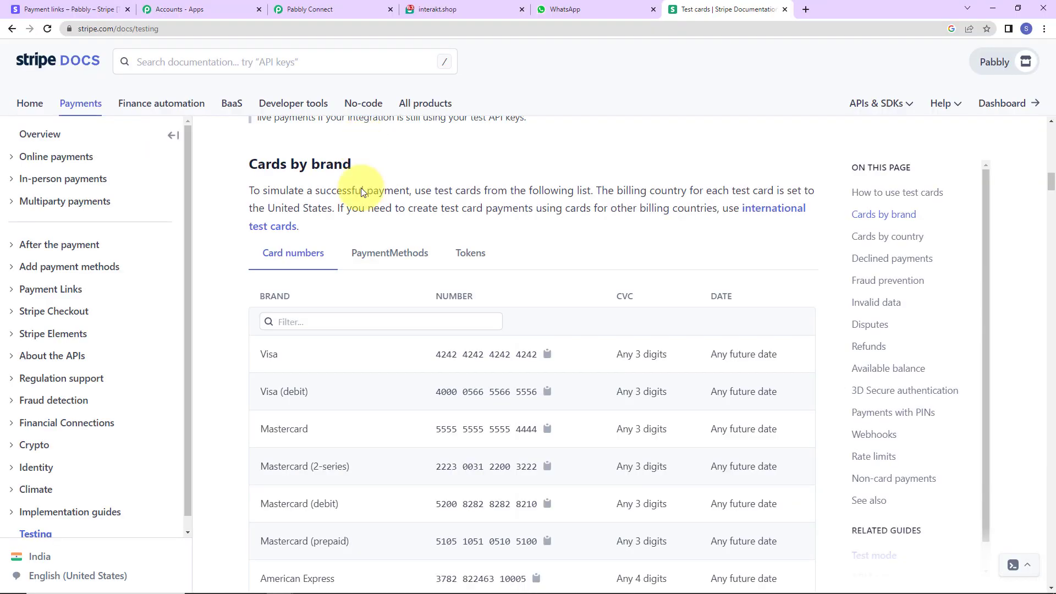
{"action": "left_click", "coordinate": [869, 270]}
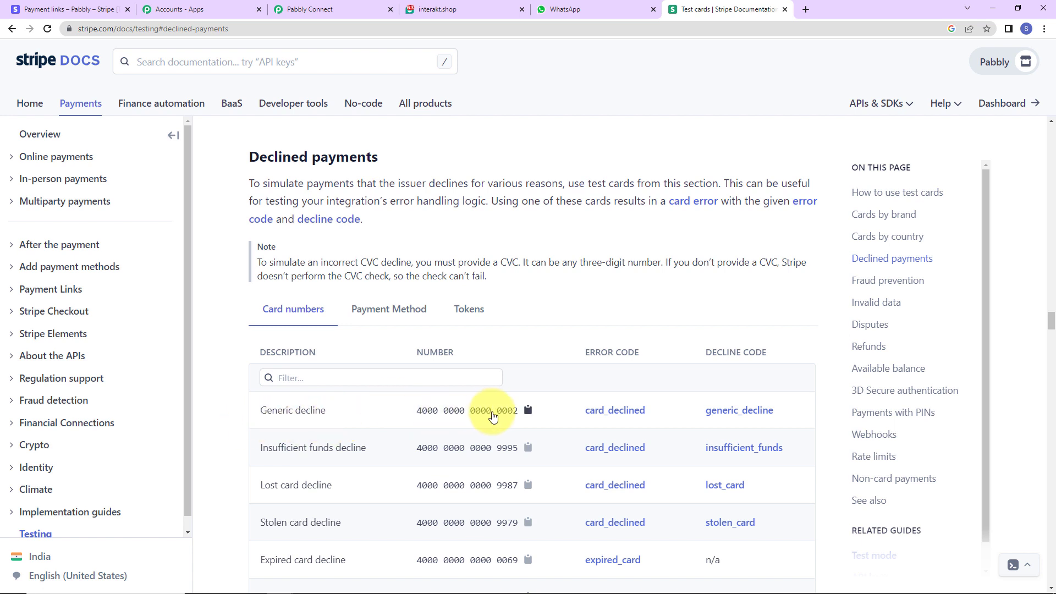
{"action": "left_click", "coordinate": [526, 409]}
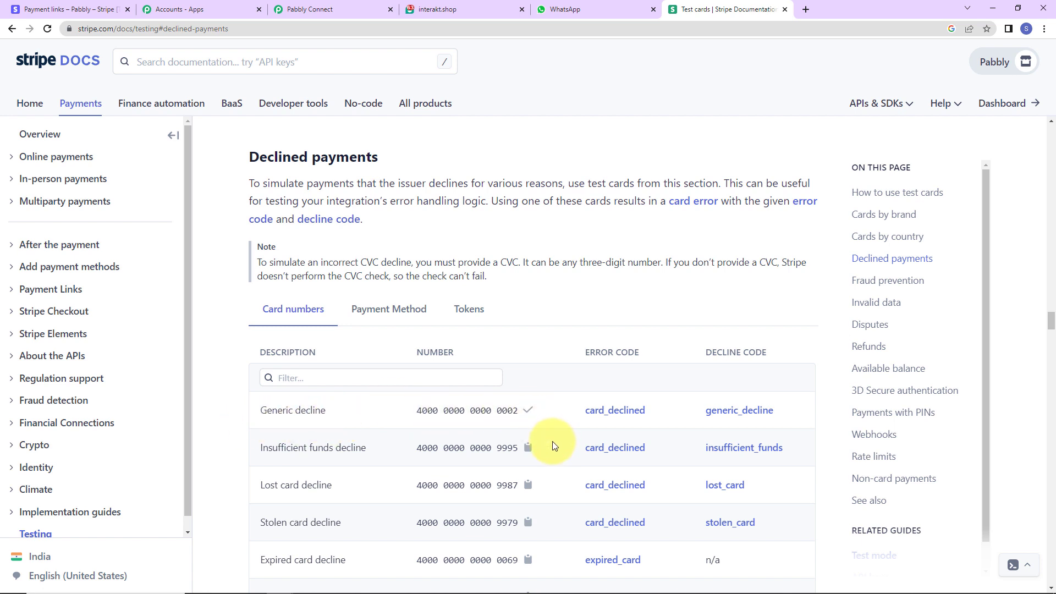
{"action": "key", "text": "alt+Tab"}
{"action": "left_click", "coordinate": [621, 222]}
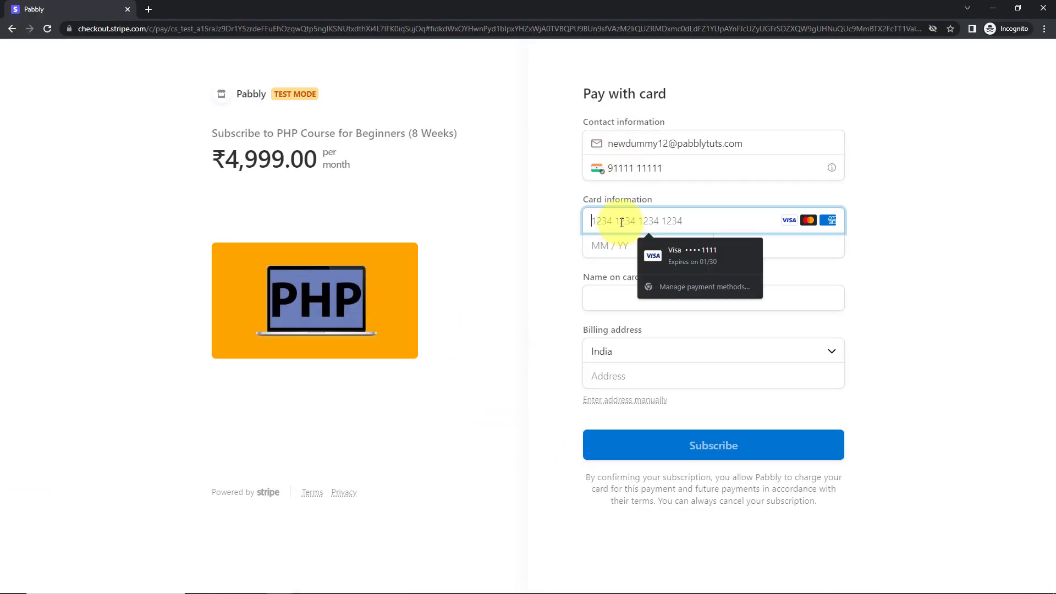
{"action": "key", "text": "ctrl+v"}
Fill in the test card's expiry date and security code, and replace the name on the card with the customer's name.
{"action": "left_click", "coordinate": [618, 246]}
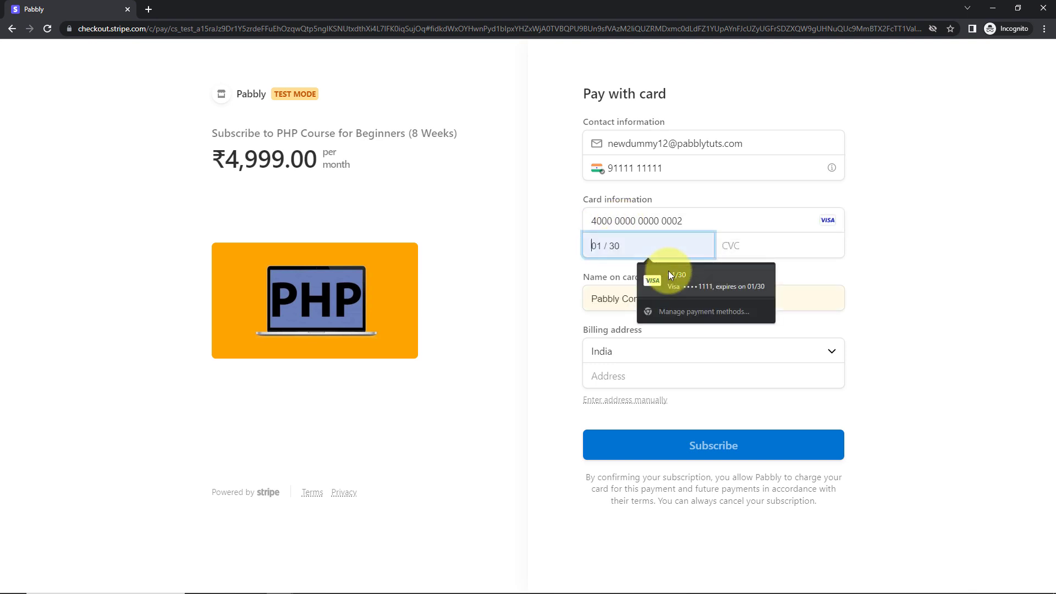
{"action": "left_click", "coordinate": [675, 283]}
{"action": "left_click", "coordinate": [764, 238]}
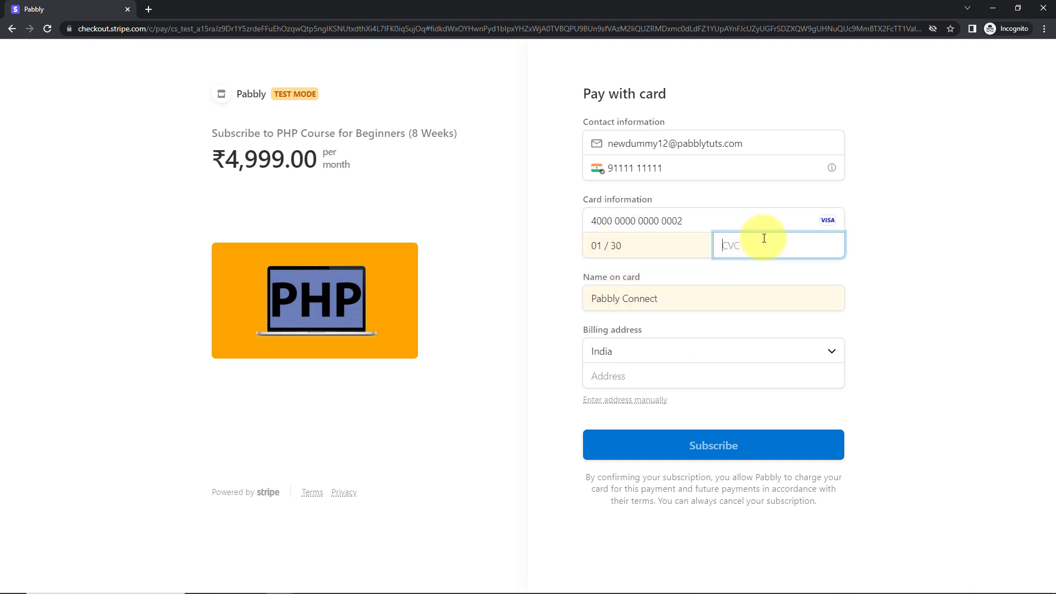
{"action": "type", "text": "123"}
{"action": "left_click", "coordinate": [670, 302]}
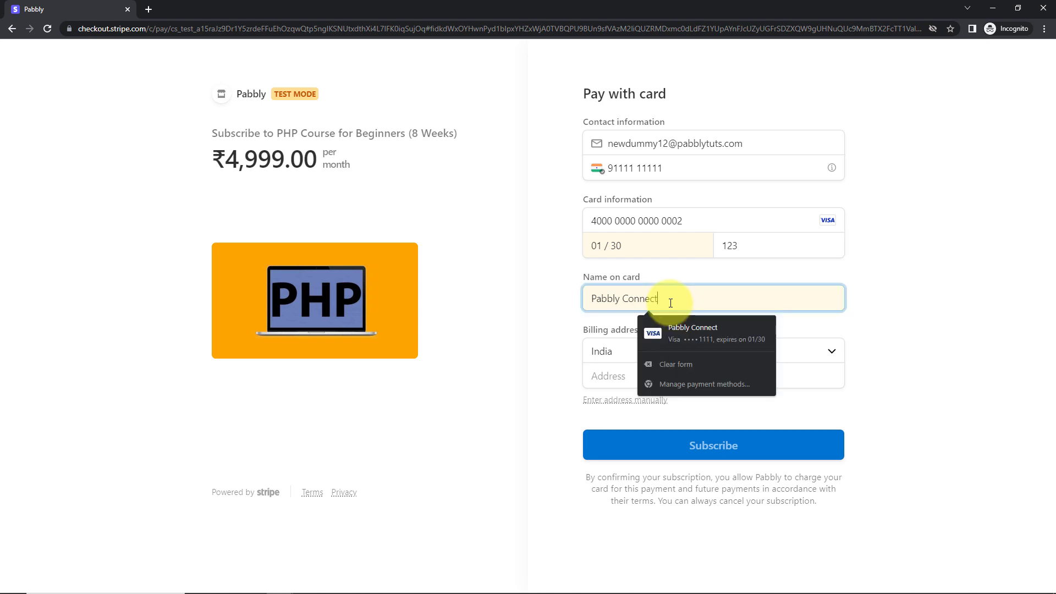
{"action": "left_click_drag", "start_coordinate": [671, 302], "coordinate": [504, 305]}
{"action": "type", "text": "New Dummy1"}
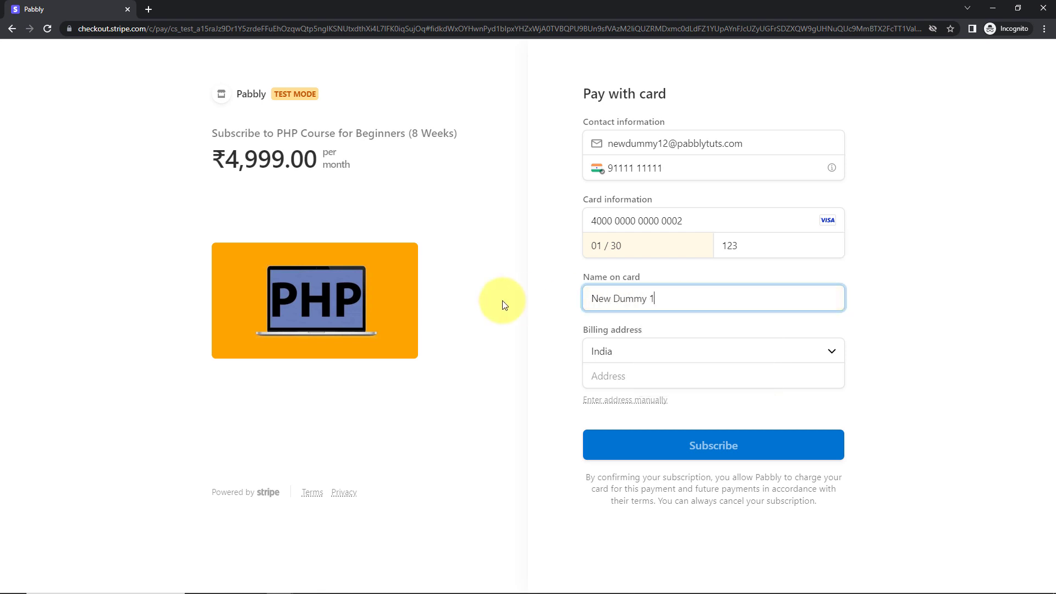
Fill in the saved billing address with India as the country and submit the subscription payment.
{"action": "left_click", "coordinate": [628, 354]}
{"action": "left_click", "coordinate": [627, 378]}
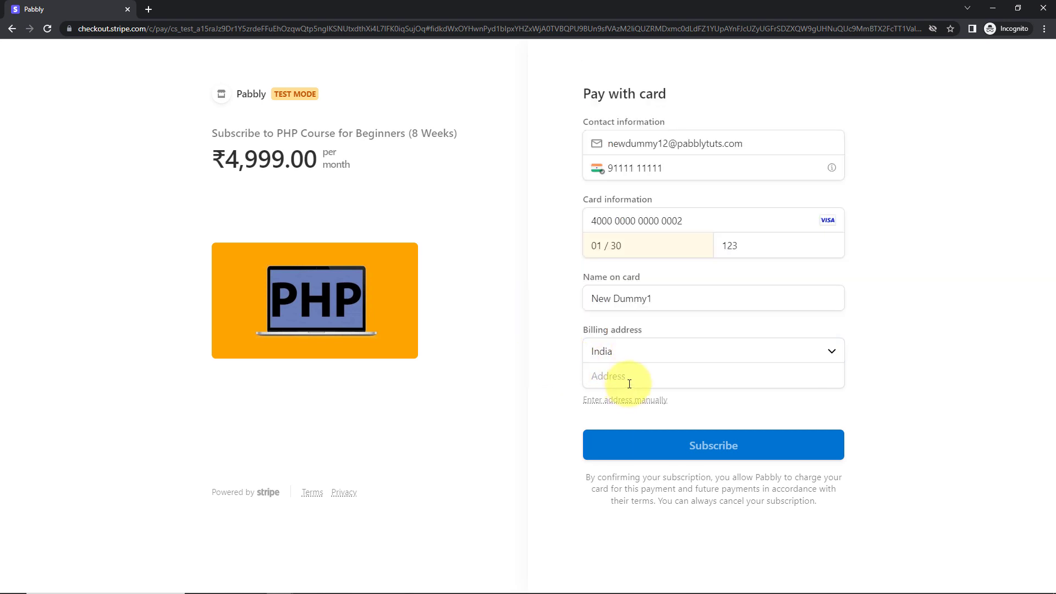
{"action": "left_click", "coordinate": [632, 384]}
{"action": "left_click", "coordinate": [664, 403]}
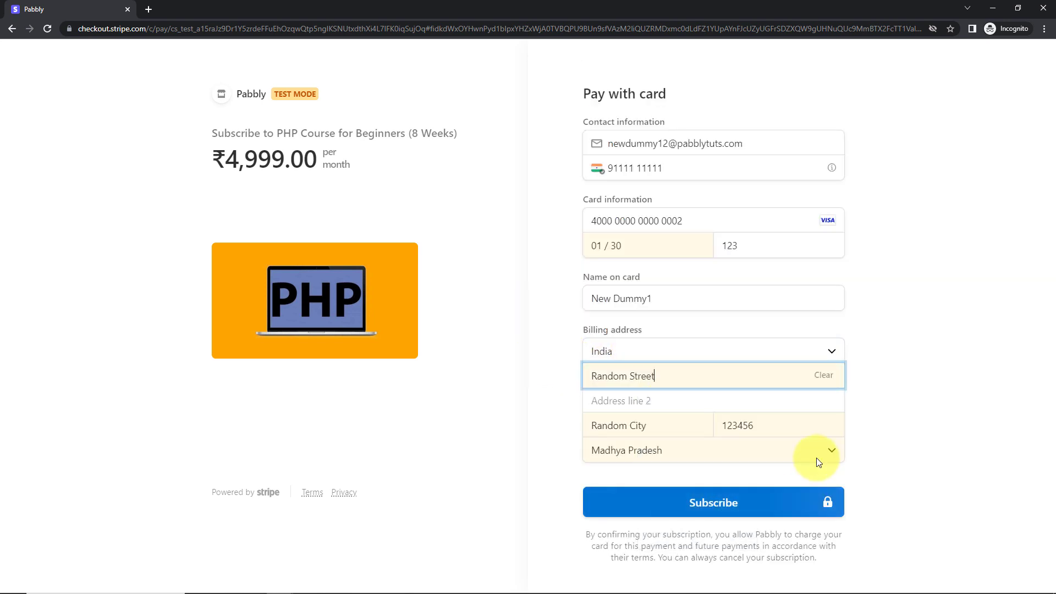
{"action": "left_click", "coordinate": [718, 501]}
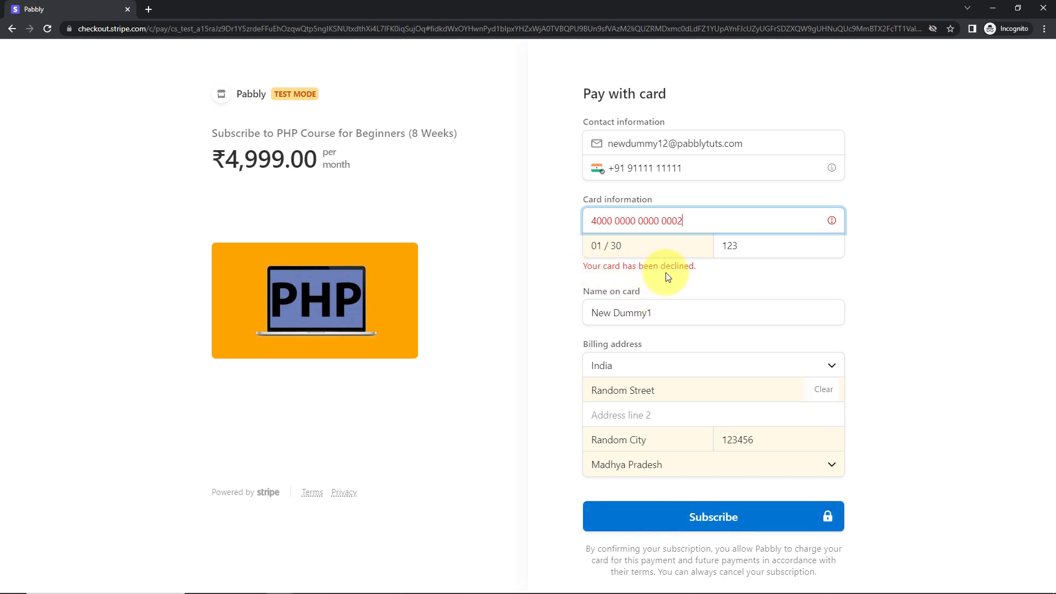
Switch to the Pabbly Connect workflow and examine the product name and payment amount in the received webhook response.
{"action": "key", "text": "alt+Tab"}
{"action": "left_click", "coordinate": [302, 12]}
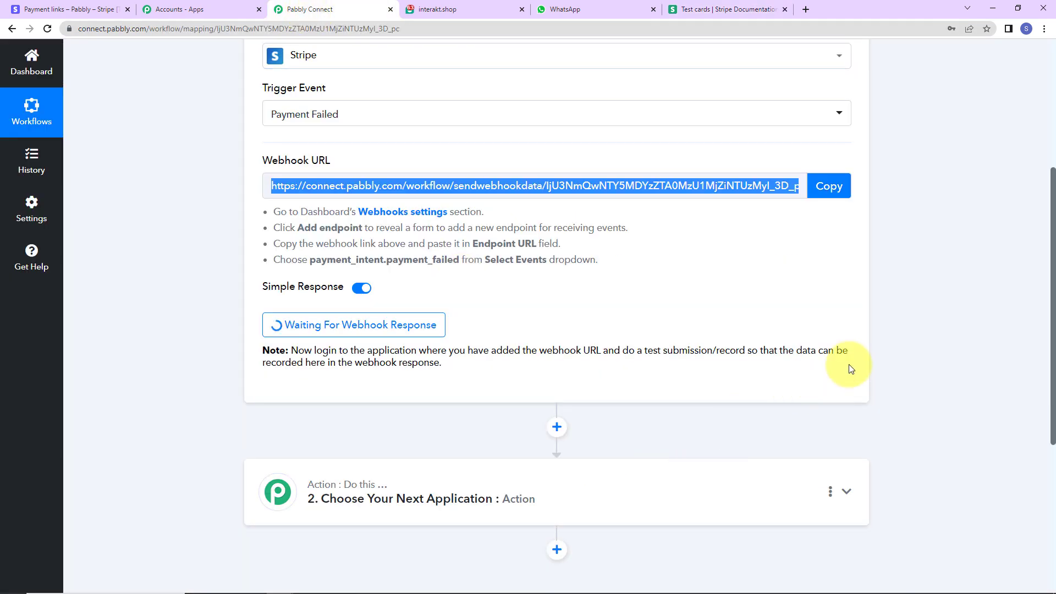
{"action": "scroll", "coordinate": [880, 393], "scroll_direction": "down", "scroll_amount": 2}
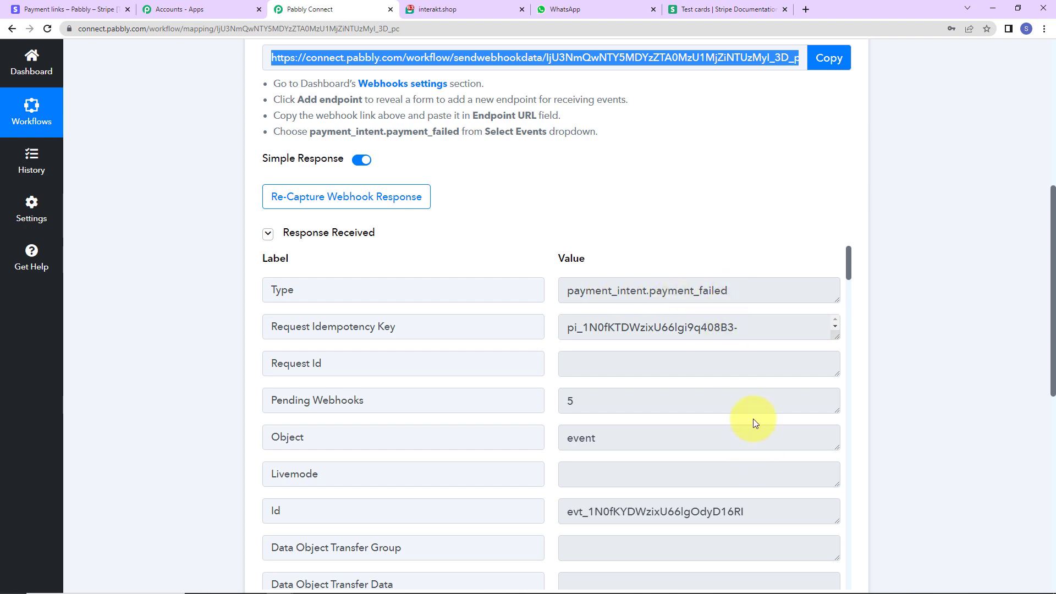
{"action": "scroll", "coordinate": [754, 420], "scroll_direction": "down", "scroll_amount": 6}
{"action": "scroll", "coordinate": [754, 421], "scroll_direction": "down", "scroll_amount": 7}
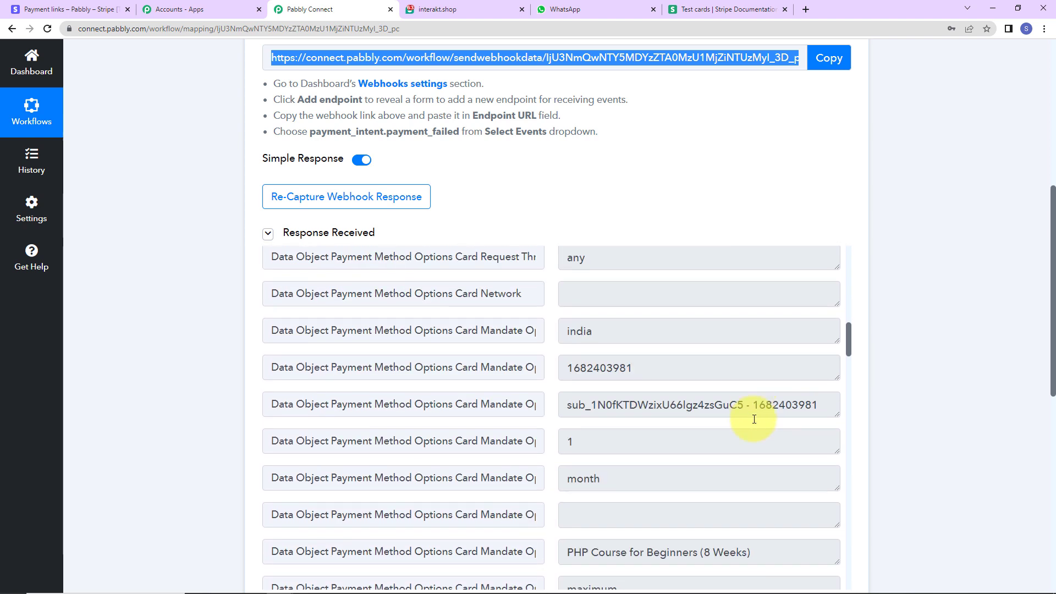
{"action": "scroll", "coordinate": [754, 420], "scroll_direction": "down", "scroll_amount": 2}
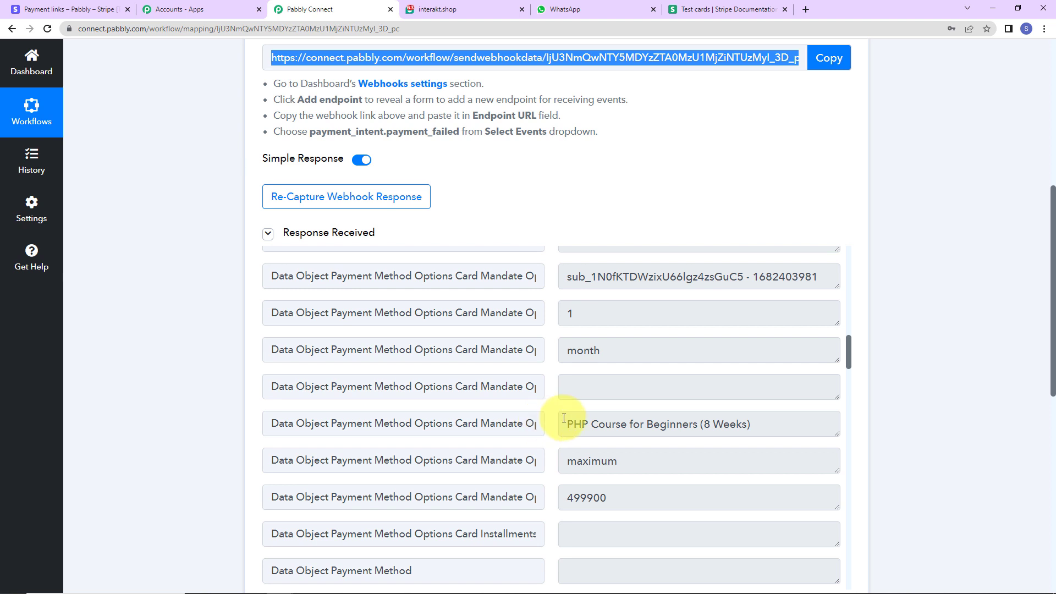
{"action": "left_click_drag", "start_coordinate": [563, 424], "coordinate": [796, 424]}
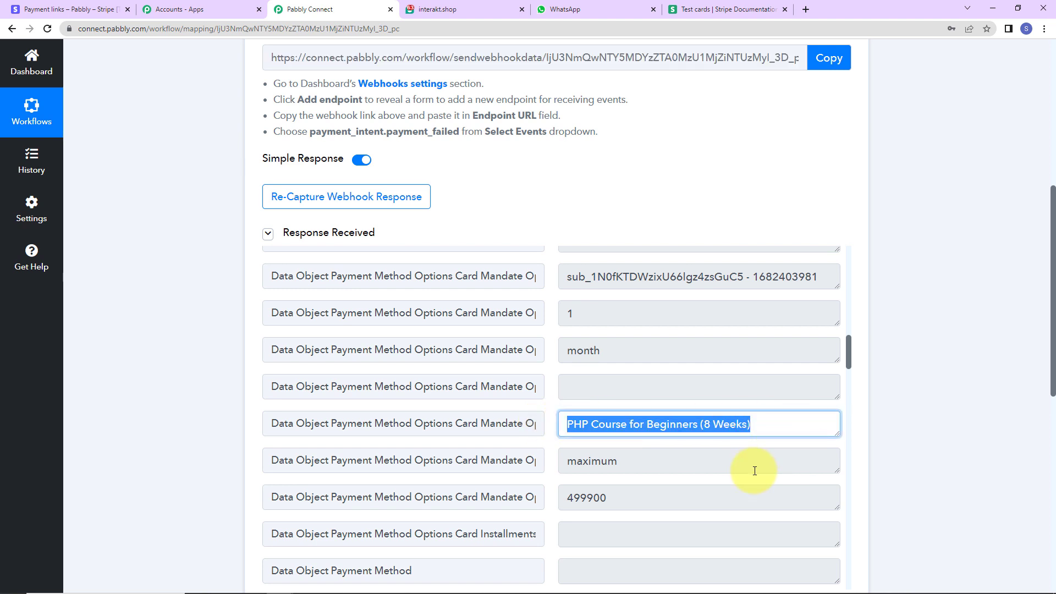
{"action": "scroll", "coordinate": [754, 471], "scroll_direction": "down", "scroll_amount": 2}
{"action": "left_click_drag", "start_coordinate": [566, 369], "coordinate": [627, 367]}
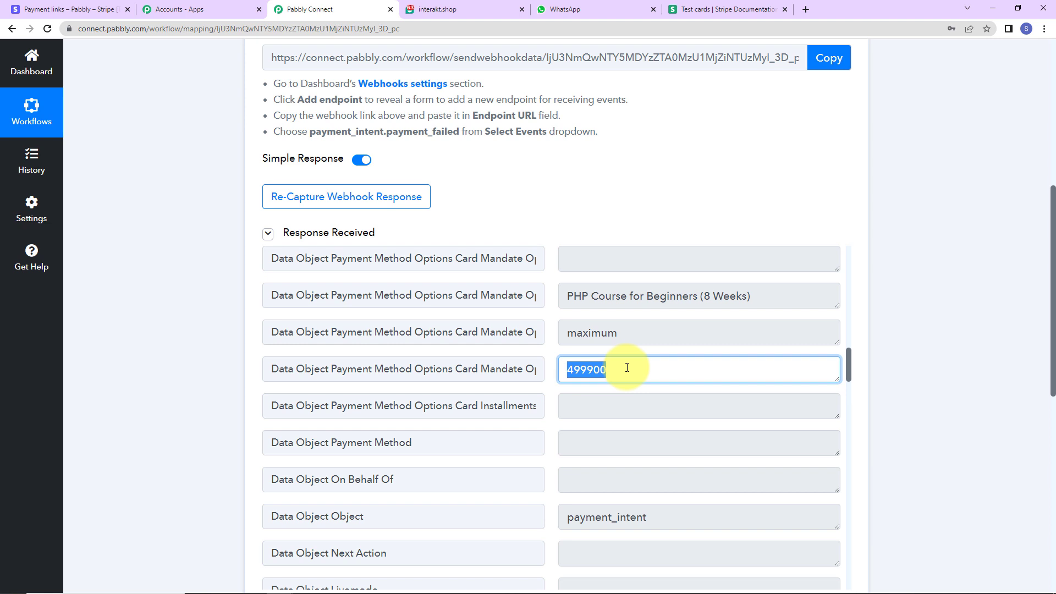
{"action": "left_click", "coordinate": [596, 373]}
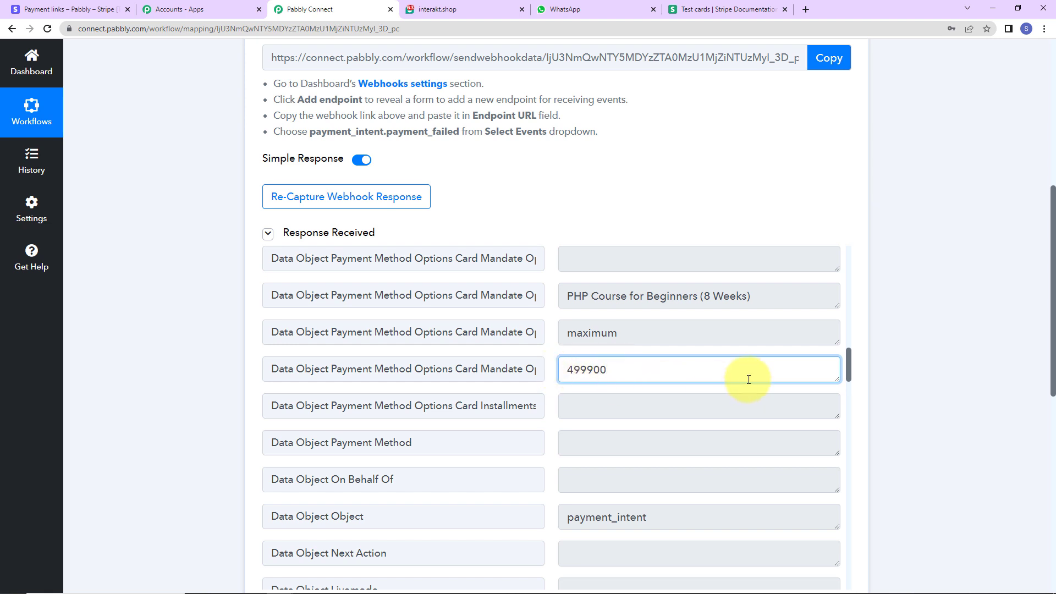
Examine the customer's billing e-mail and the last payment error message in the webhook response, through to the next action step.
{"action": "scroll", "coordinate": [644, 419], "scroll_direction": "down", "scroll_amount": 5}
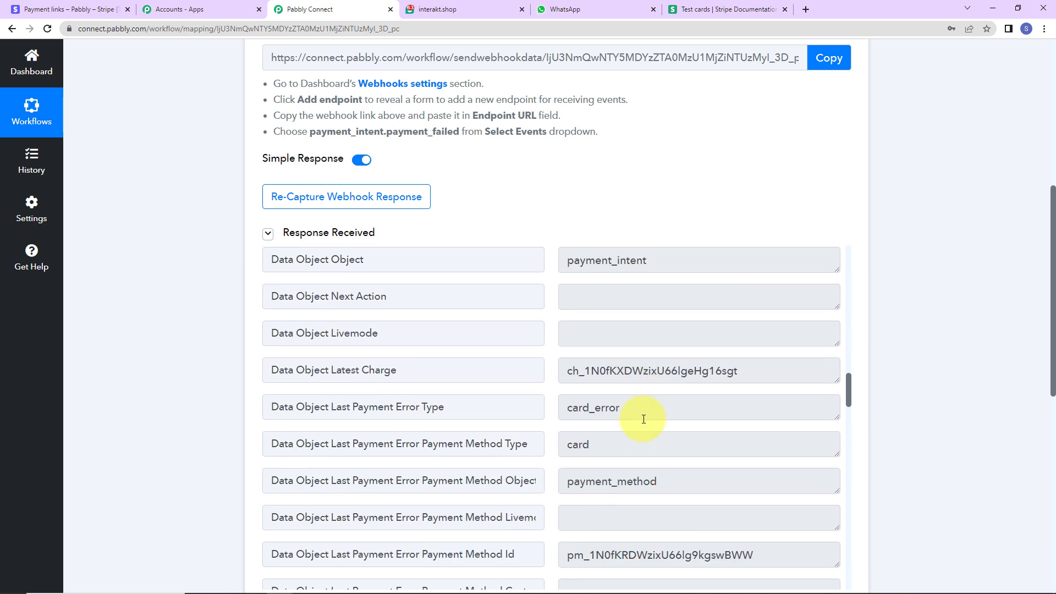
{"action": "scroll", "coordinate": [644, 419], "scroll_direction": "down", "scroll_amount": 10}
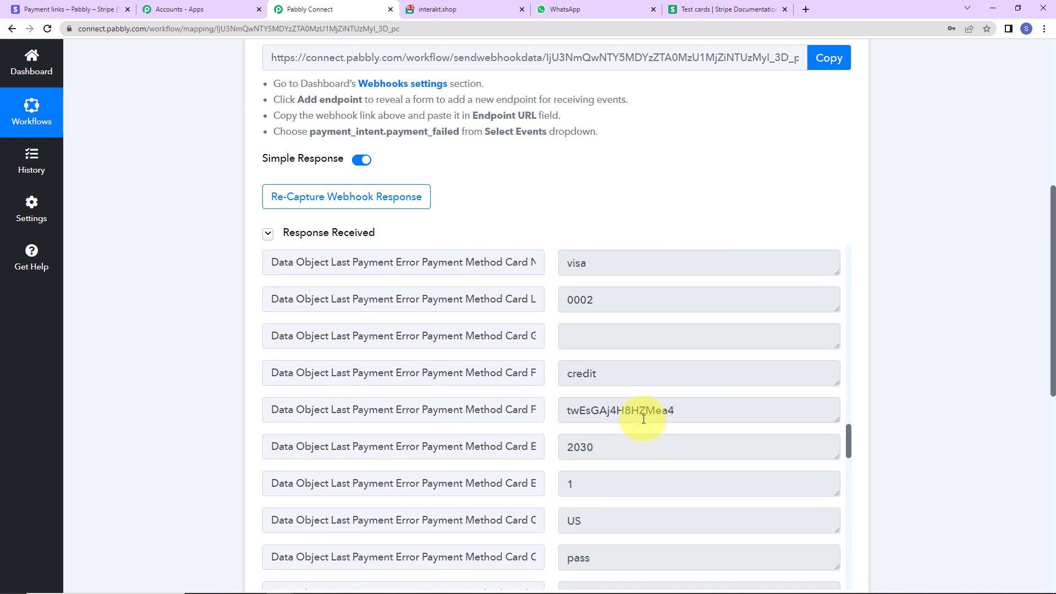
{"action": "scroll", "coordinate": [643, 419], "scroll_direction": "down", "scroll_amount": 10}
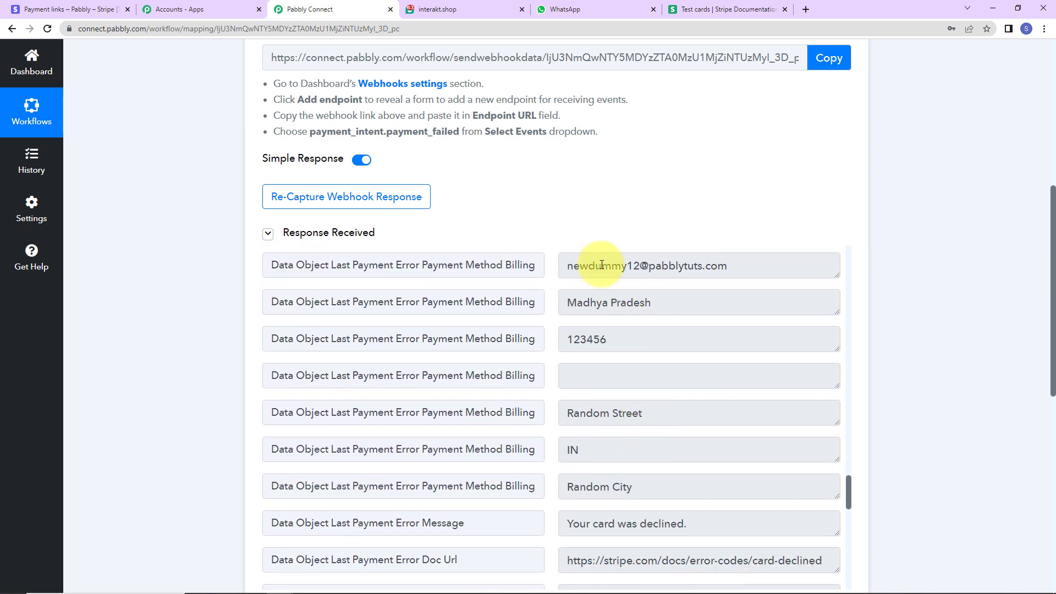
{"action": "left_click_drag", "start_coordinate": [558, 266], "coordinate": [832, 270]}
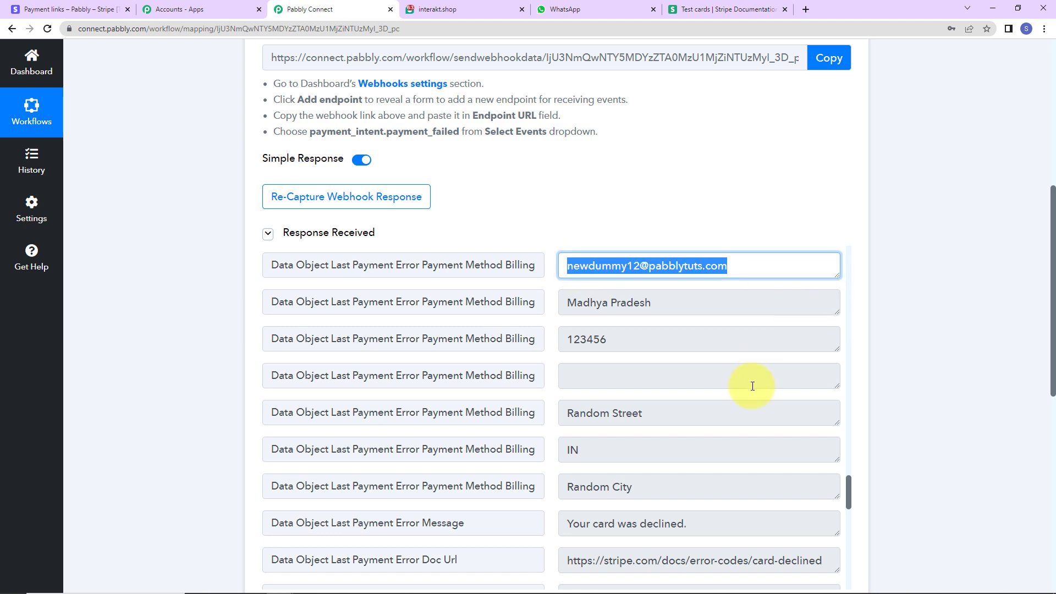
{"action": "scroll", "coordinate": [690, 473], "scroll_direction": "down", "scroll_amount": 2}
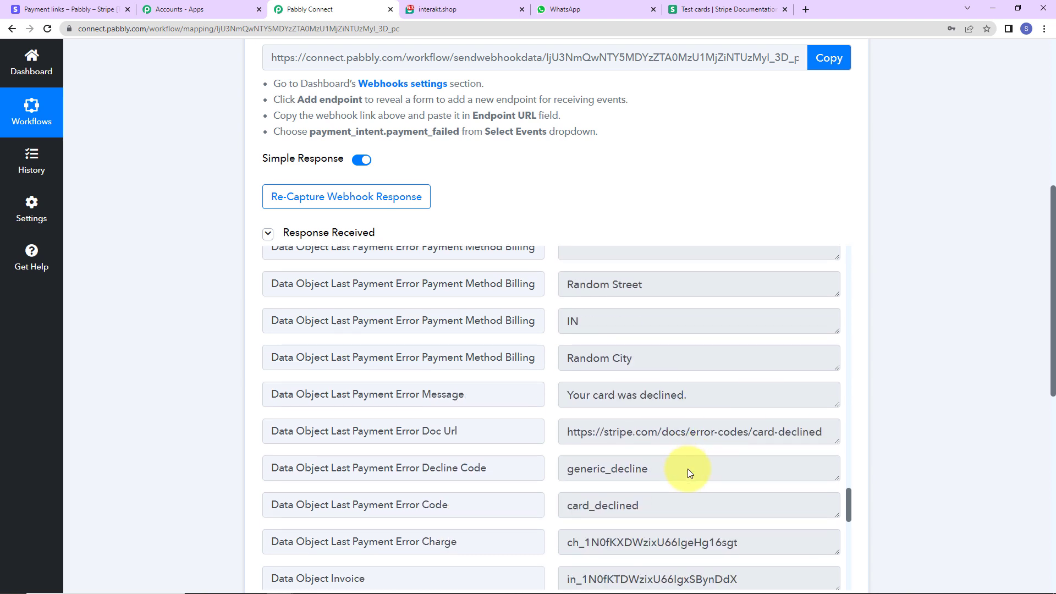
{"action": "left_click_drag", "start_coordinate": [567, 391], "coordinate": [813, 394]}
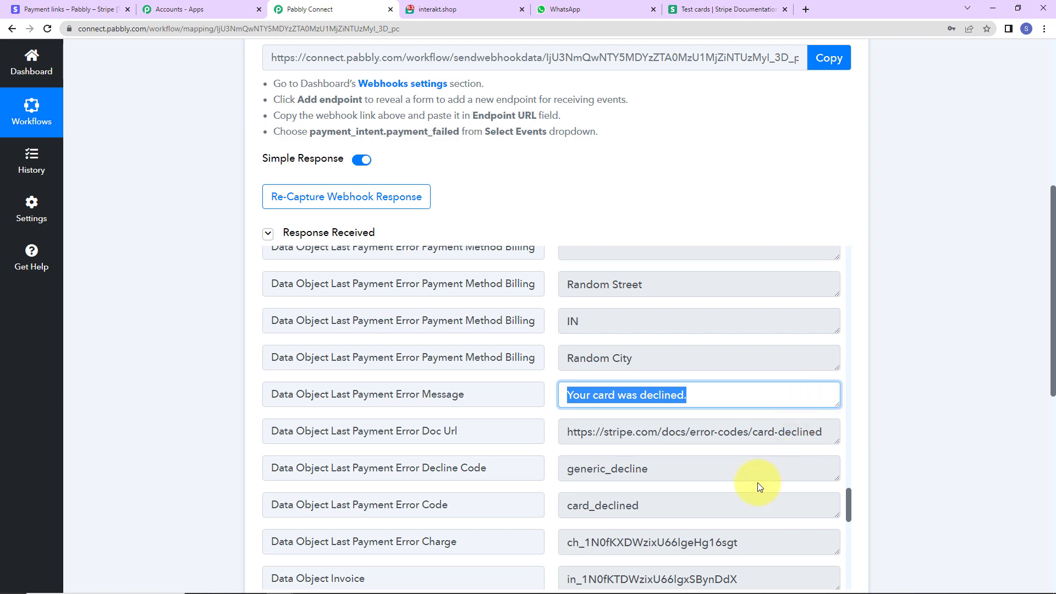
{"action": "scroll", "coordinate": [757, 483], "scroll_direction": "down", "scroll_amount": 7}
{"action": "scroll", "coordinate": [757, 483], "scroll_direction": "down", "scroll_amount": 10}
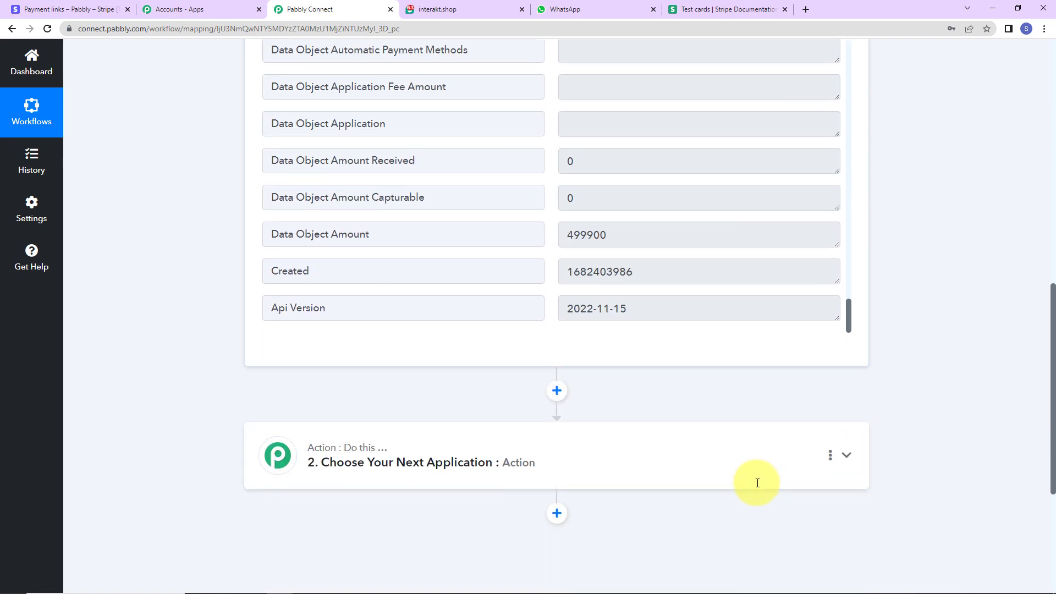
{"action": "scroll", "coordinate": [757, 482], "scroll_direction": "down", "scroll_amount": 2}
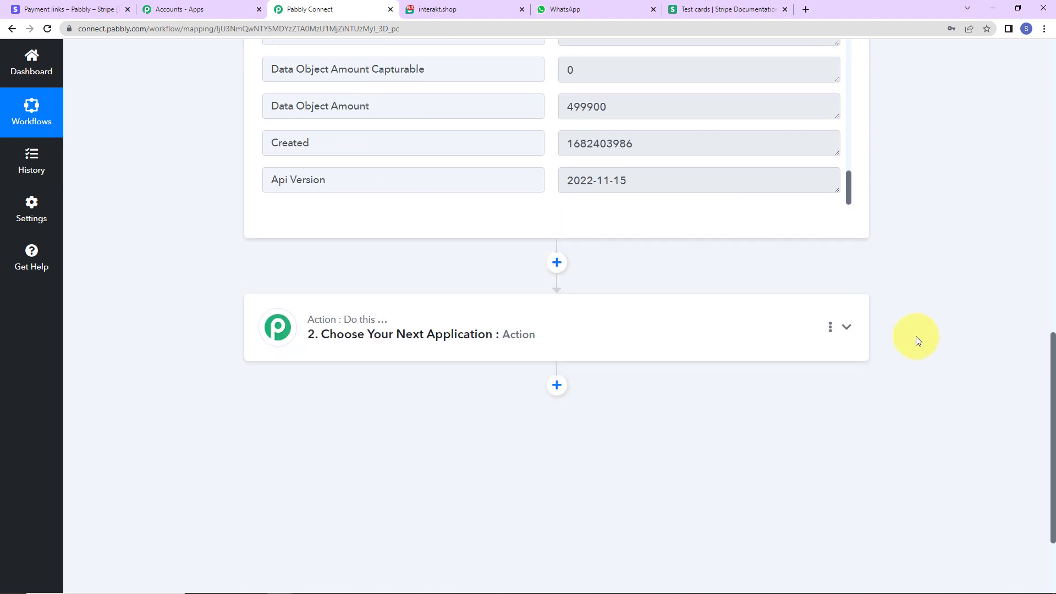
Set Stripe as the application for the second workflow step.
{"action": "left_click", "coordinate": [432, 328]}
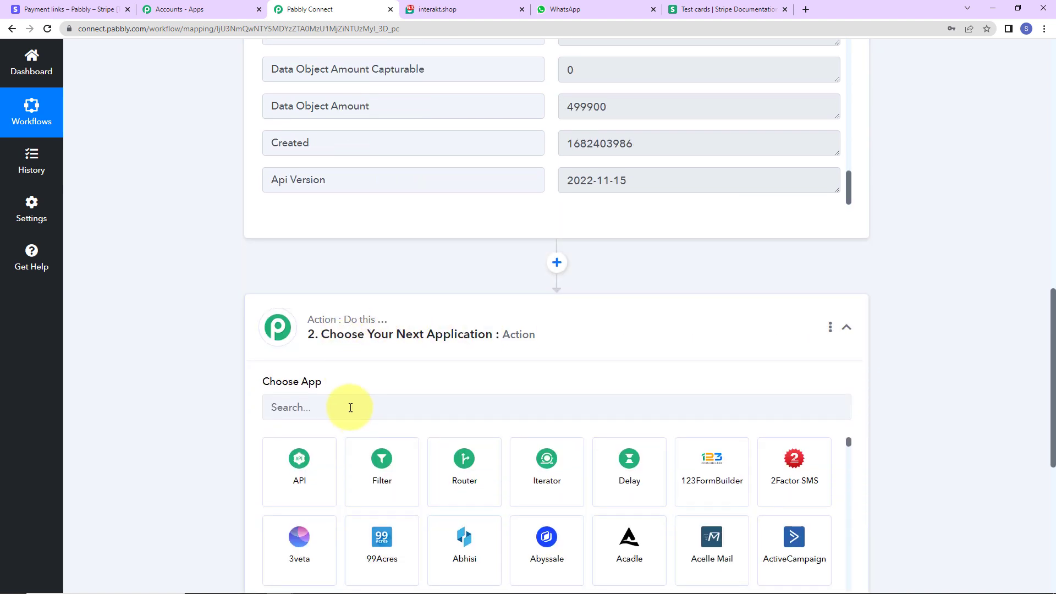
{"action": "left_click", "coordinate": [350, 407]}
{"action": "type", "text": "stripe"}
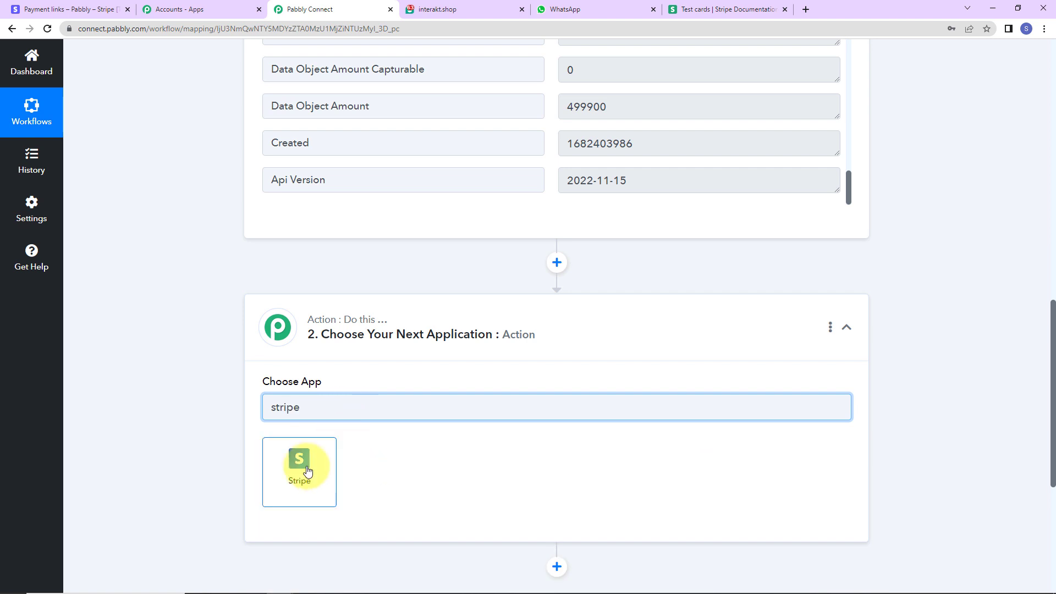
{"action": "left_click", "coordinate": [305, 468]}
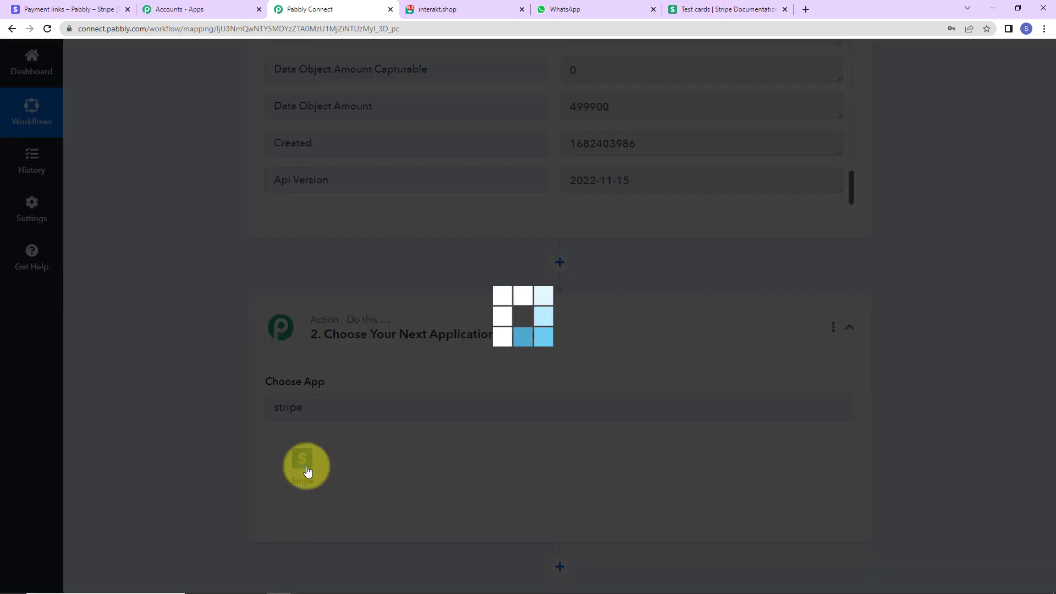
Choose the Retrieve a Customer by Email action event and connect it through the existing Stripe connection.
{"action": "scroll", "coordinate": [364, 391], "scroll_direction": "down", "scroll_amount": 2}
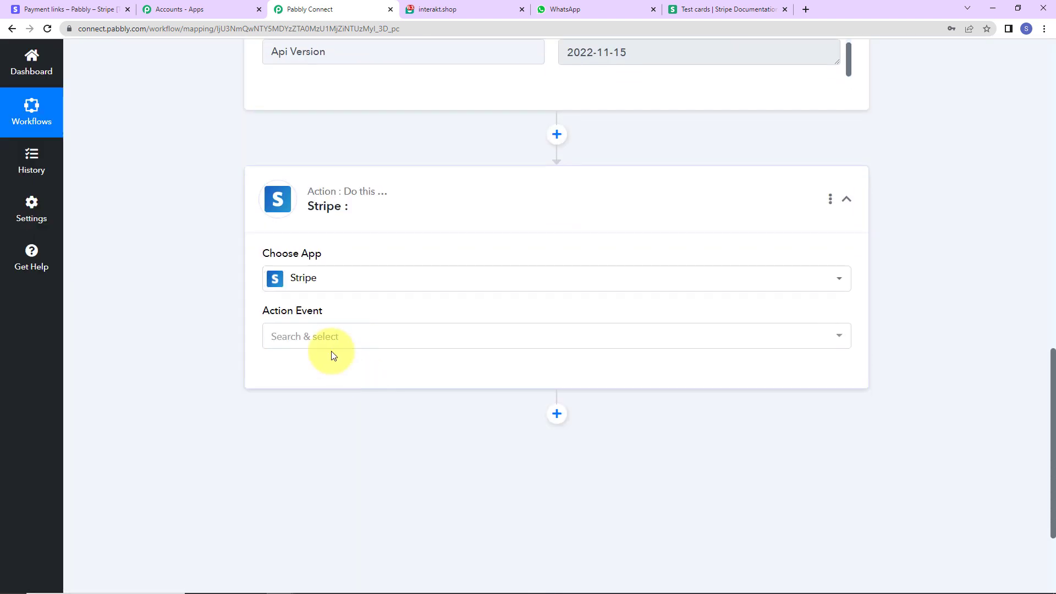
{"action": "left_click", "coordinate": [325, 346]}
{"action": "scroll", "coordinate": [382, 286], "scroll_direction": "down", "scroll_amount": 1}
{"action": "scroll", "coordinate": [382, 286], "scroll_direction": "down", "scroll_amount": 6}
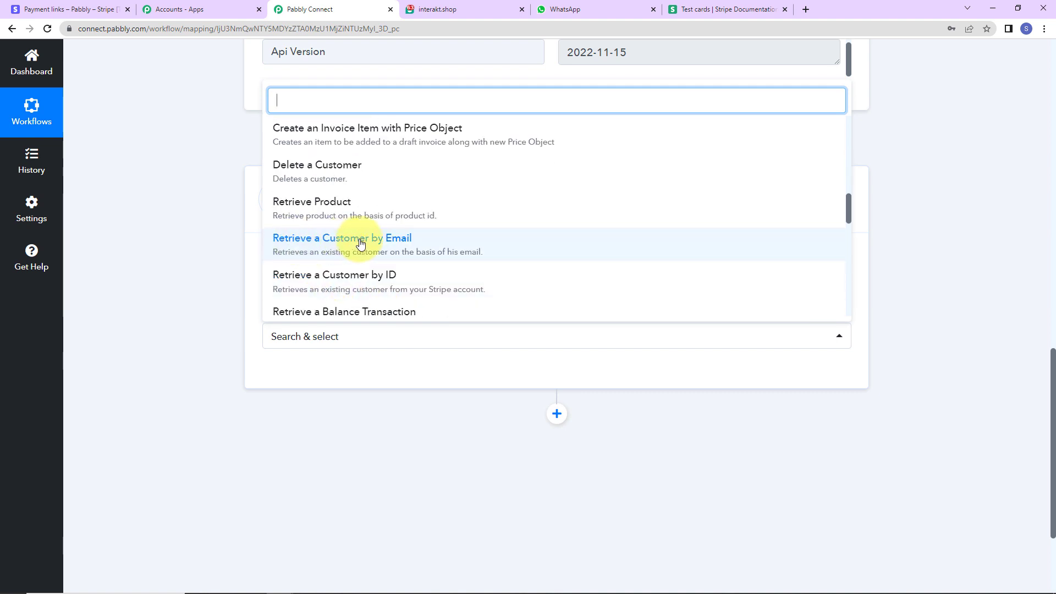
{"action": "left_click", "coordinate": [395, 238]}
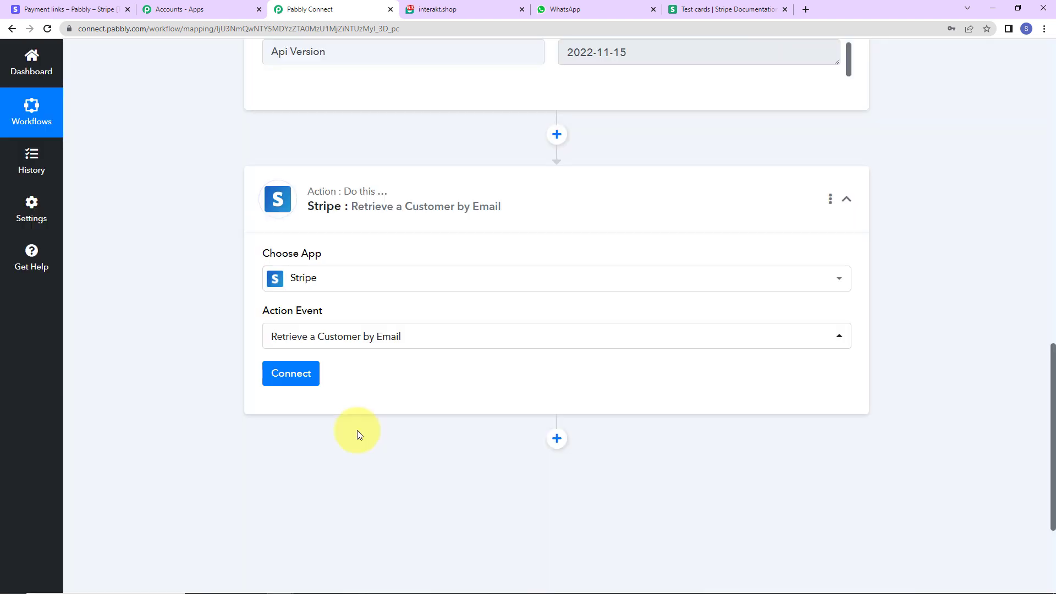
{"action": "left_click", "coordinate": [294, 378]}
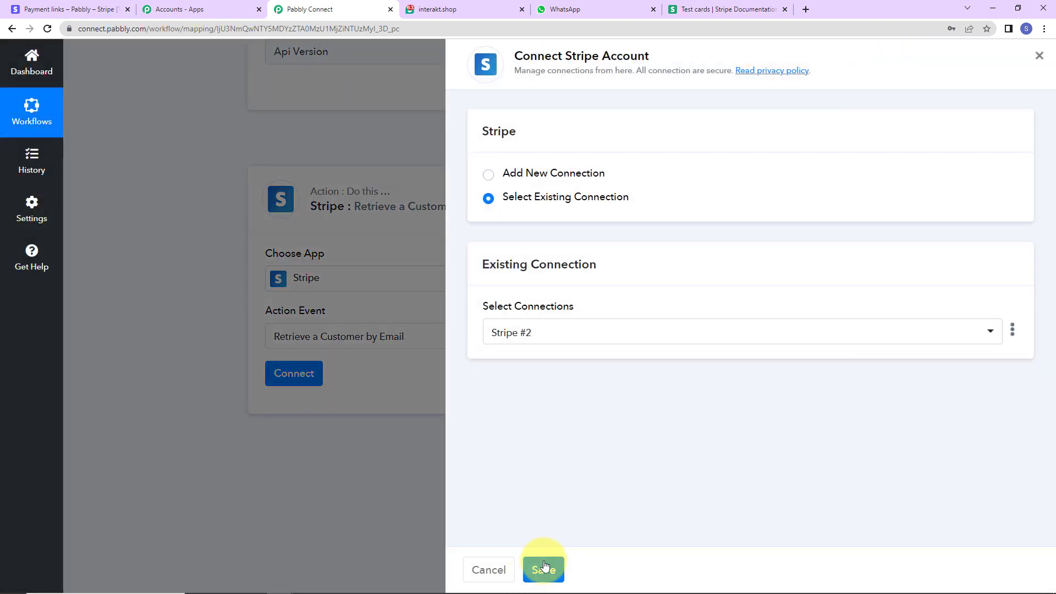
{"action": "left_click", "coordinate": [543, 569]}
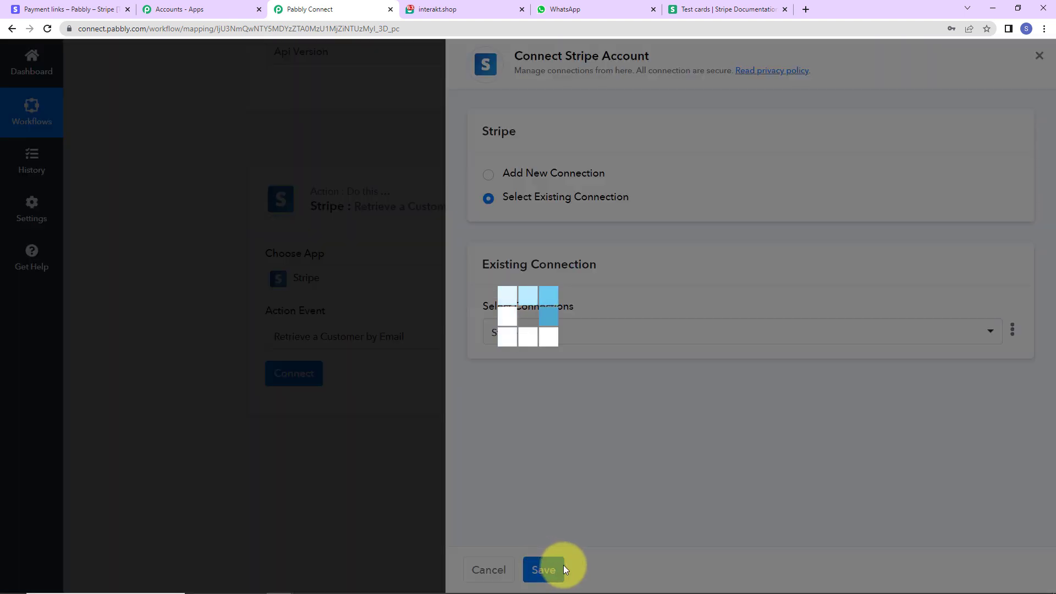
Map the Customer Email field to the billing details email from the Stripe Payment Failed step.
{"action": "scroll", "coordinate": [495, 440], "scroll_direction": "down", "scroll_amount": 2}
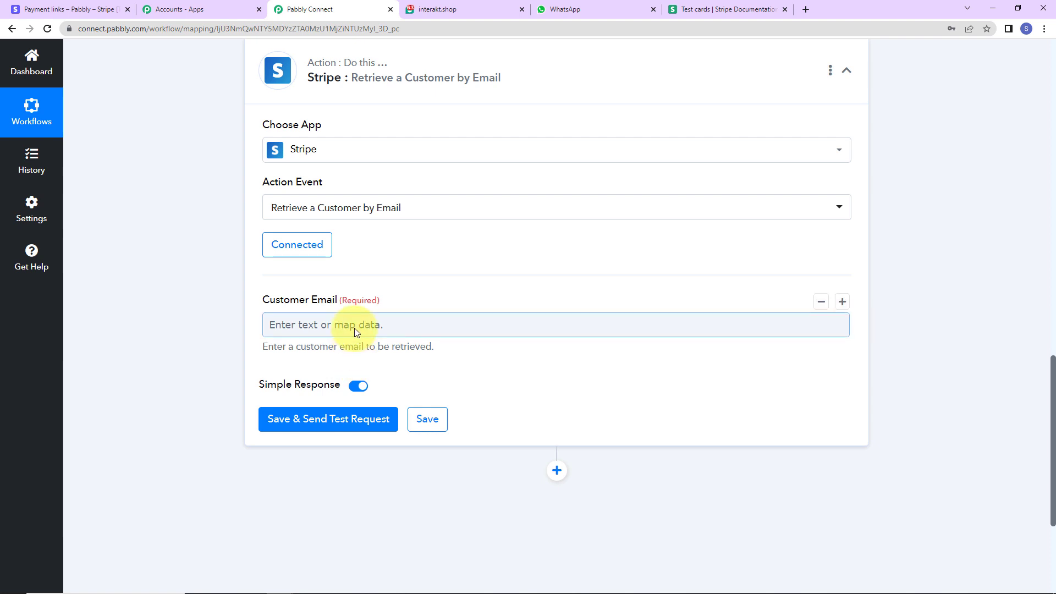
{"action": "scroll", "coordinate": [374, 333], "scroll_direction": "down", "scroll_amount": 3}
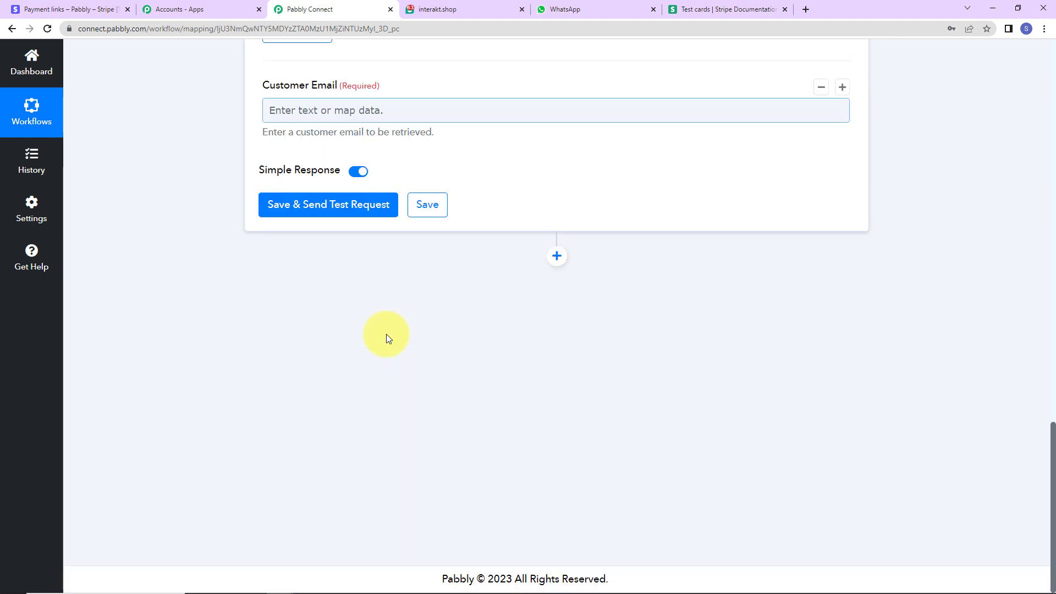
{"action": "left_click", "coordinate": [353, 112]}
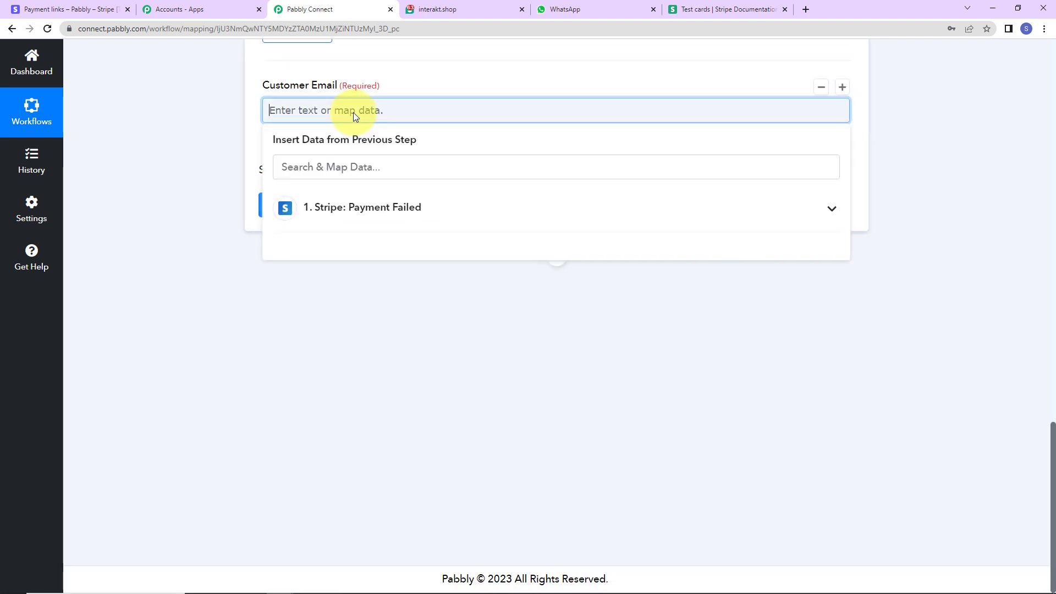
{"action": "left_click", "coordinate": [368, 214]}
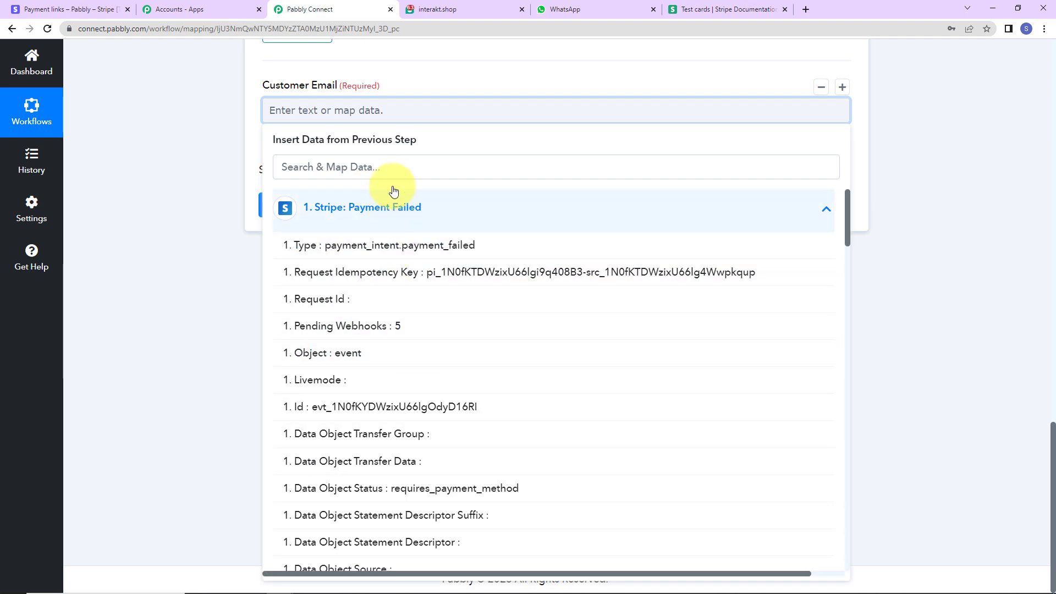
{"action": "left_click", "coordinate": [397, 167]}
{"action": "key", "text": "ctrl+shift+Tab"}
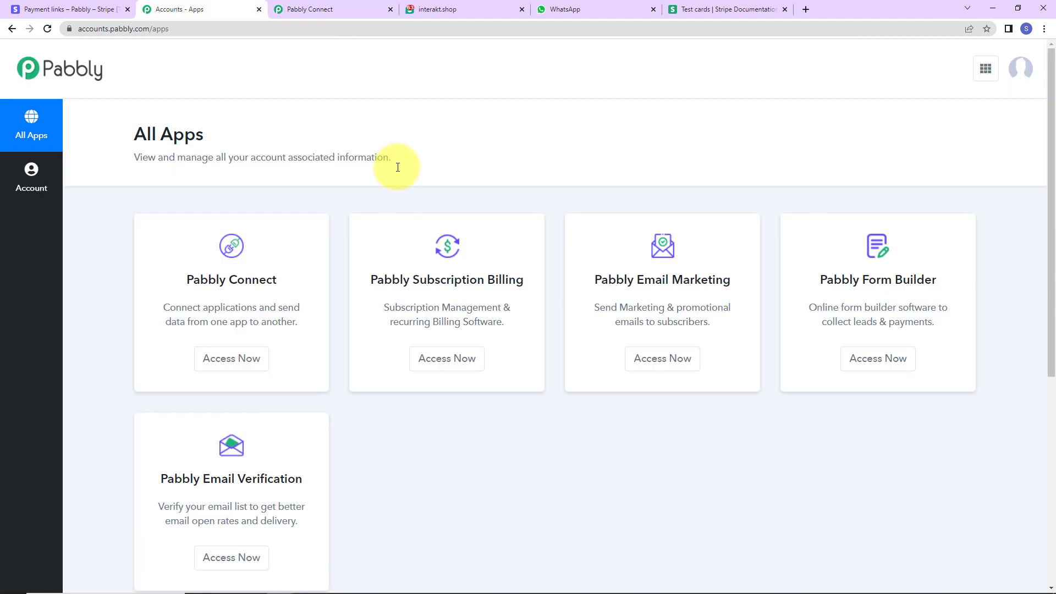
{"action": "left_click", "coordinate": [352, 11]}
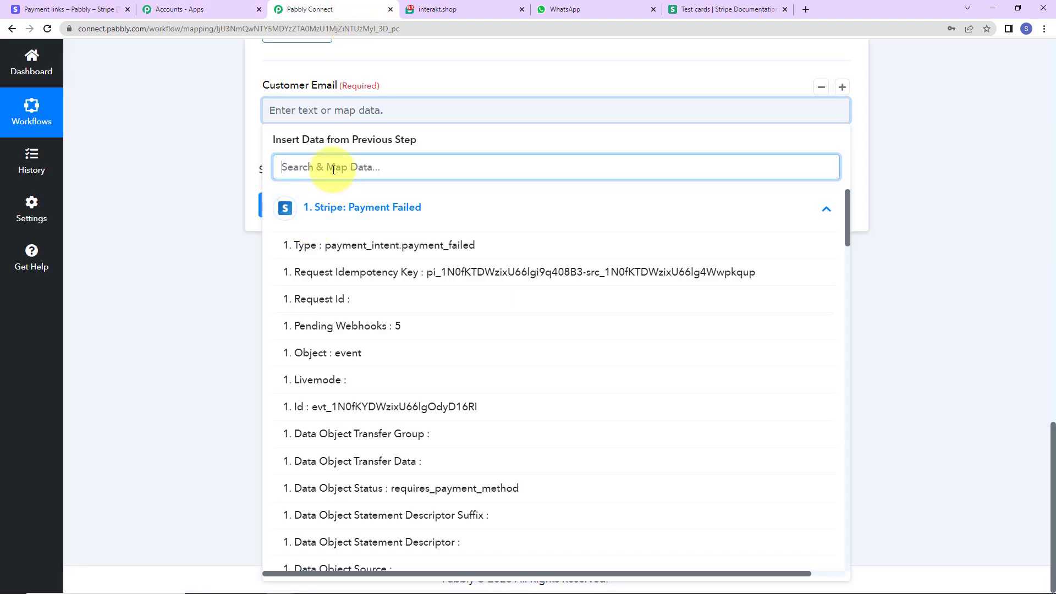
{"action": "type", "text": "@"}
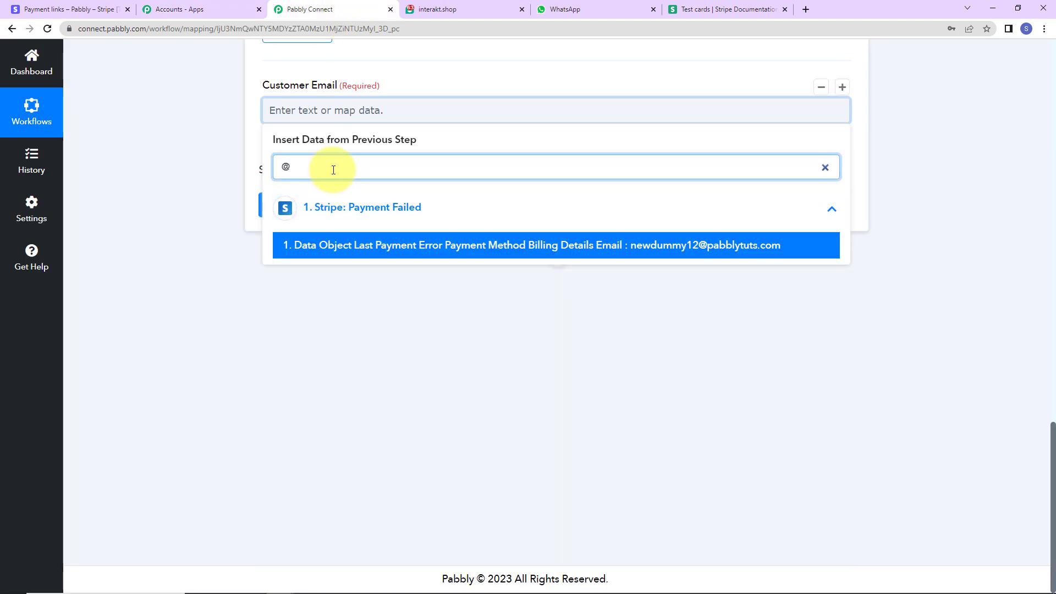
{"action": "left_click", "coordinate": [425, 249]}
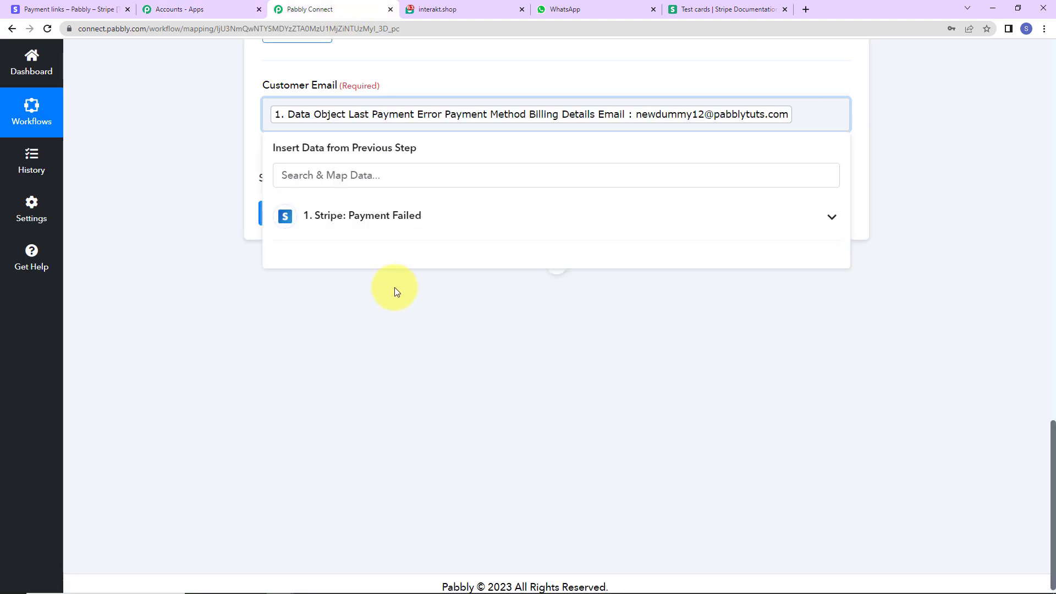
{"action": "left_click", "coordinate": [345, 314]}
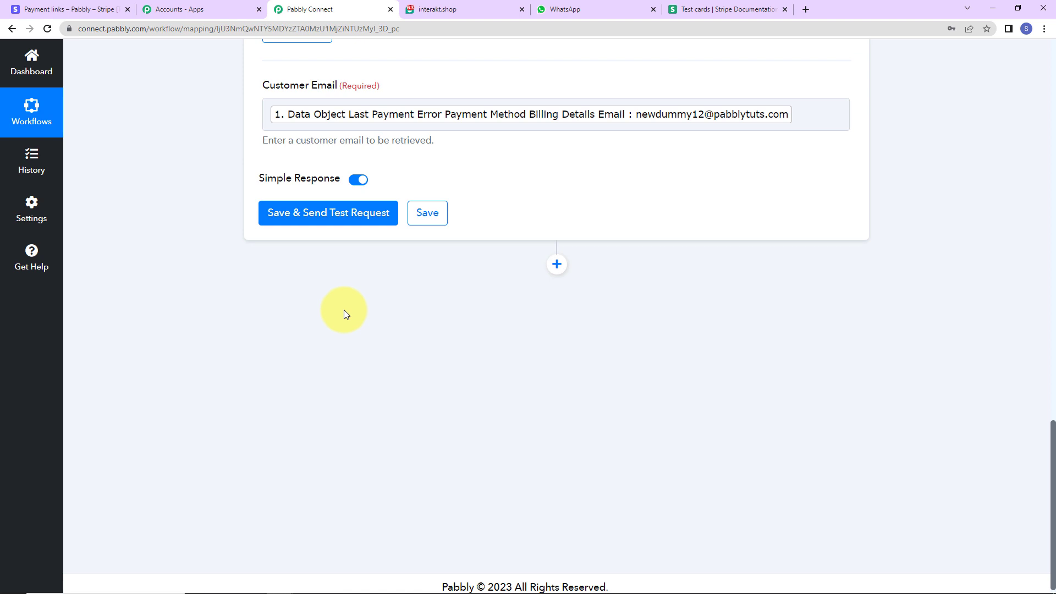
Save and send the customer retrieval test request, and examine the customer's name and phone number in the response.
{"action": "left_click", "coordinate": [308, 218]}
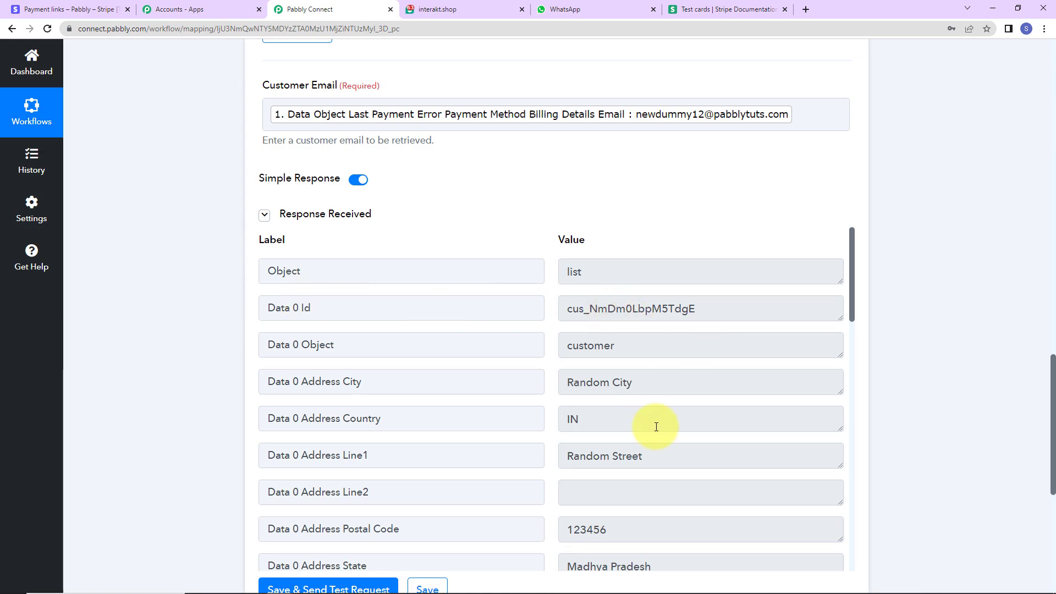
{"action": "scroll", "coordinate": [655, 424], "scroll_direction": "down", "scroll_amount": 2}
{"action": "scroll", "coordinate": [637, 407], "scroll_direction": "down", "scroll_amount": 5}
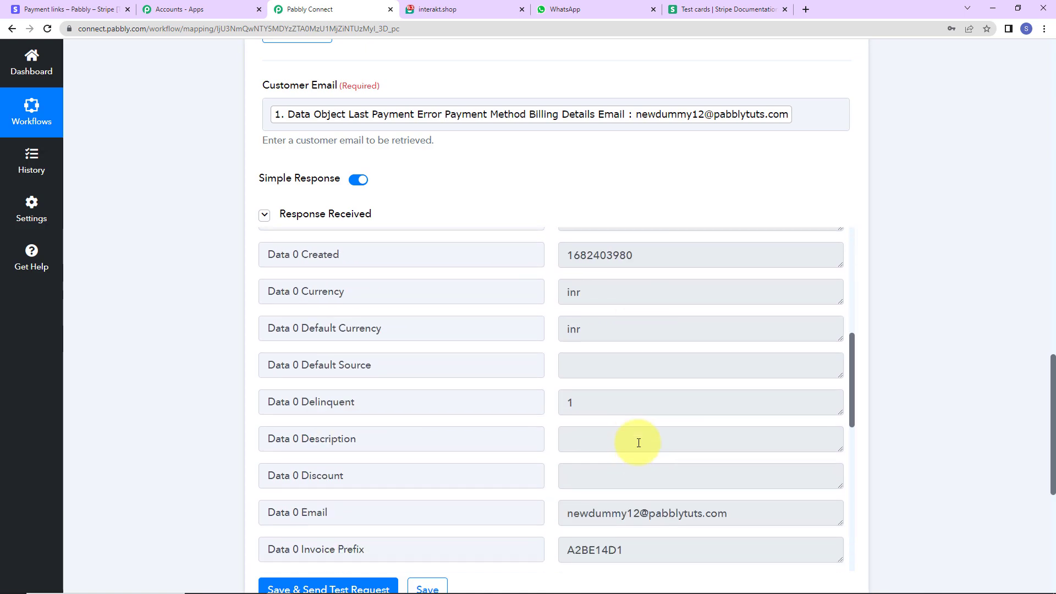
{"action": "scroll", "coordinate": [638, 443], "scroll_direction": "down", "scroll_amount": 3}
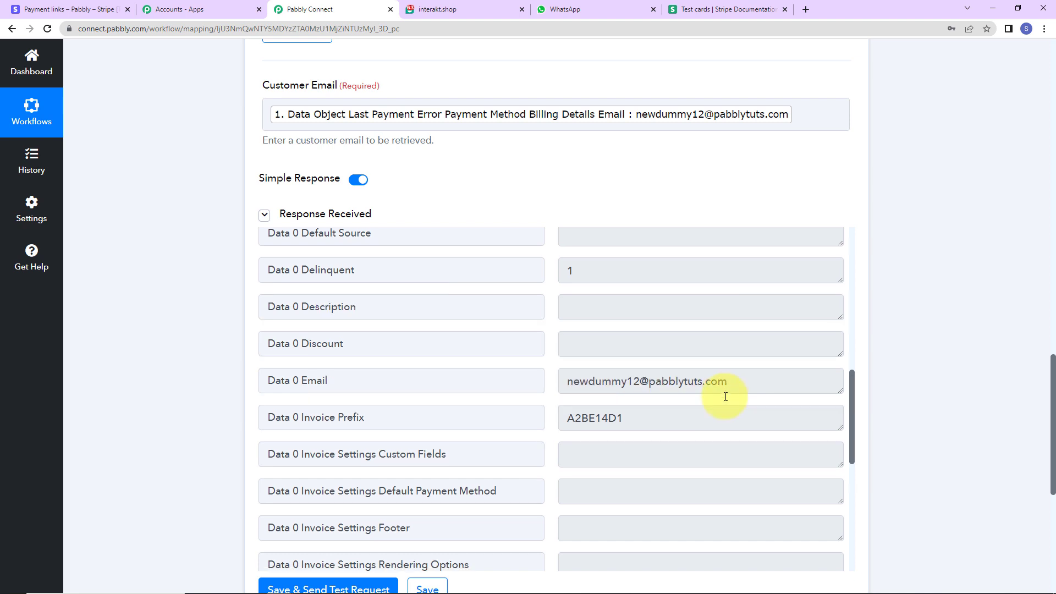
{"action": "scroll", "coordinate": [725, 396], "scroll_direction": "down", "scroll_amount": 7}
{"action": "left_click_drag", "start_coordinate": [566, 386], "coordinate": [666, 391]}
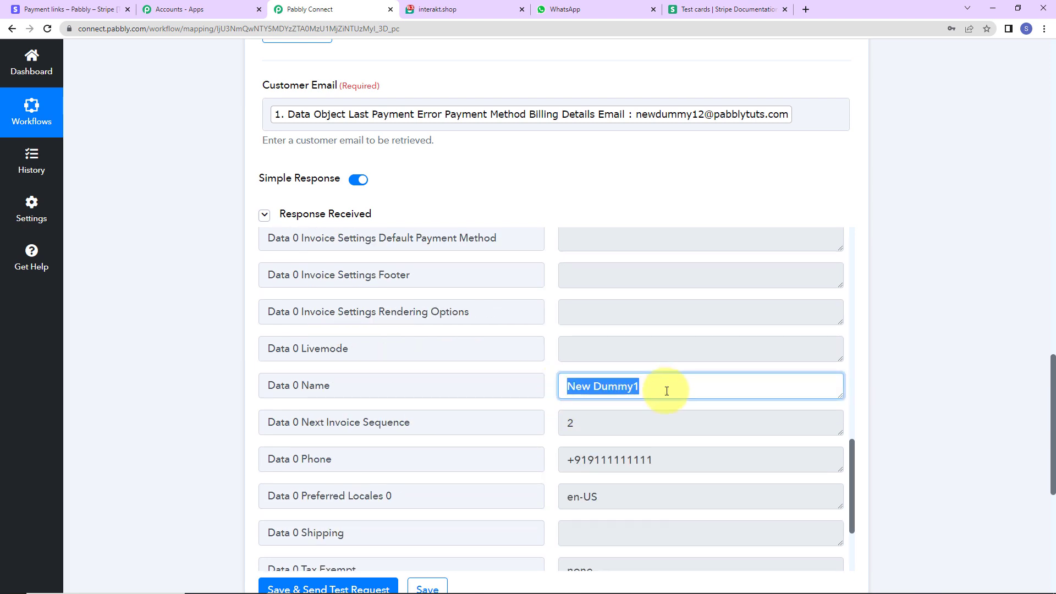
{"action": "left_click_drag", "start_coordinate": [570, 459], "coordinate": [672, 460]}
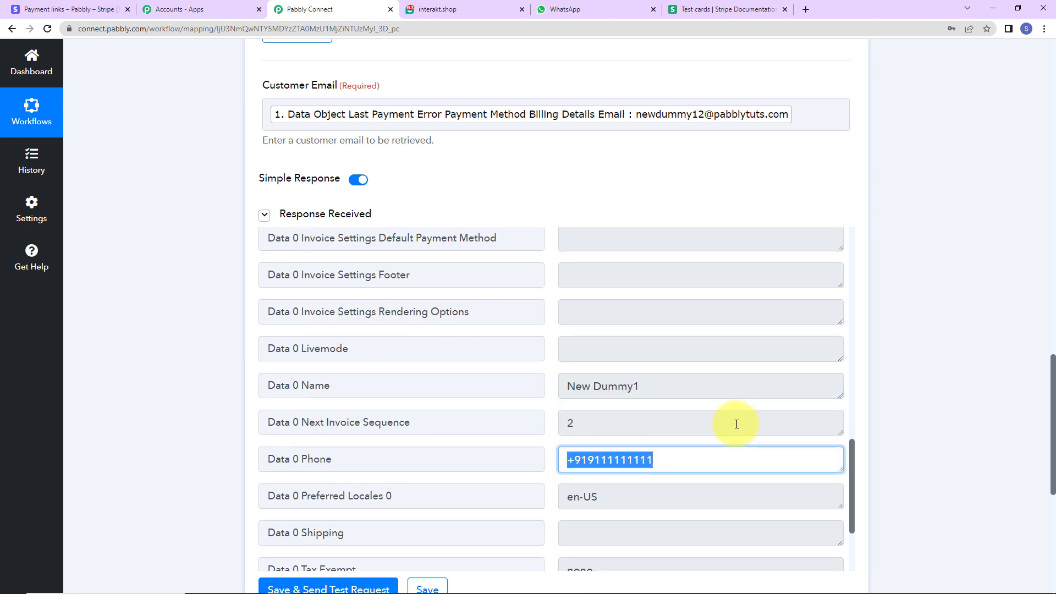
{"action": "scroll", "coordinate": [736, 424], "scroll_direction": "down", "scroll_amount": 3}
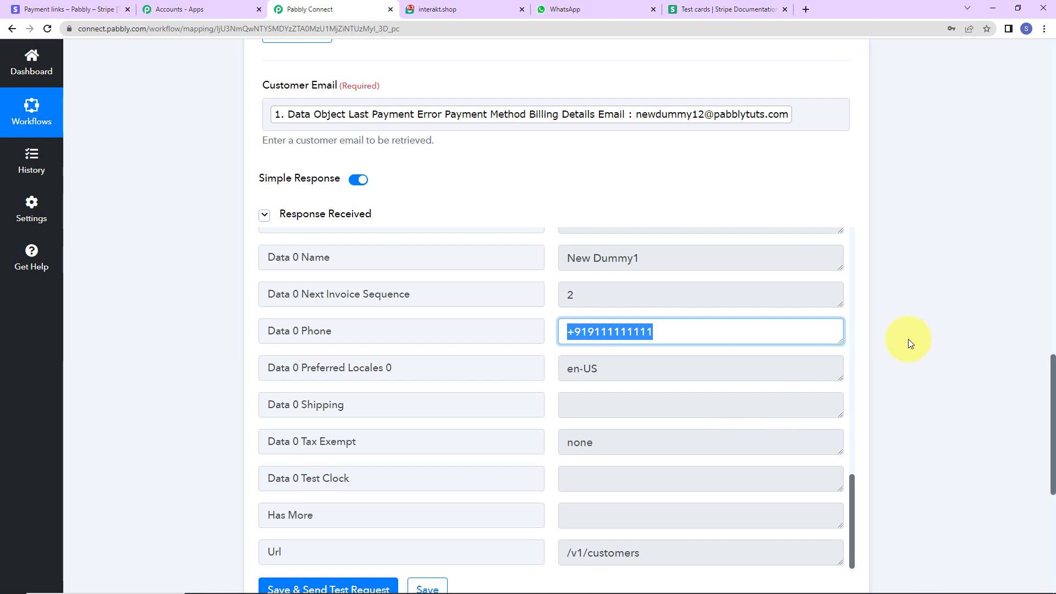
Add another action step below the Stripe customer retrieval and set its application to Number Formatter by Pabbly.
{"action": "scroll", "coordinate": [908, 338], "scroll_direction": "down", "scroll_amount": 7}
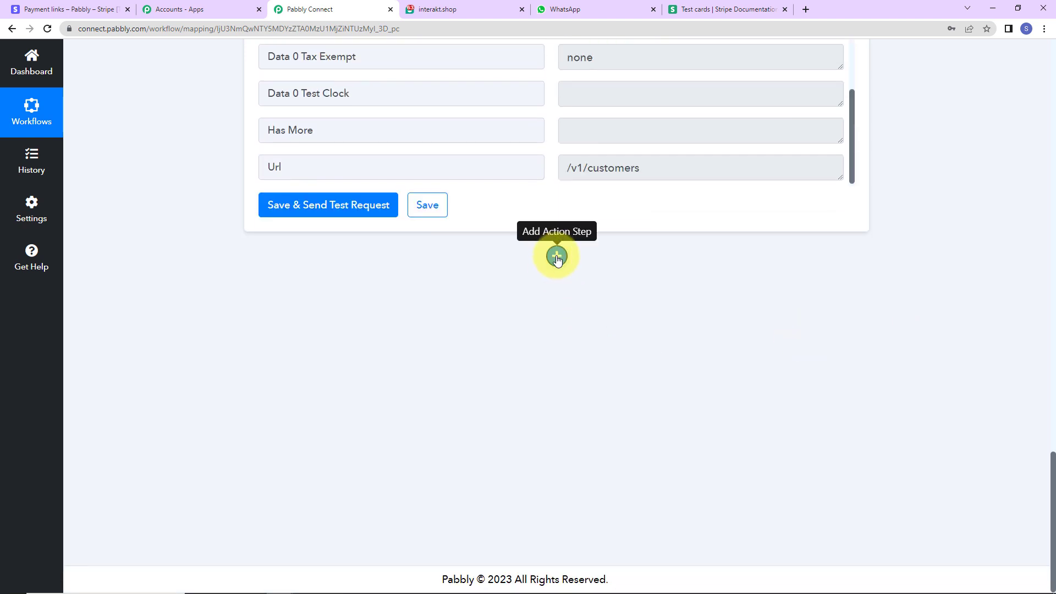
{"action": "left_click", "coordinate": [557, 258]}
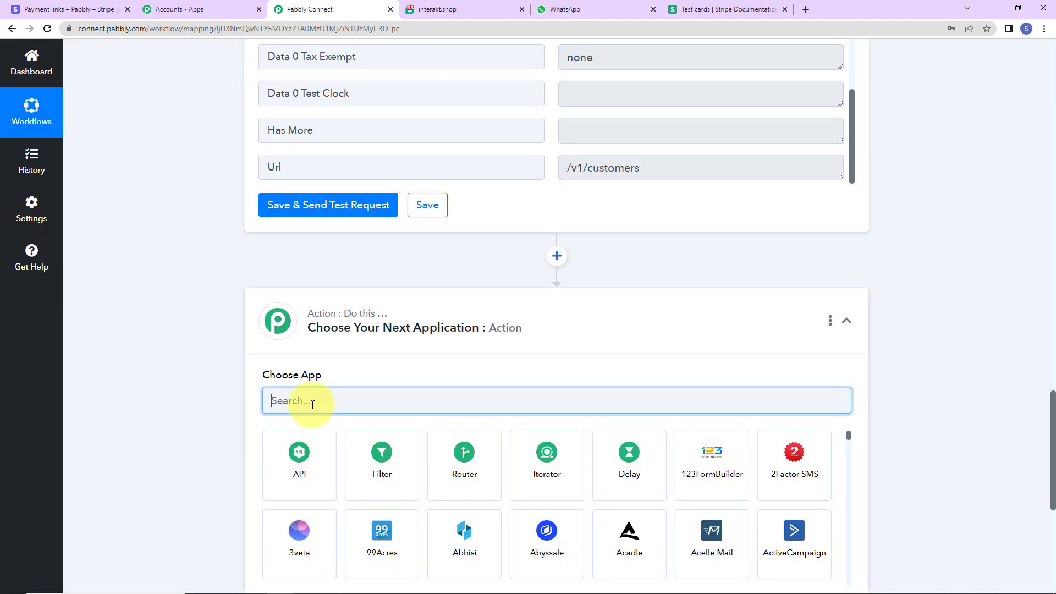
{"action": "type", "text": "num"}
{"action": "type", "text": "ber"}
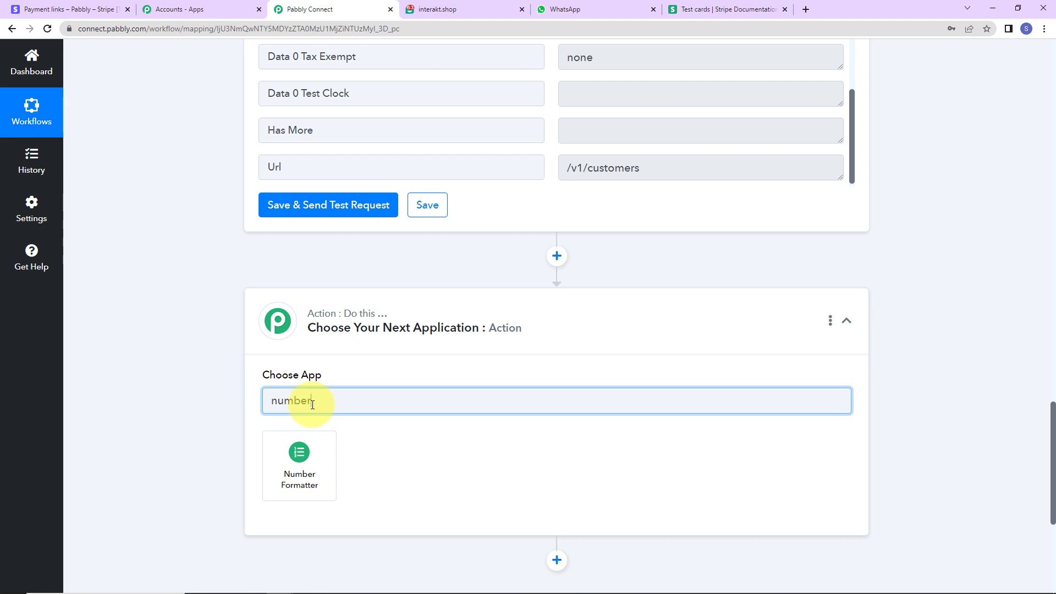
{"action": "left_click", "coordinate": [313, 452]}
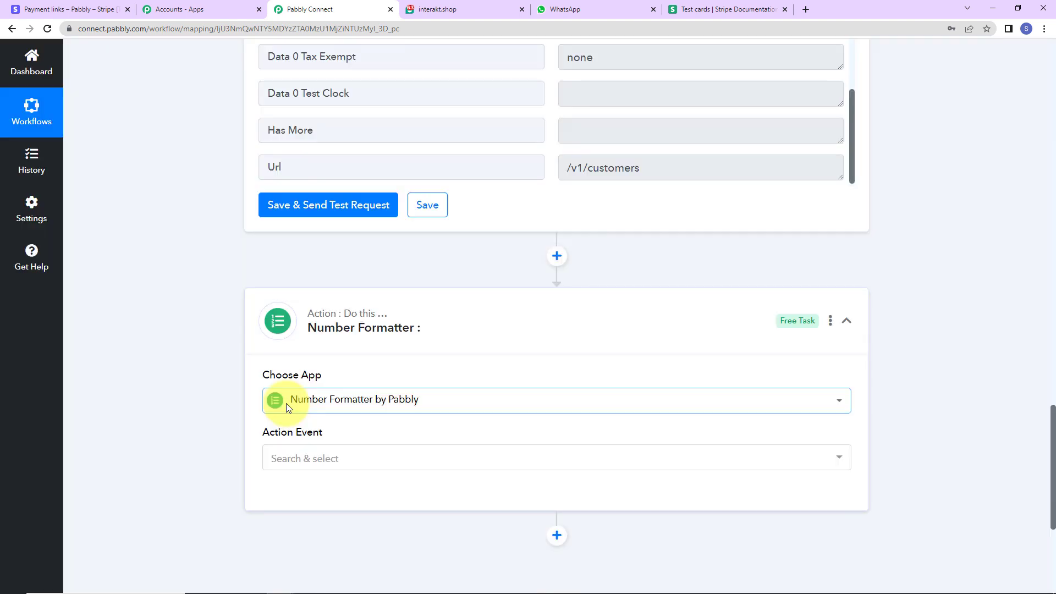
Choose the Perform Math Operation action event for the Number Formatter and connect it.
{"action": "scroll", "coordinate": [290, 418], "scroll_direction": "down", "scroll_amount": 2}
{"action": "left_click", "coordinate": [281, 330]}
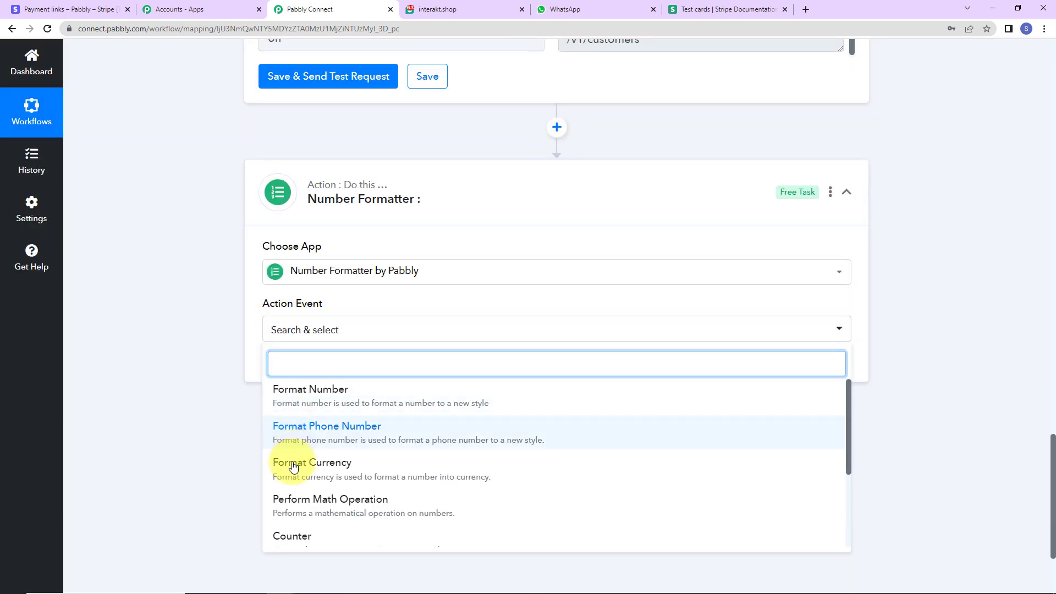
{"action": "left_click", "coordinate": [292, 506]}
{"action": "left_click", "coordinate": [300, 377]}
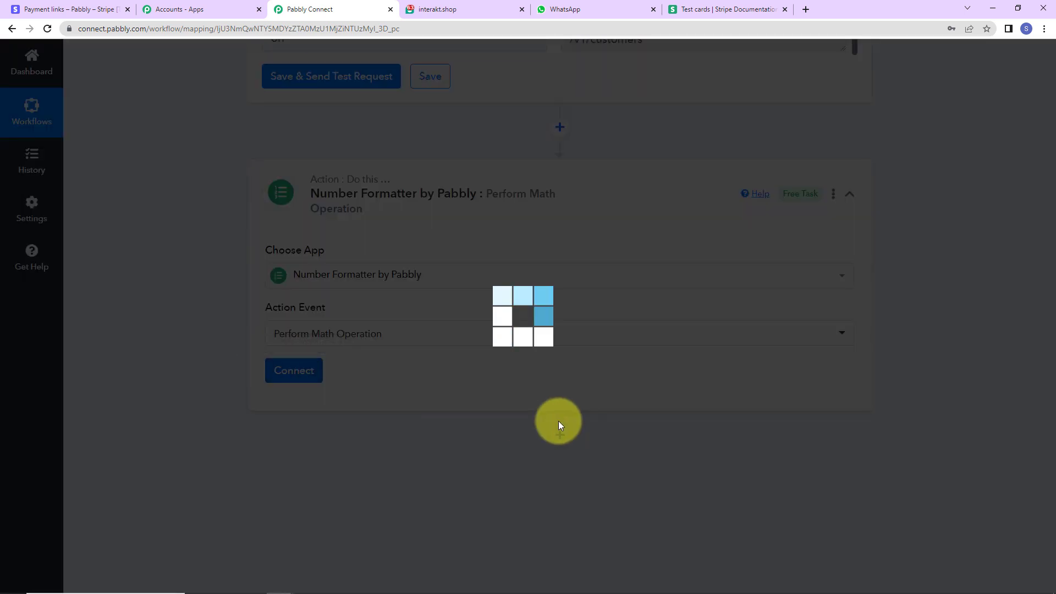
Map the Numbers field to the card mandate options amount from the Stripe Payment Failed step.
{"action": "scroll", "coordinate": [528, 396], "scroll_direction": "down", "scroll_amount": 5}
{"action": "left_click", "coordinate": [318, 197]}
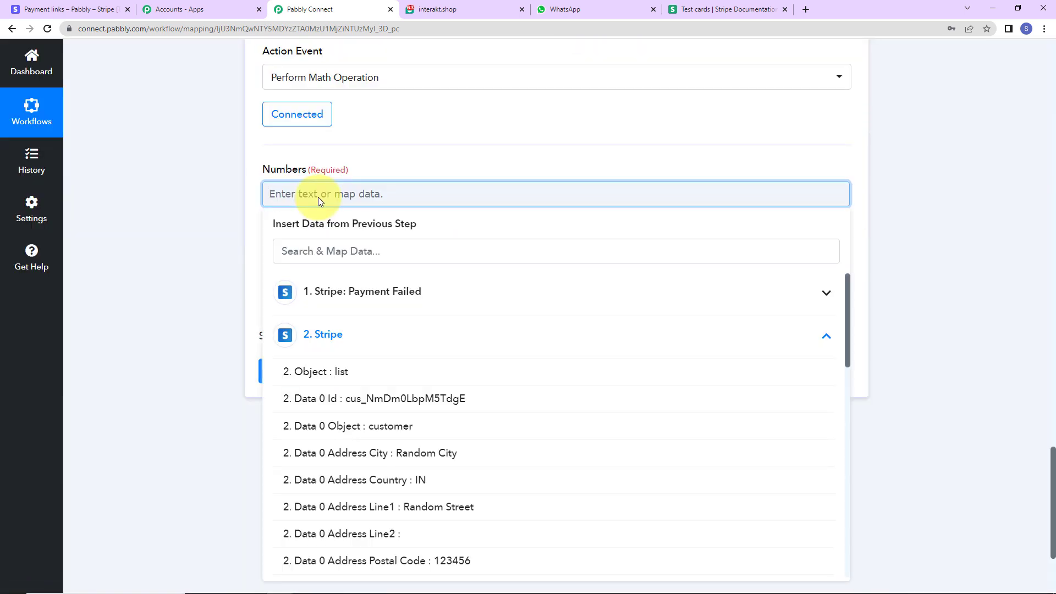
{"action": "left_click", "coordinate": [337, 299]}
{"action": "scroll", "coordinate": [383, 412], "scroll_direction": "down", "scroll_amount": 2}
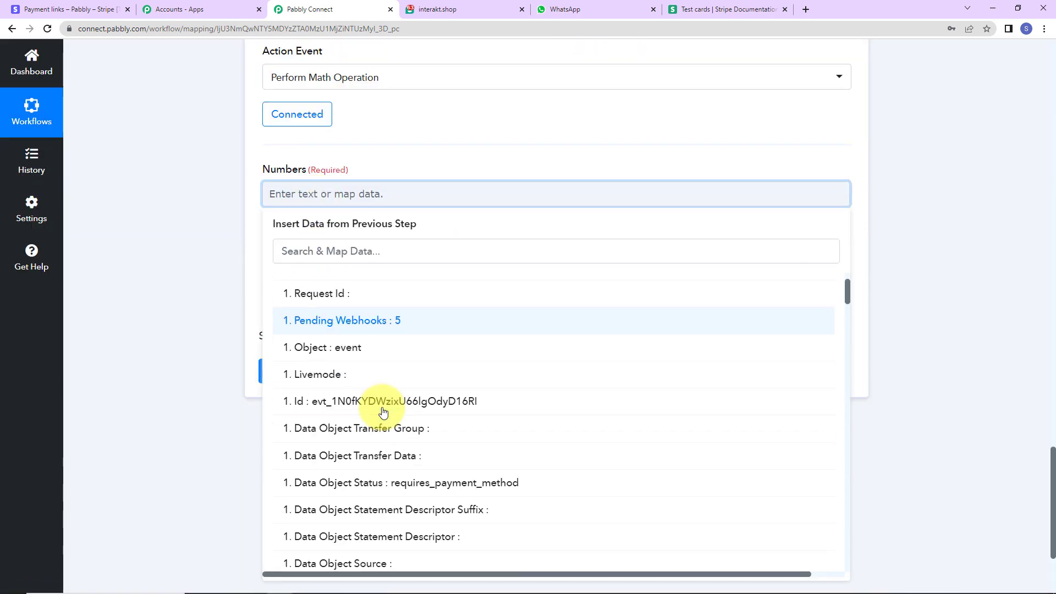
{"action": "scroll", "coordinate": [330, 410], "scroll_direction": "down", "scroll_amount": 10}
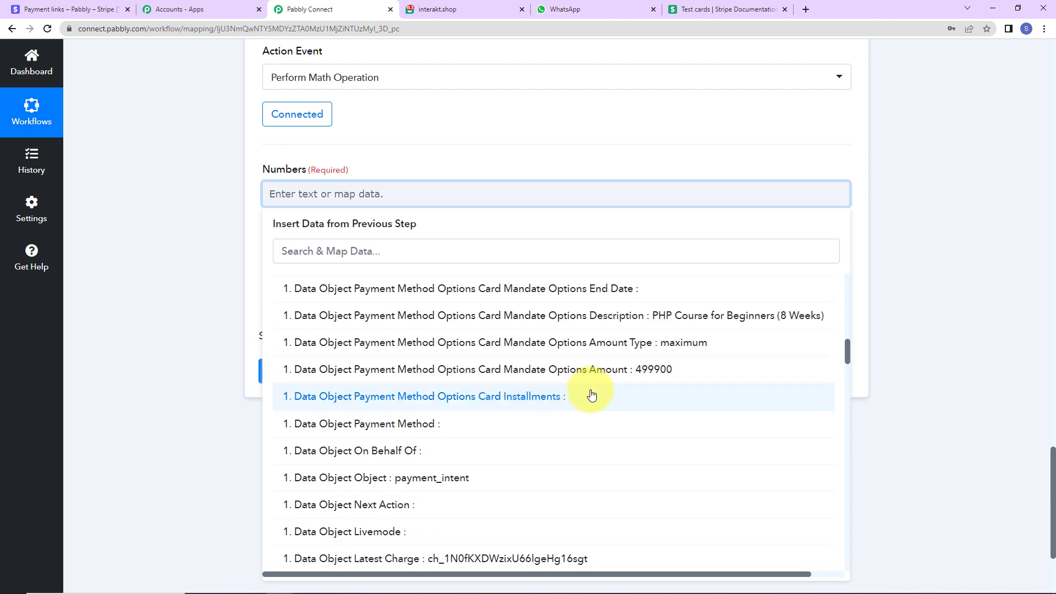
{"action": "left_click", "coordinate": [595, 376]}
{"action": "left_click", "coordinate": [198, 206]}
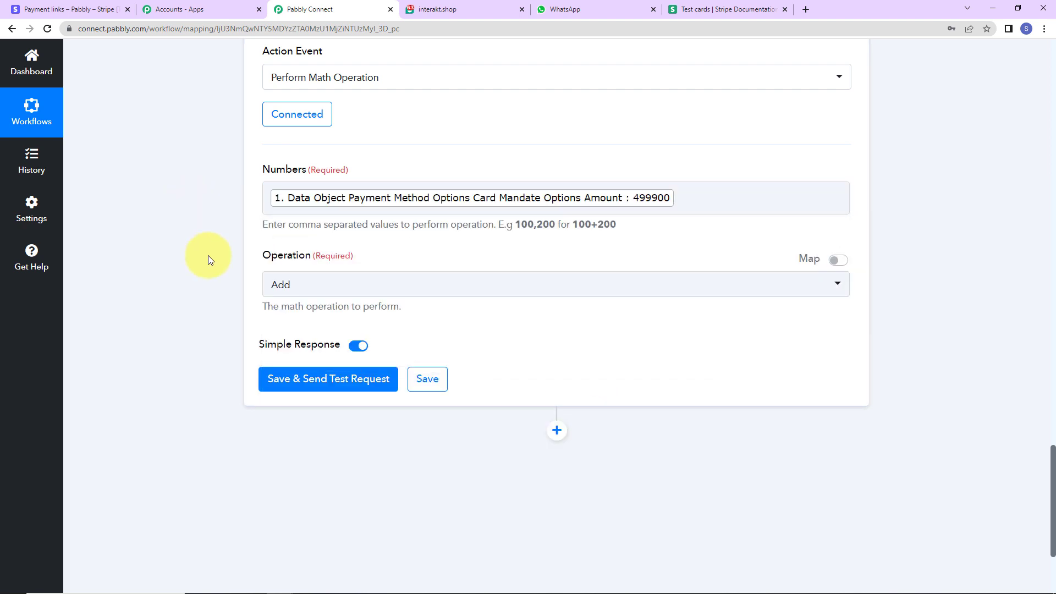
Add 100 as the second number after the mapped amount, set the operation to Divide, and save and send the test request.
{"action": "left_click", "coordinate": [696, 198]}
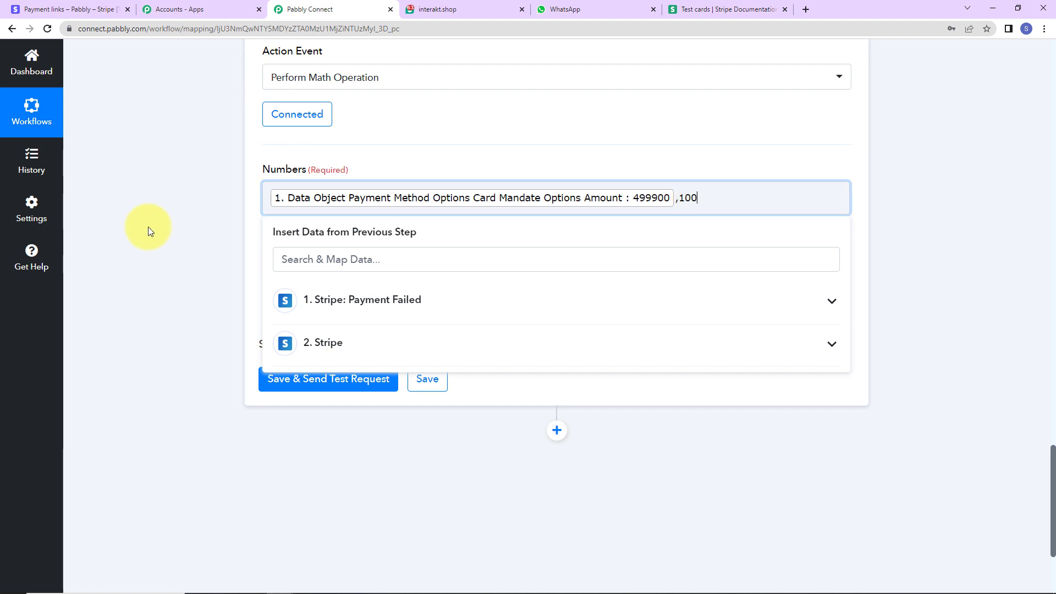
{"action": "left_click", "coordinate": [167, 222]}
{"action": "left_click", "coordinate": [337, 290]}
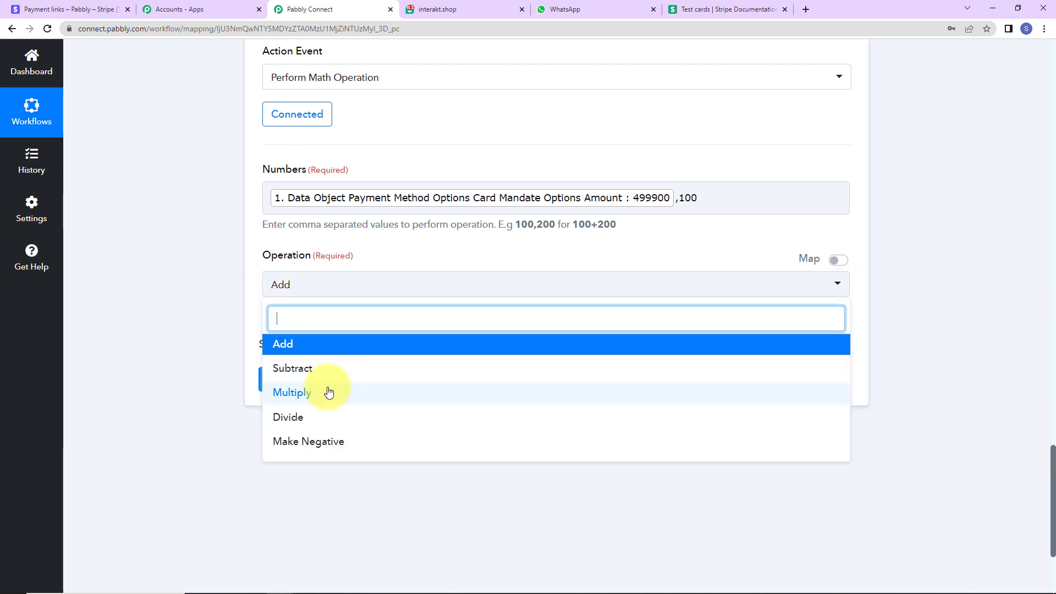
{"action": "left_click", "coordinate": [299, 417]}
{"action": "left_click", "coordinate": [287, 388]}
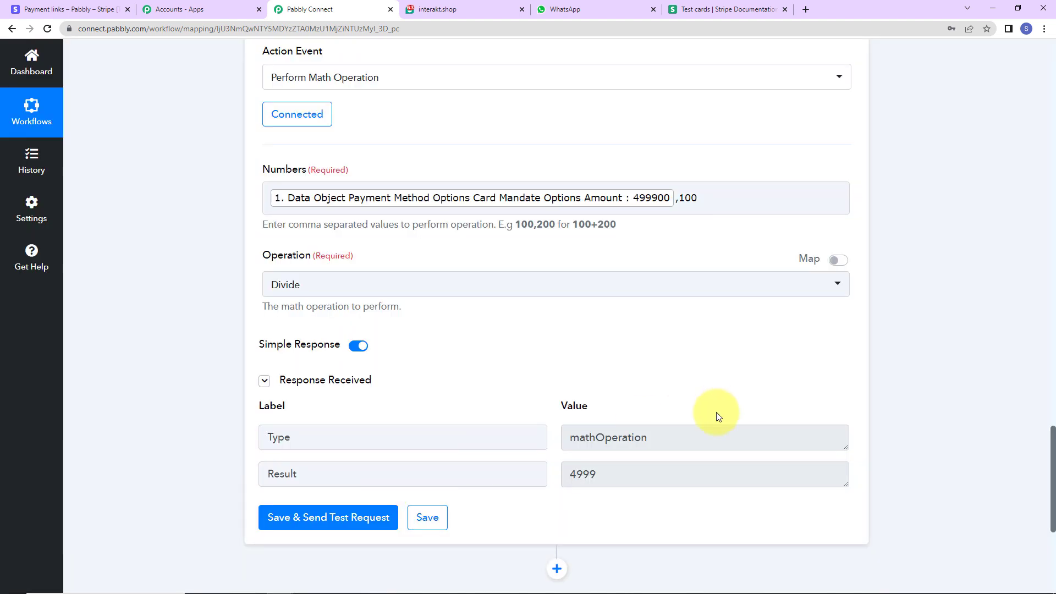
{"action": "left_click_drag", "start_coordinate": [632, 471], "coordinate": [547, 471]}
{"action": "left_click", "coordinate": [935, 324]}
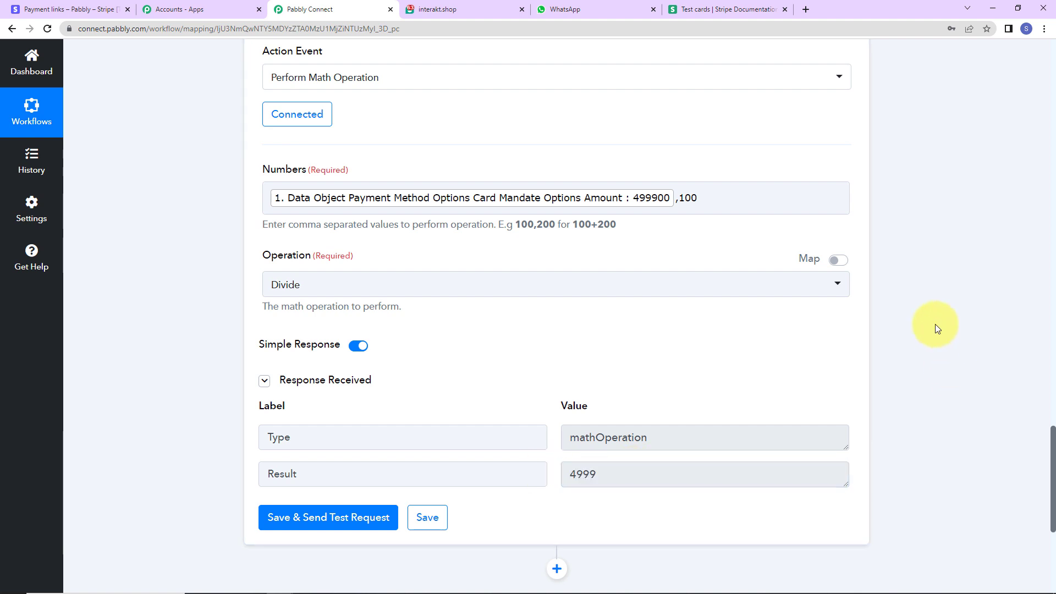
Add another action step below the Number Formatter and set its application to Interakt.
{"action": "scroll", "coordinate": [935, 325], "scroll_direction": "down", "scroll_amount": 5}
{"action": "left_click", "coordinate": [556, 309]}
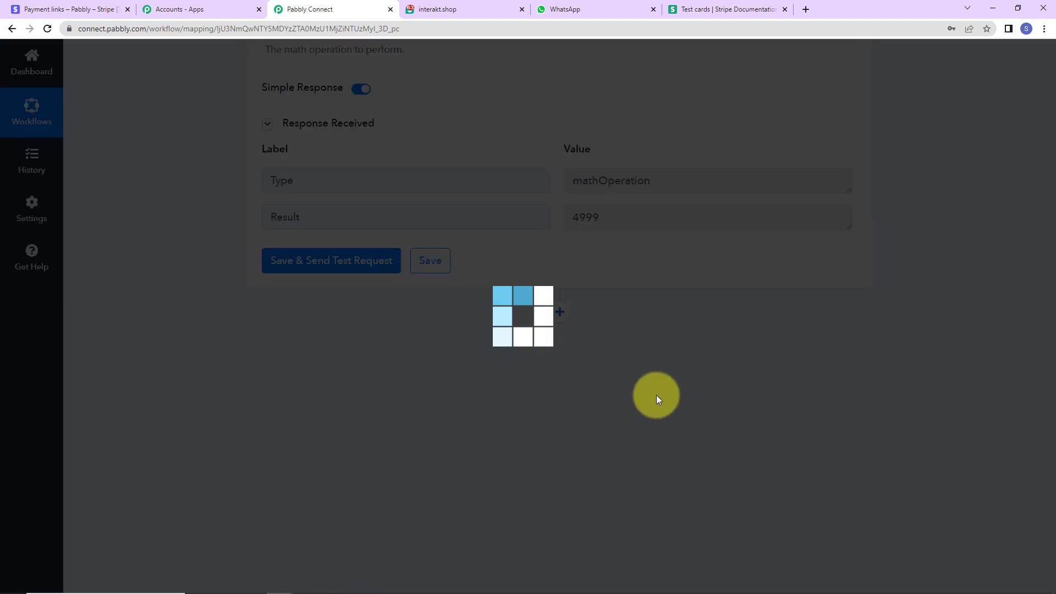
{"action": "left_click", "coordinate": [286, 465]}
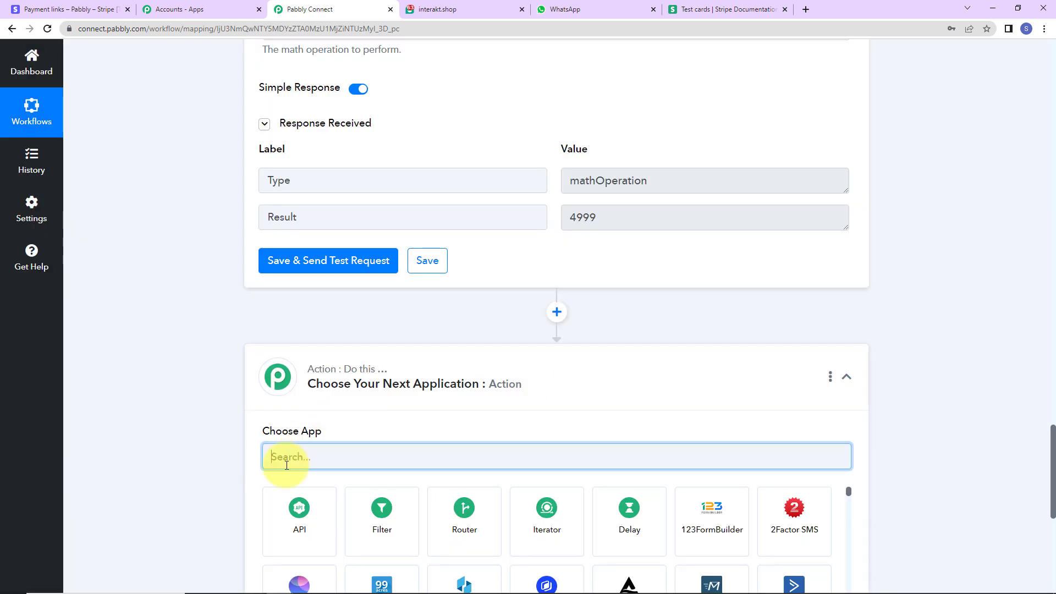
{"action": "type", "text": "inte"}
{"action": "left_click", "coordinate": [293, 520]}
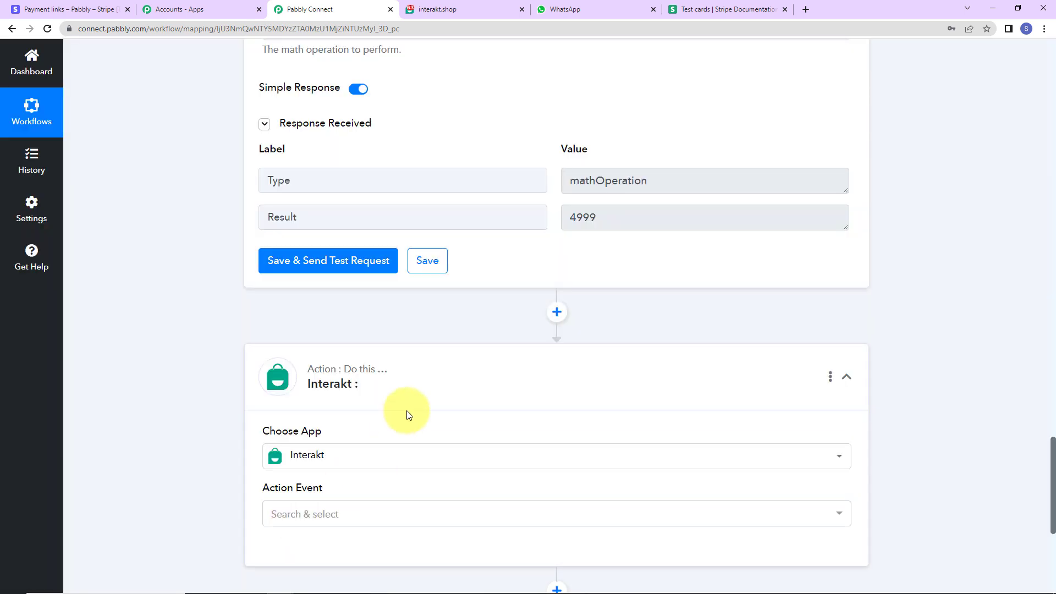
Choose the Send WhatsApp Template Message action event for Interakt and start adding a new connection.
{"action": "scroll", "coordinate": [352, 390], "scroll_direction": "down", "scroll_amount": 5}
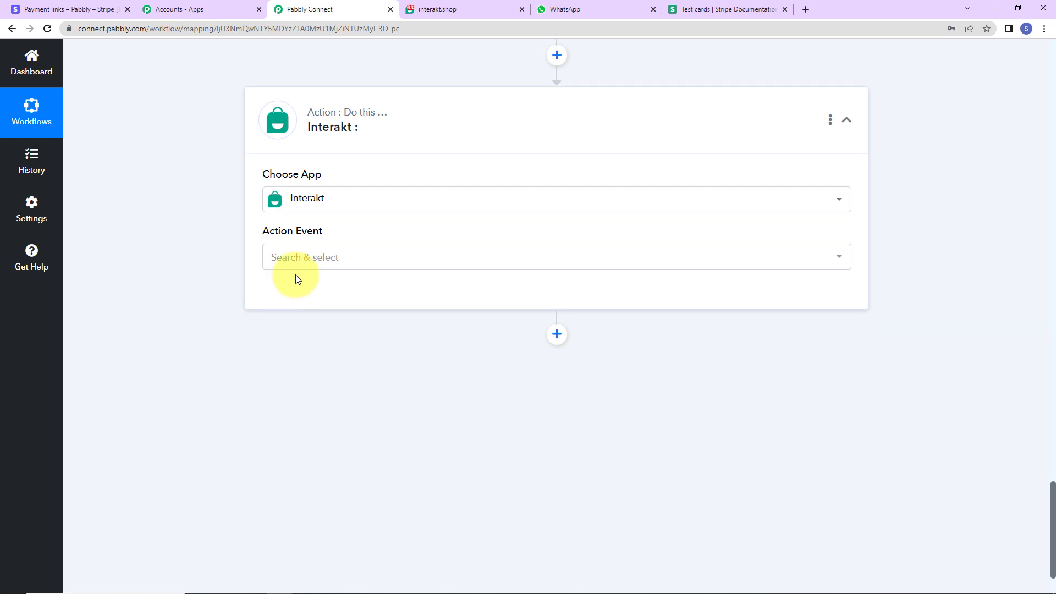
{"action": "left_click", "coordinate": [285, 258]}
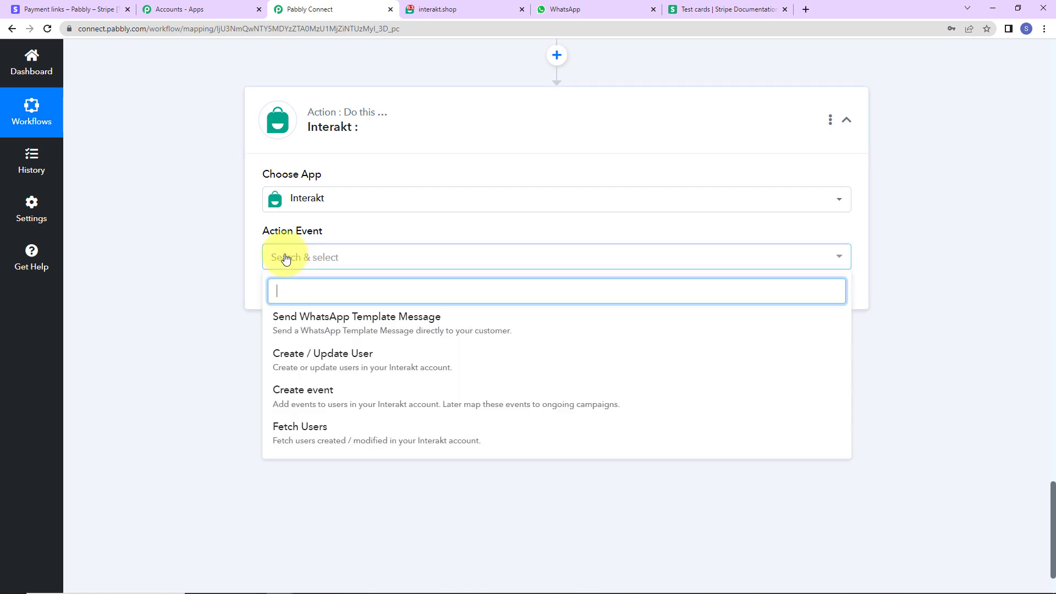
{"action": "left_click", "coordinate": [322, 319]}
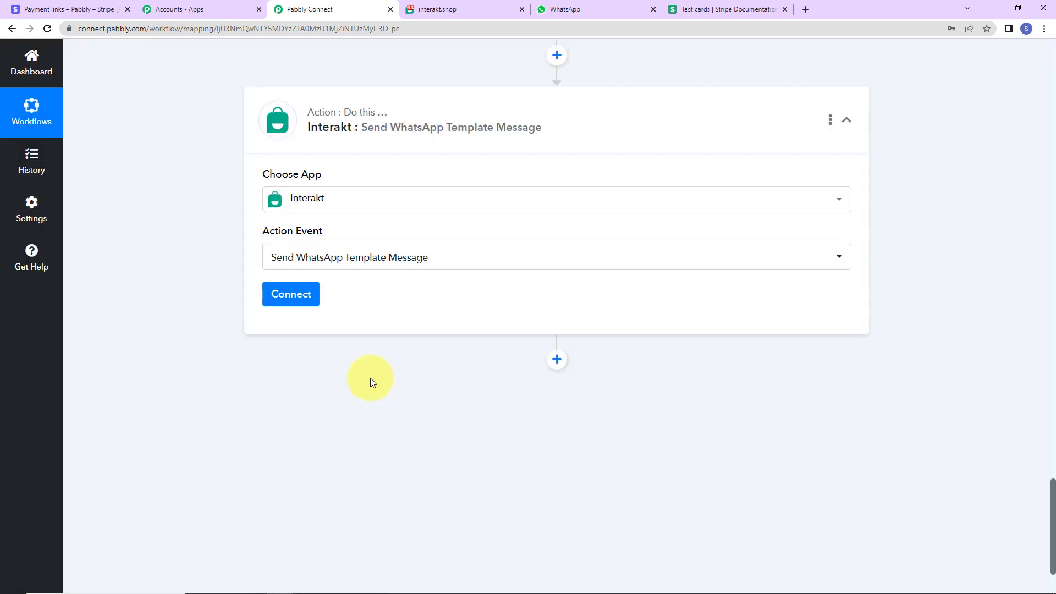
{"action": "left_click", "coordinate": [302, 300]}
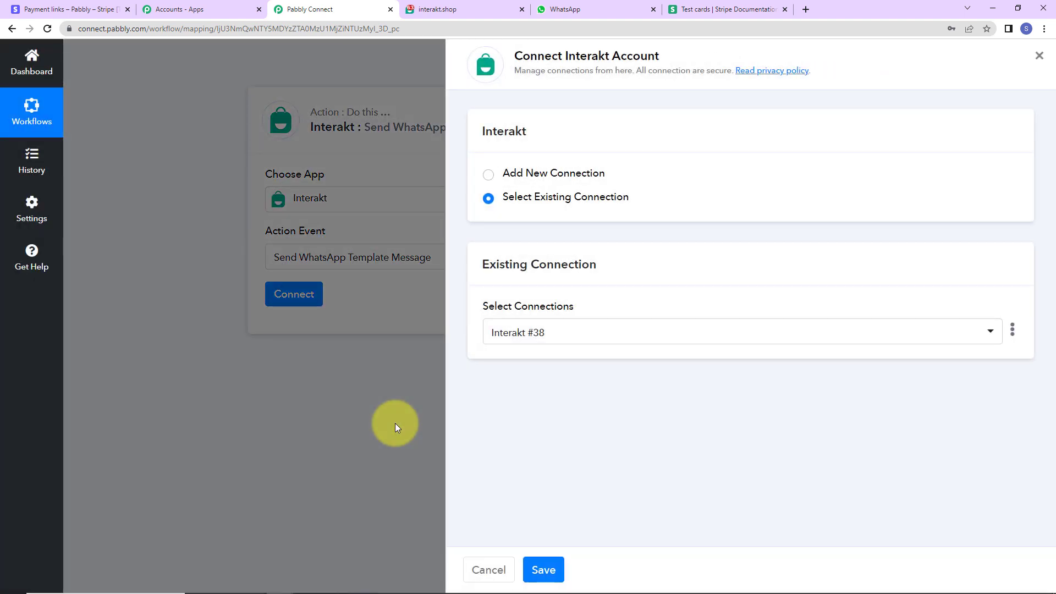
{"action": "left_click_drag", "start_coordinate": [567, 56], "coordinate": [704, 58]}
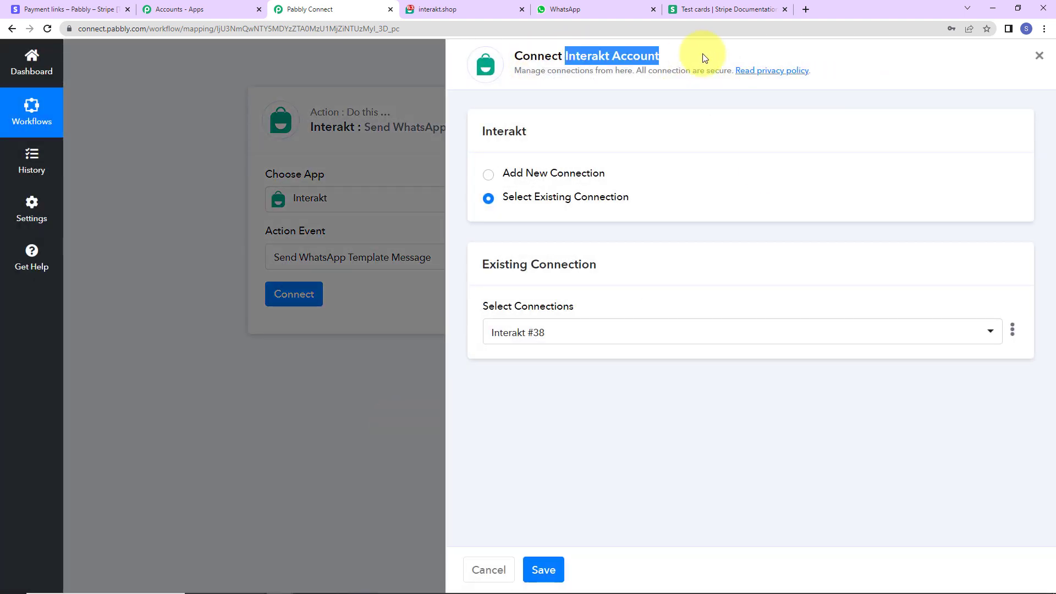
{"action": "left_click", "coordinate": [487, 176]}
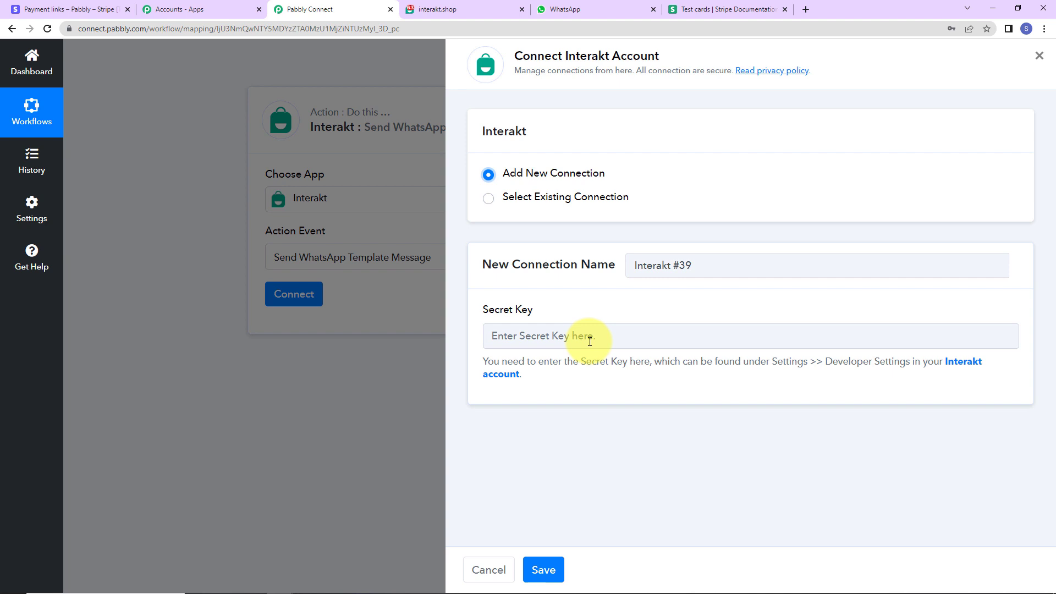
Copy the secret key from Interakt's Developer Settings, paste it into the new connection's Secret Key field, and save the connection.
{"action": "left_click", "coordinate": [962, 364]}
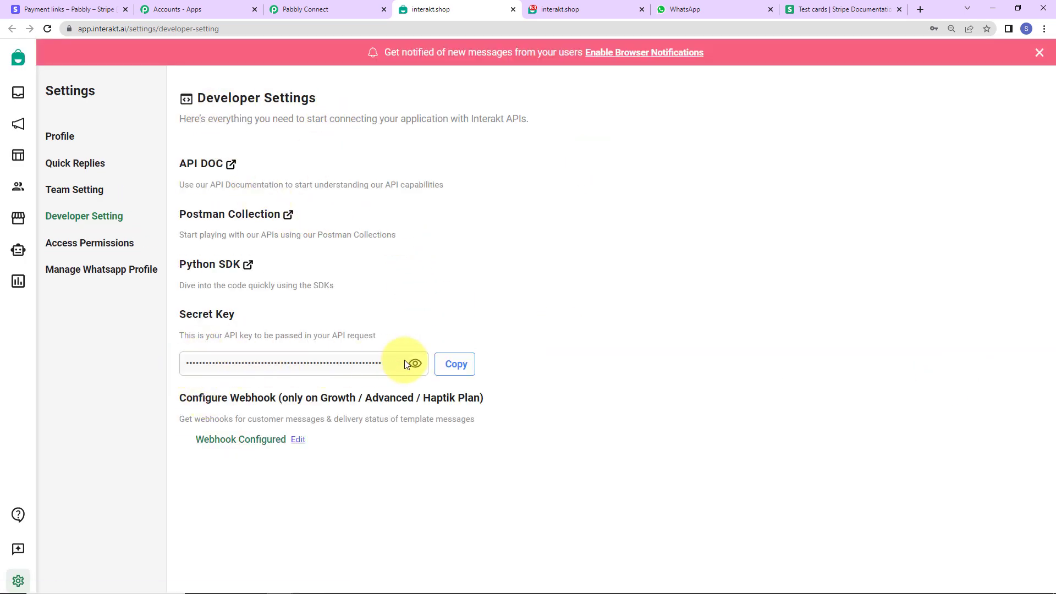
{"action": "left_click", "coordinate": [454, 364]}
{"action": "left_click", "coordinate": [308, 9]}
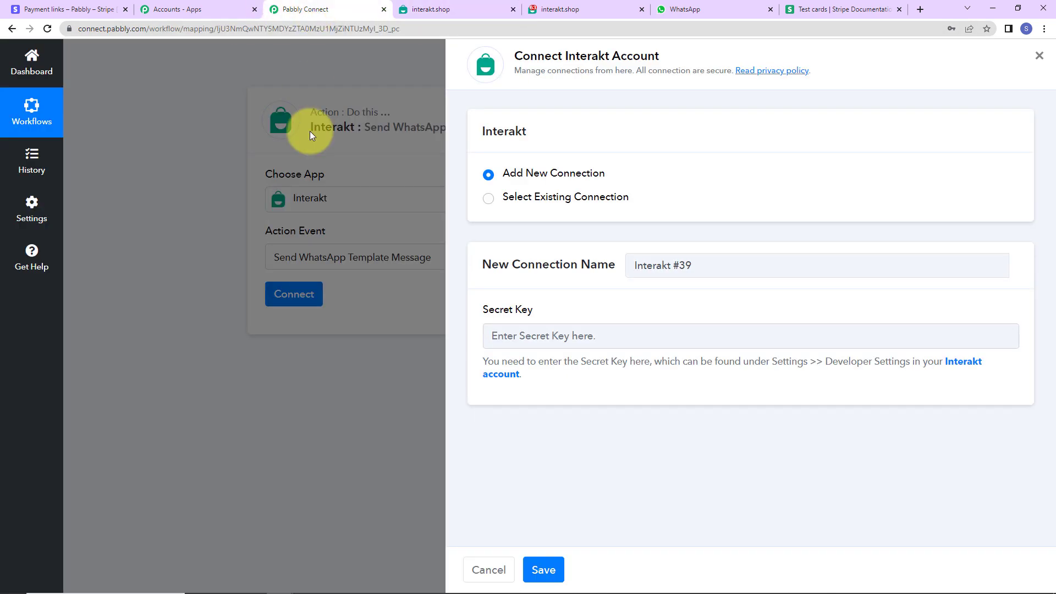
{"action": "left_click", "coordinate": [511, 336]}
{"action": "key", "text": "ctrl+v"}
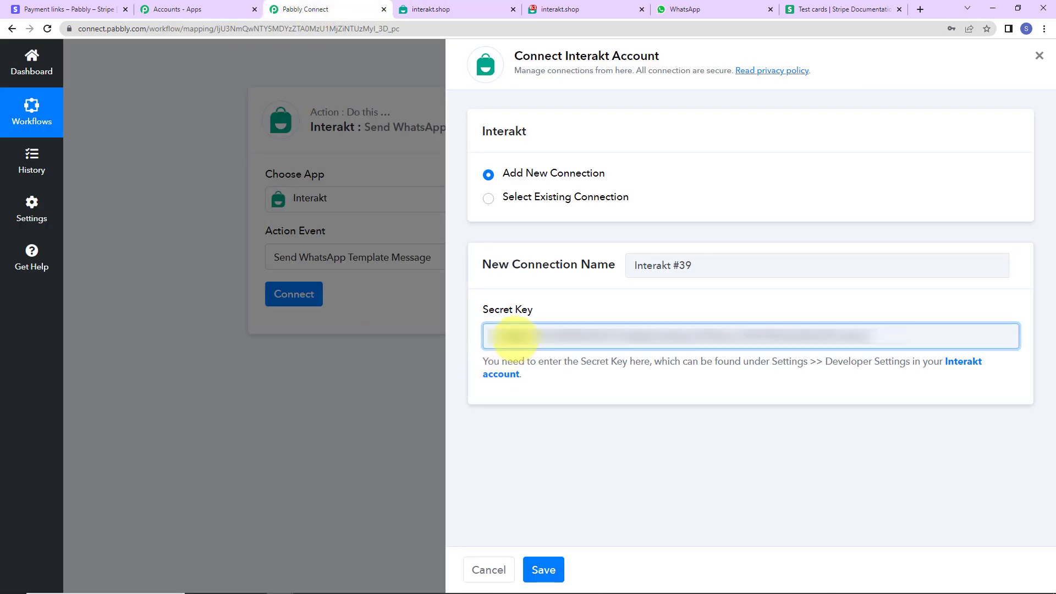
{"action": "left_click", "coordinate": [545, 568]}
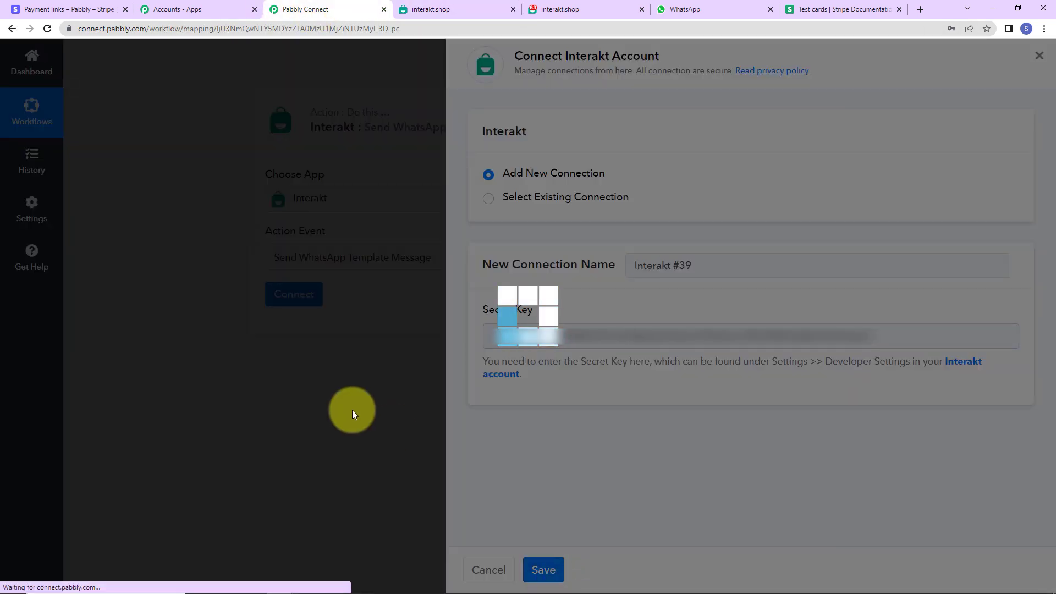
Examine the format of the customer's phone number in the Stripe retrieval response against the Interakt phone fields.
{"action": "scroll", "coordinate": [495, 327], "scroll_direction": "down", "scroll_amount": 5}
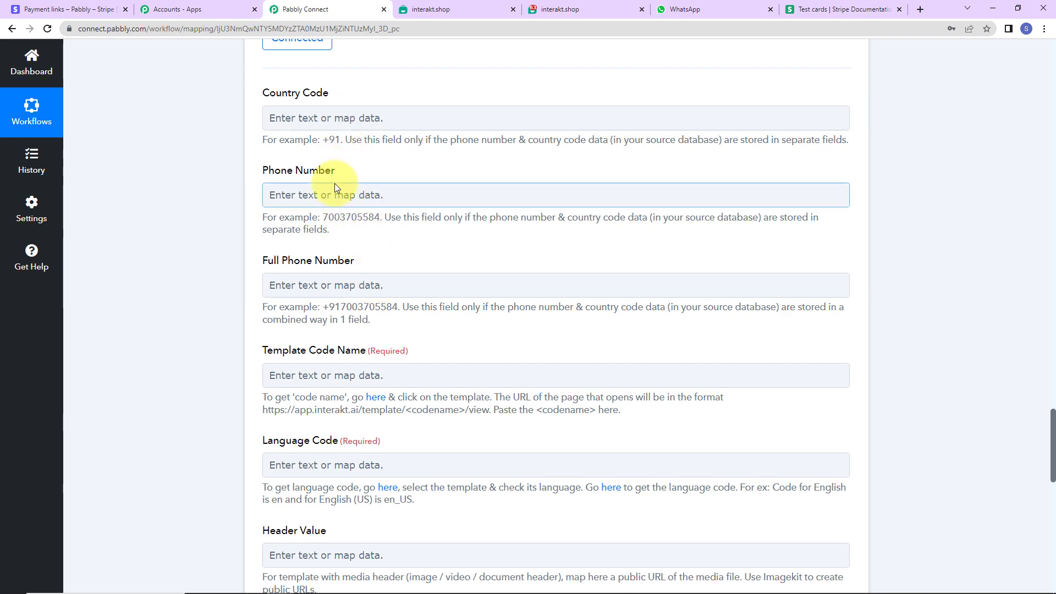
{"action": "scroll", "coordinate": [896, 290], "scroll_direction": "up", "scroll_amount": 10}
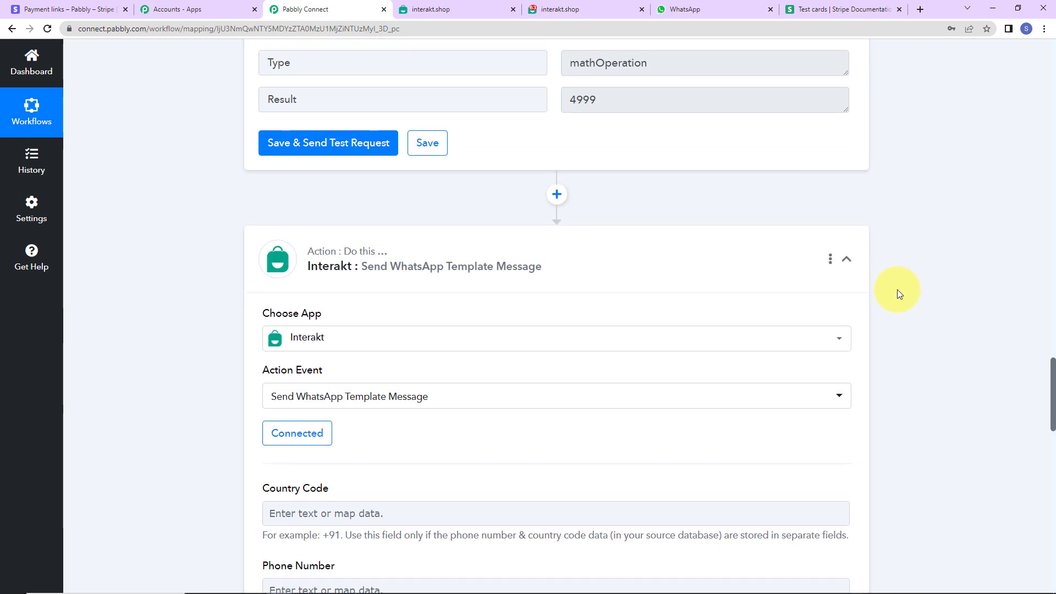
{"action": "scroll", "coordinate": [682, 253], "scroll_direction": "up", "scroll_amount": 10}
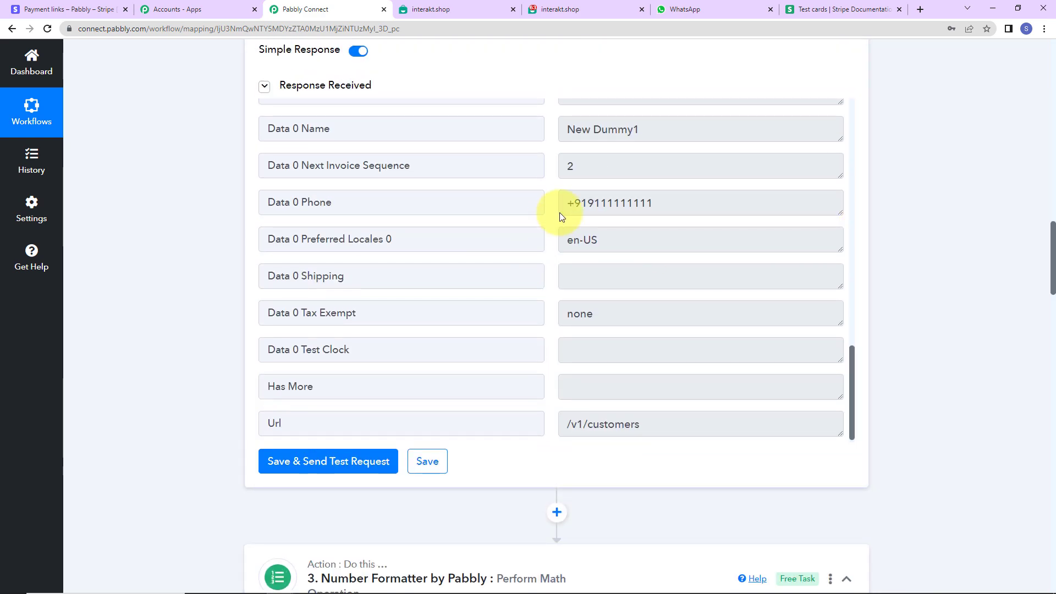
{"action": "left_click_drag", "start_coordinate": [560, 212], "coordinate": [916, 240]}
{"action": "left_click", "coordinate": [917, 250]}
{"action": "scroll", "coordinate": [919, 257], "scroll_direction": "down", "scroll_amount": 10}
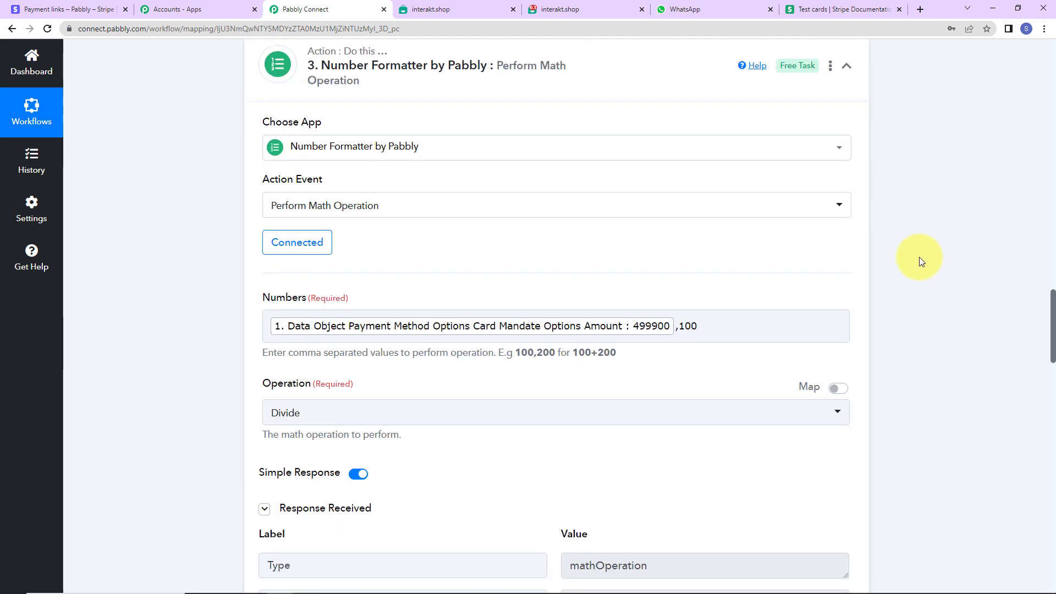
Map Interakt's Full Phone Number field to Data 0 Phone from the second Stripe step.
{"action": "scroll", "coordinate": [920, 256], "scroll_direction": "down", "scroll_amount": 15}
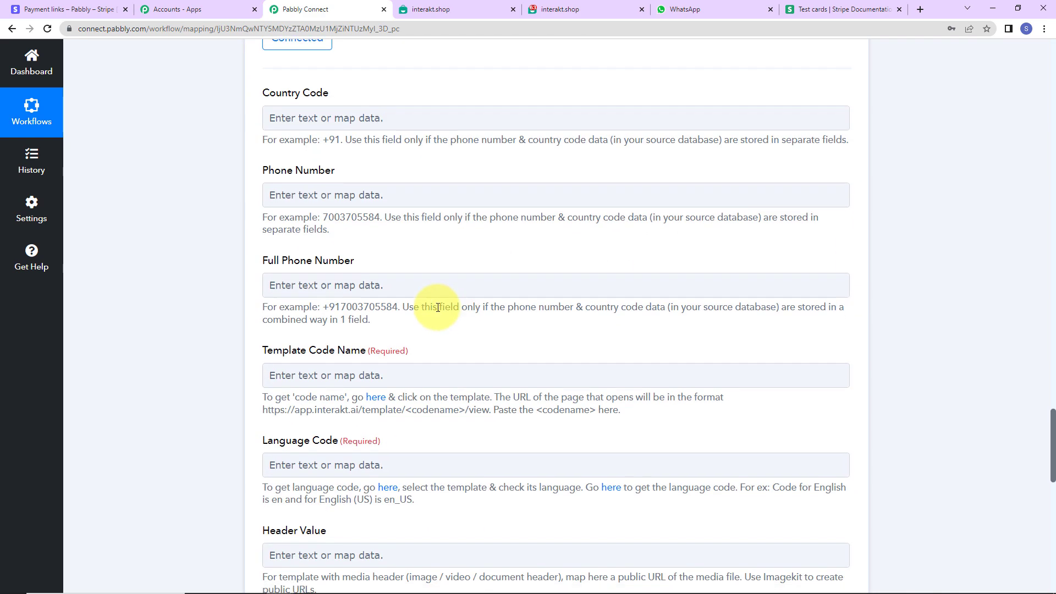
{"action": "left_click", "coordinate": [387, 295]}
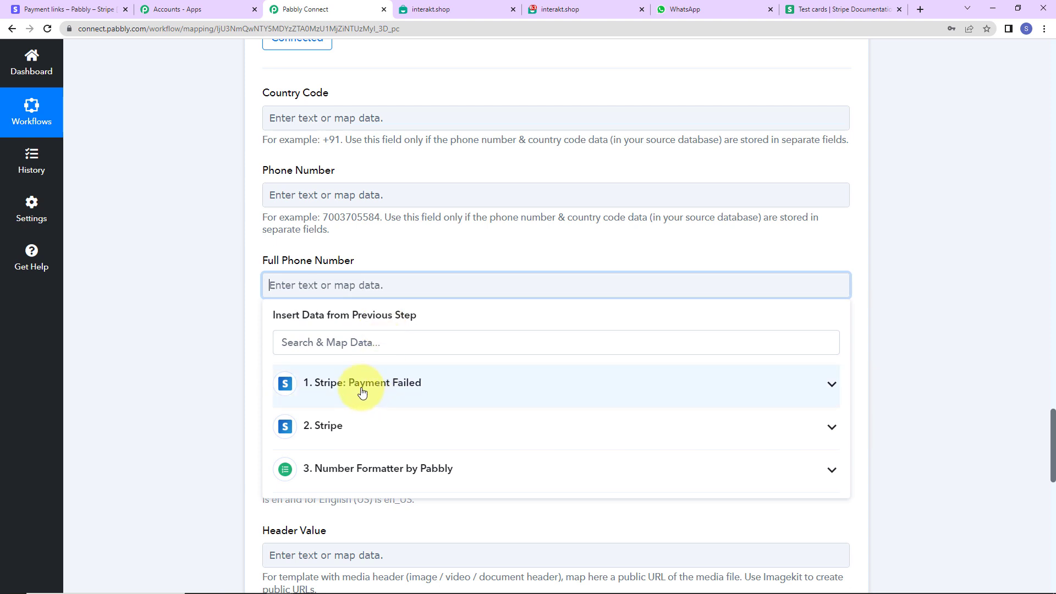
{"action": "left_click", "coordinate": [360, 423]}
{"action": "scroll", "coordinate": [431, 507], "scroll_direction": "down", "scroll_amount": 5}
{"action": "scroll", "coordinate": [455, 521], "scroll_direction": "down", "scroll_amount": 5}
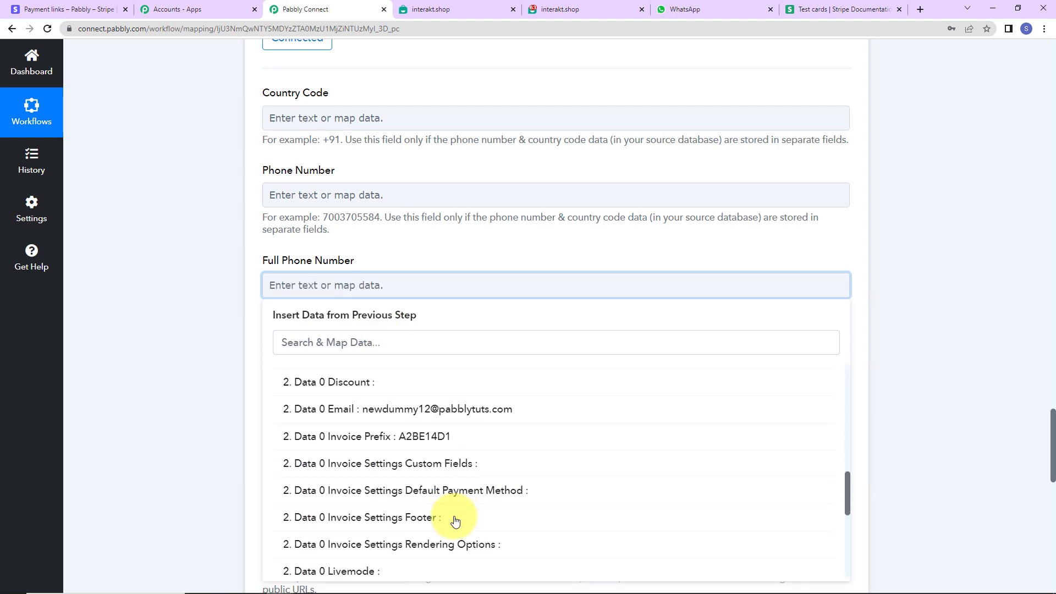
{"action": "left_click", "coordinate": [433, 460]}
{"action": "left_click", "coordinate": [240, 325]}
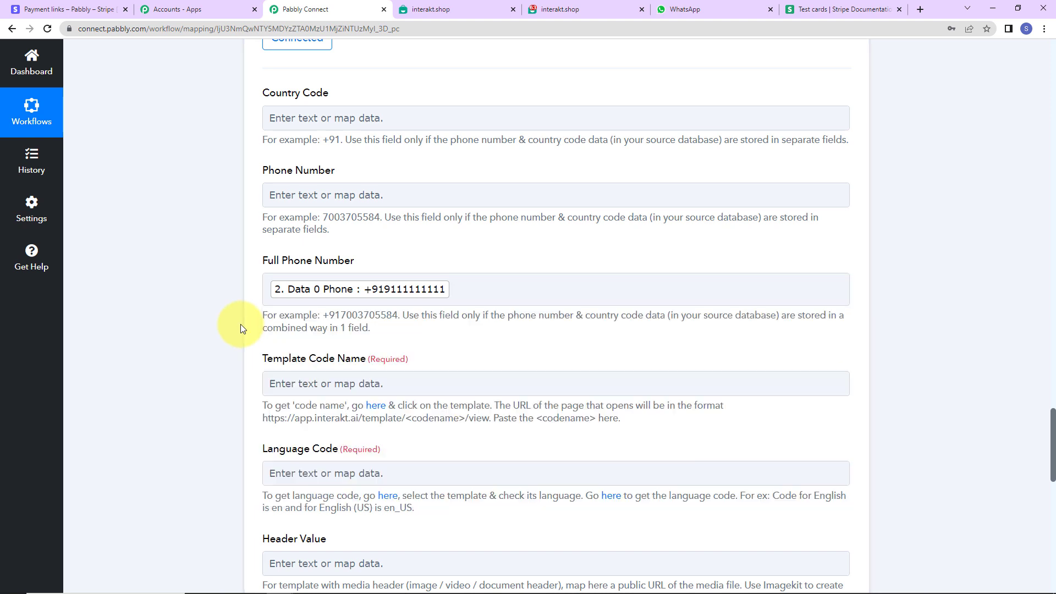
Open the Failed Payment Message template from Interakt's active WhatsApp templates and review its header, body, footer and buttons.
{"action": "scroll", "coordinate": [240, 324], "scroll_direction": "down", "scroll_amount": 2}
{"action": "left_click", "coordinate": [370, 244]}
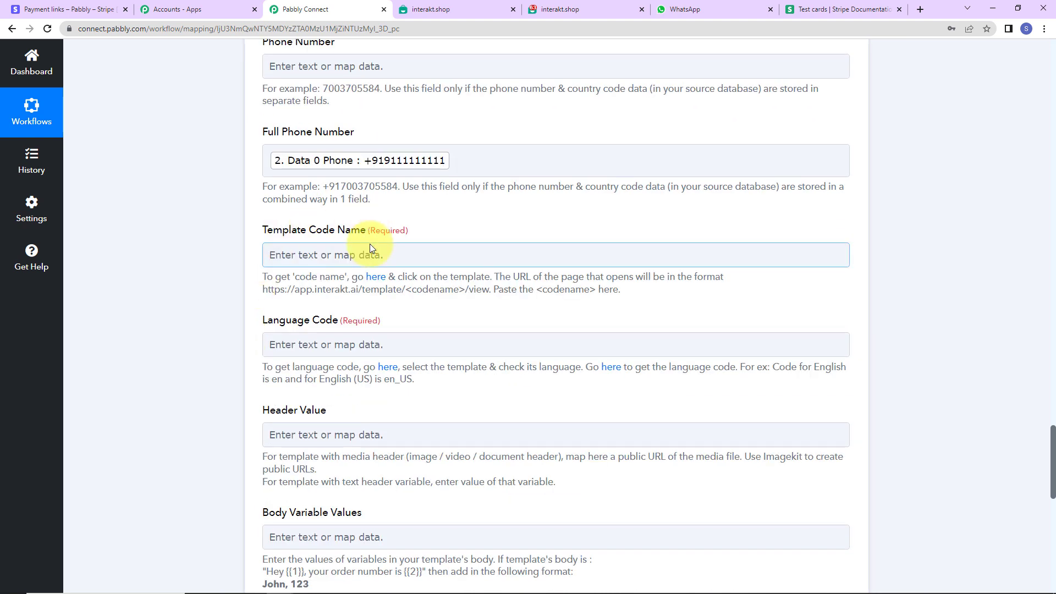
{"action": "left_click", "coordinate": [378, 281]}
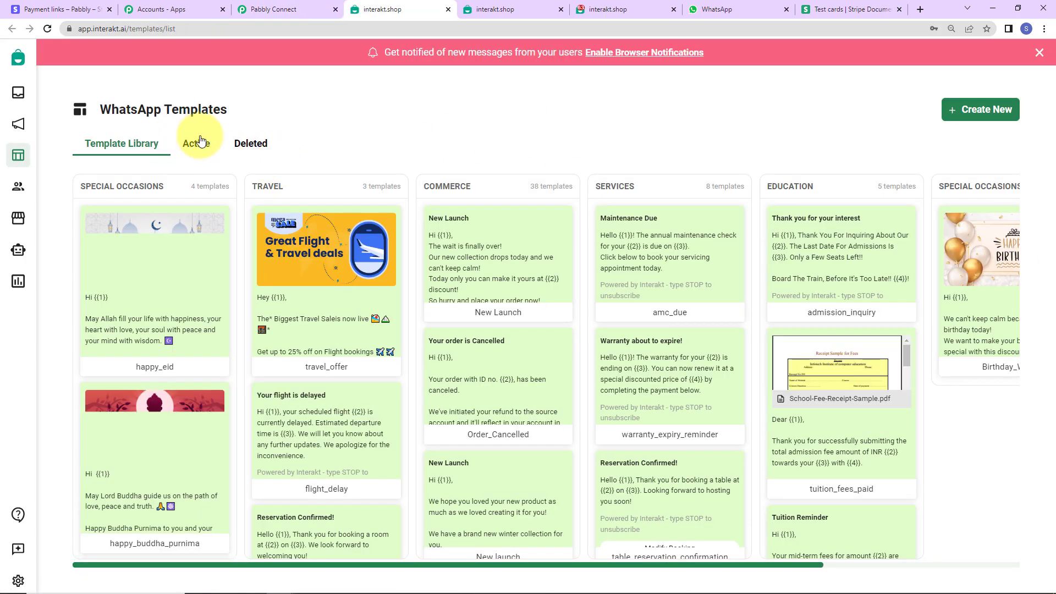
{"action": "left_click", "coordinate": [193, 146]}
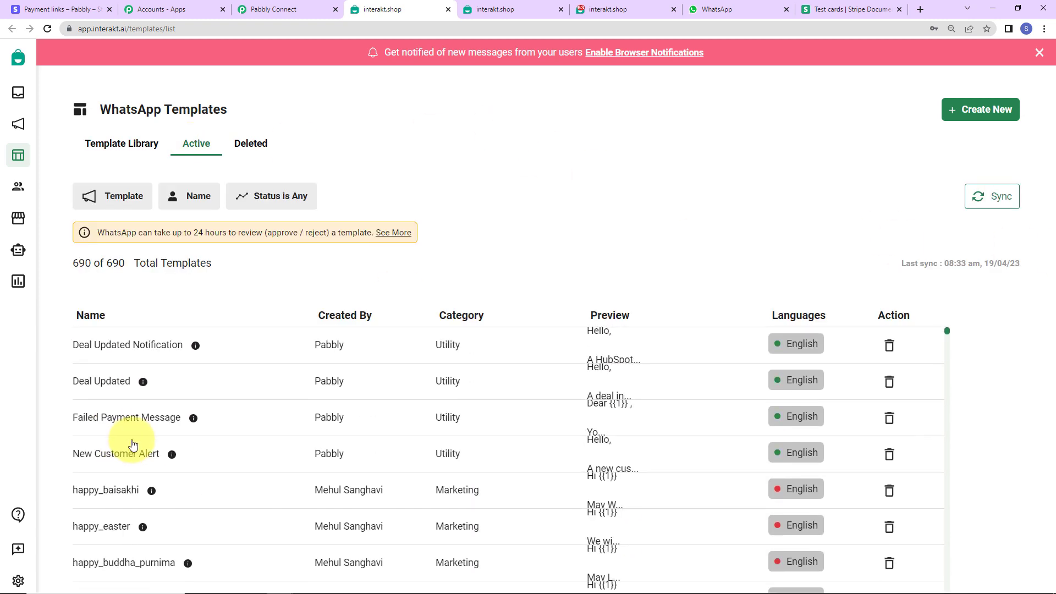
{"action": "left_click", "coordinate": [165, 421]}
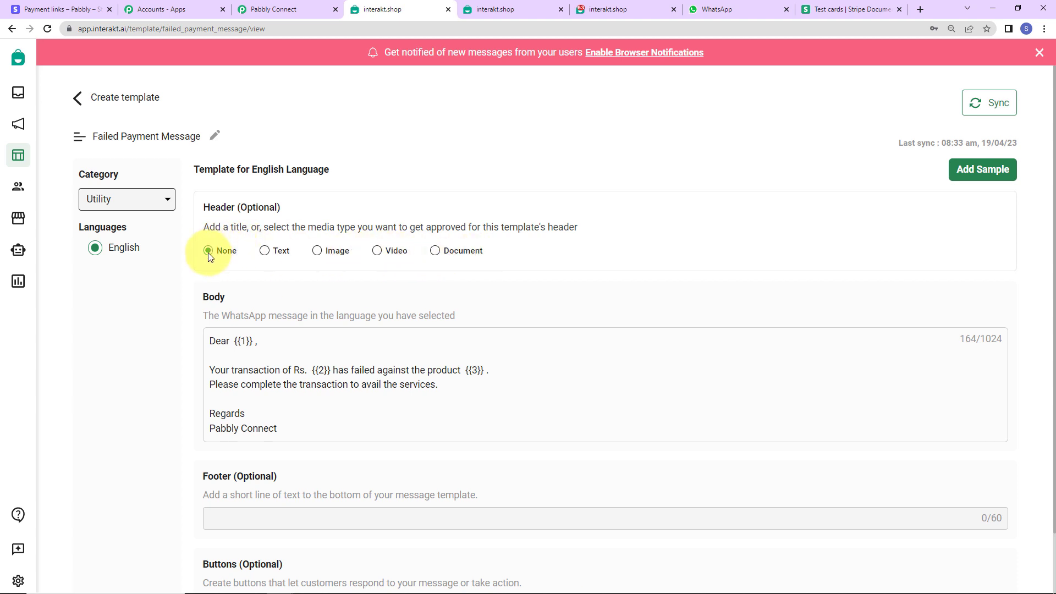
{"action": "scroll", "coordinate": [295, 326], "scroll_direction": "down", "scroll_amount": 2}
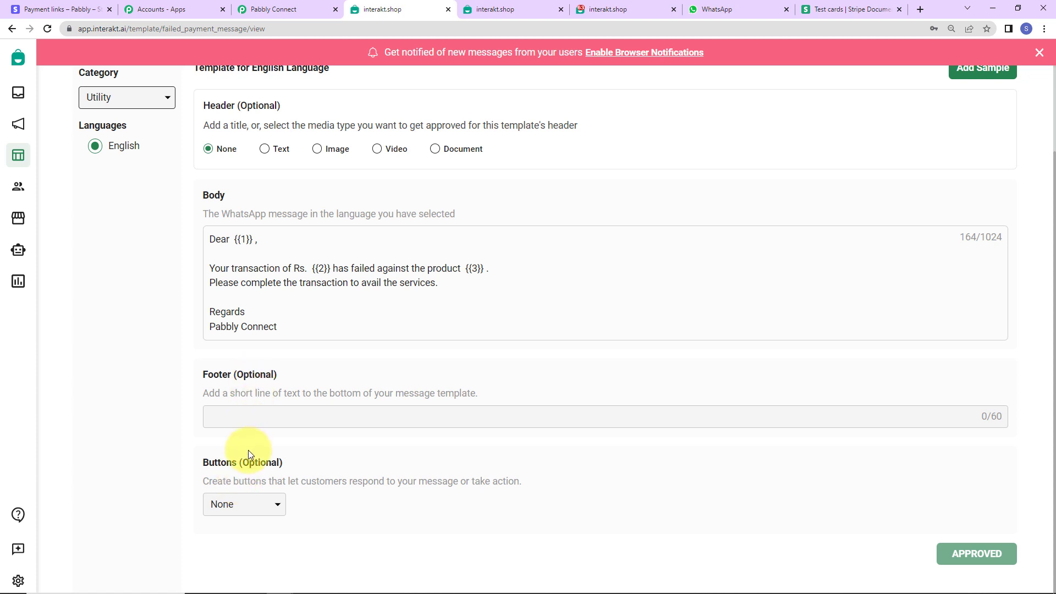
{"action": "scroll", "coordinate": [598, 390], "scroll_direction": "up", "scroll_amount": 2}
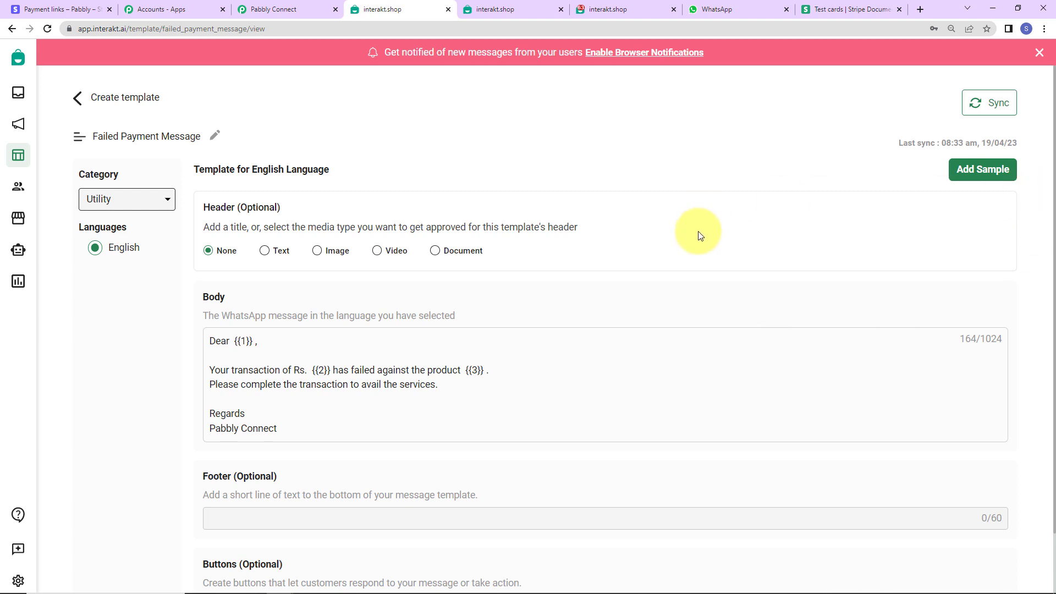
Copy the code name failed_payment_message from the template's URL and paste it into the Template Code Name field in Pabbly Connect.
{"action": "left_click", "coordinate": [214, 25]}
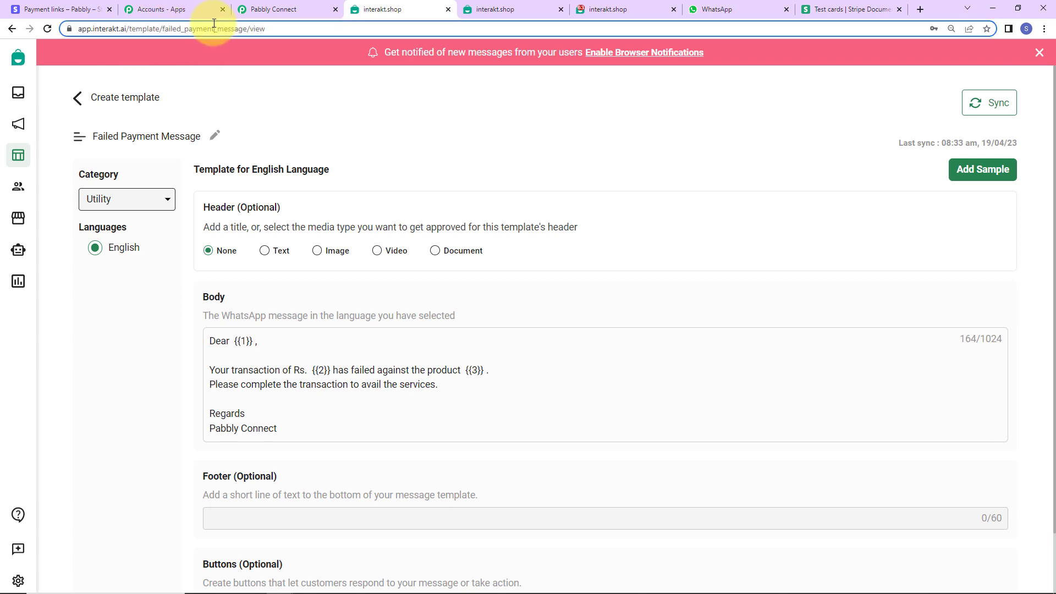
{"action": "double_click", "coordinate": [214, 25]}
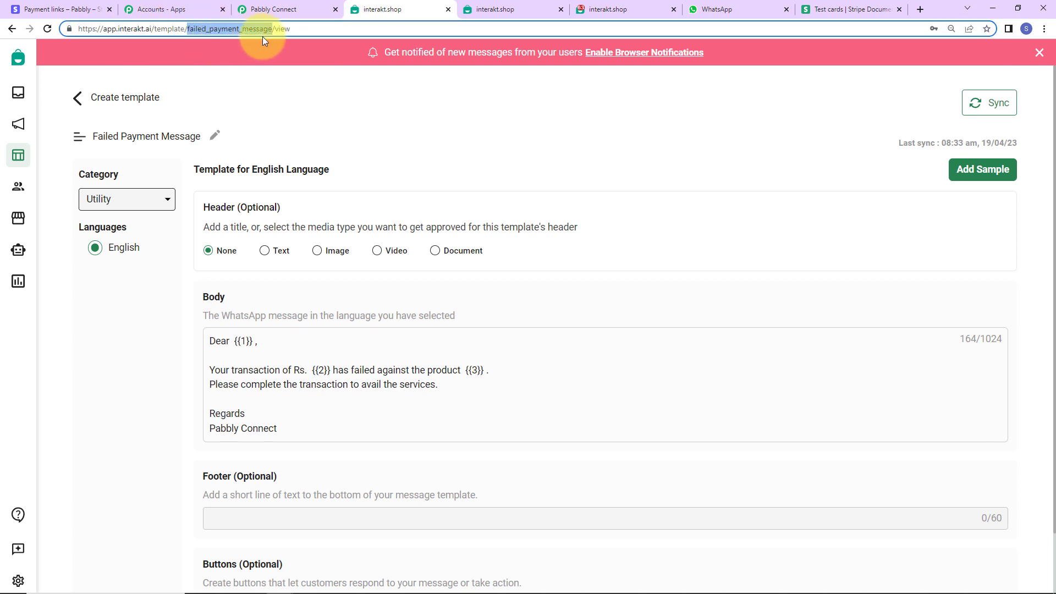
{"action": "right_click", "coordinate": [248, 29]}
{"action": "left_click", "coordinate": [275, 91]}
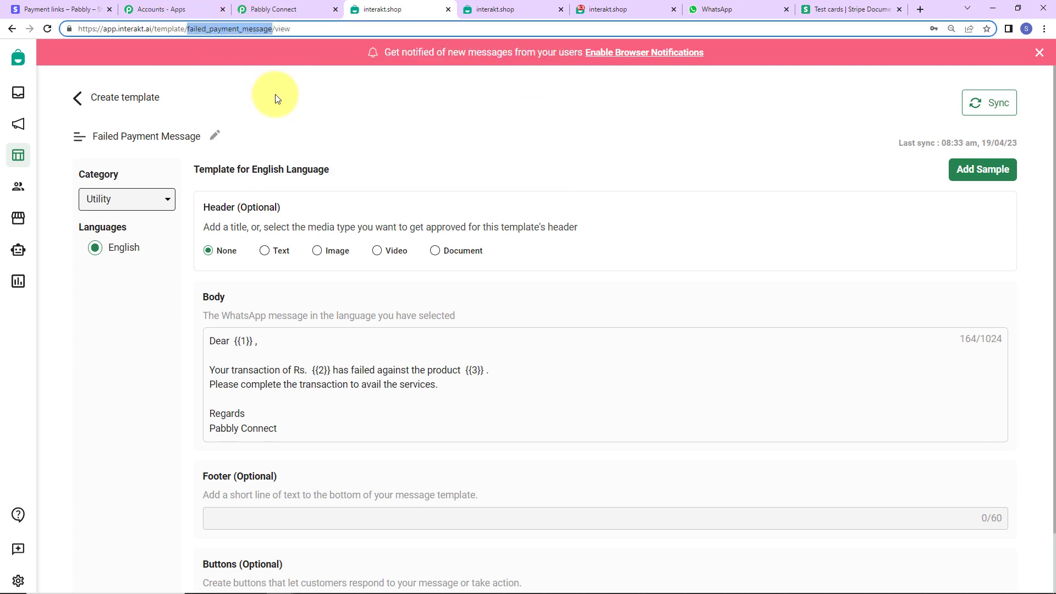
{"action": "left_click", "coordinate": [265, 8]}
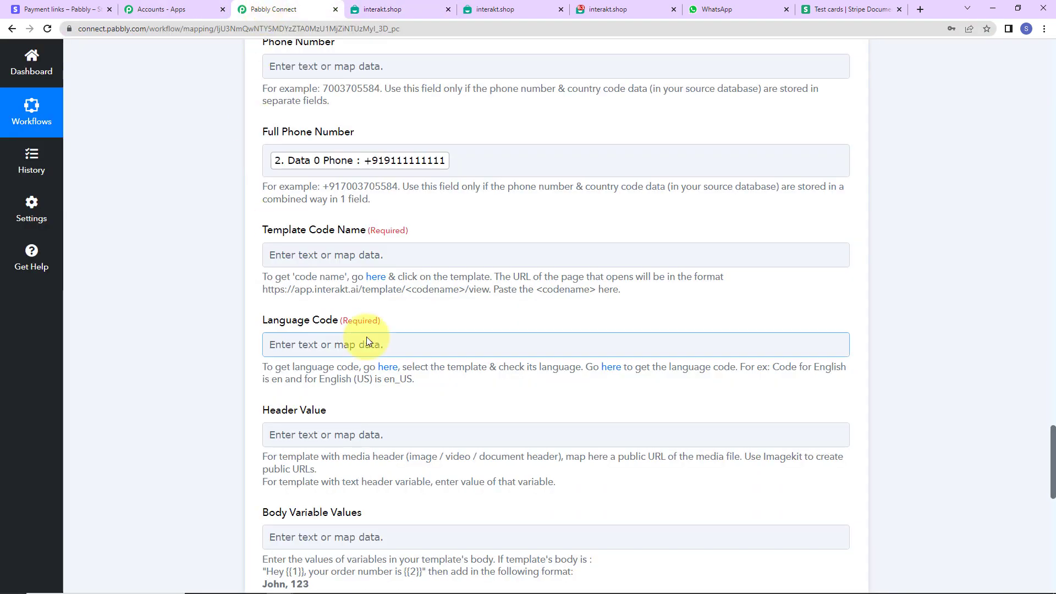
{"action": "left_click", "coordinate": [311, 254]}
{"action": "key", "text": "ctrl+v"}
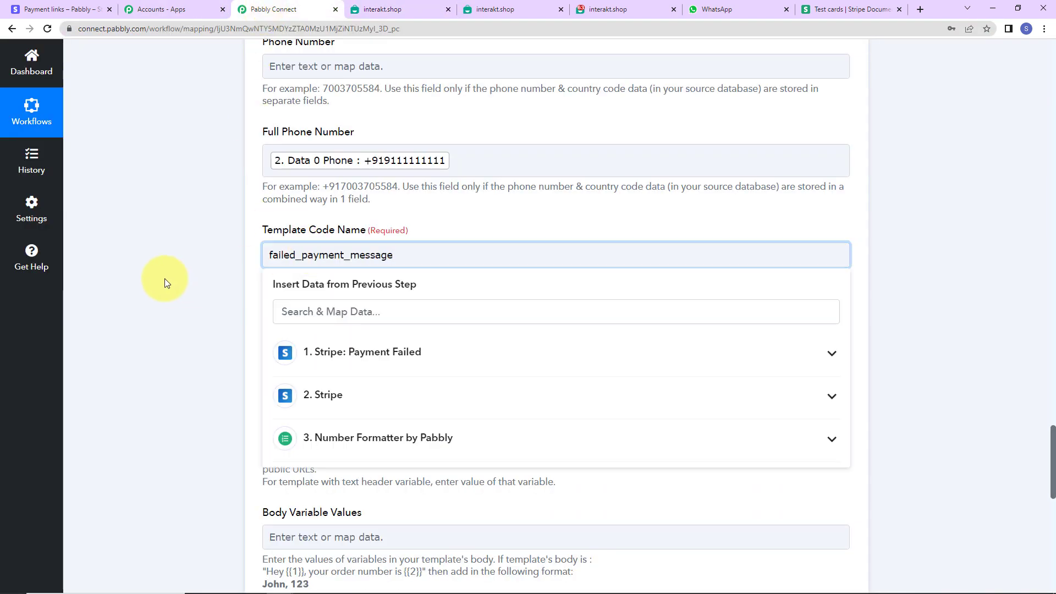
Set the Interakt template's Language Code to en.
{"action": "left_click", "coordinate": [164, 279]}
{"action": "scroll", "coordinate": [179, 309], "scroll_direction": "down", "scroll_amount": 2}
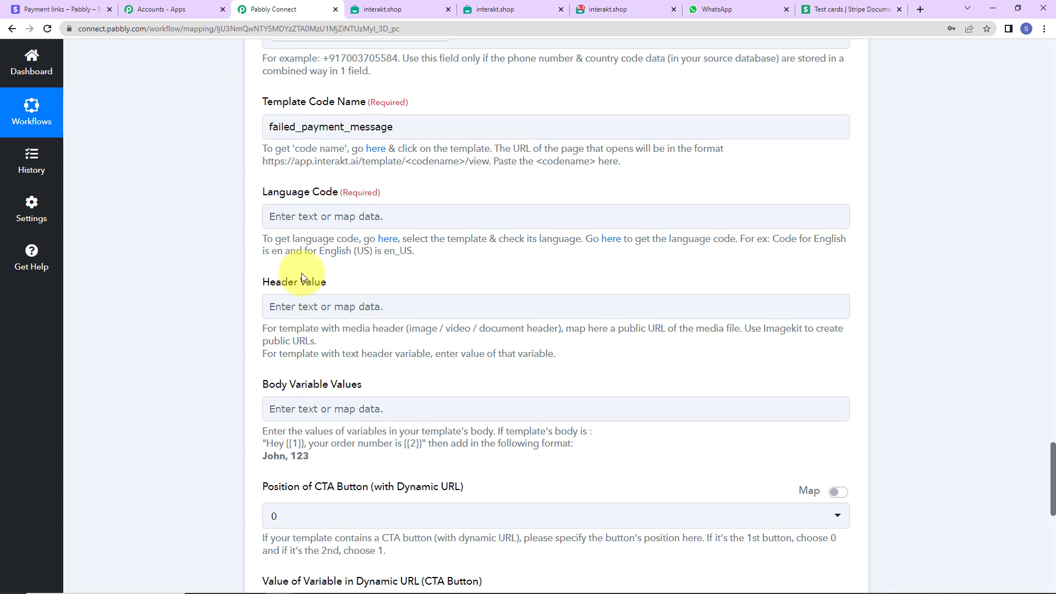
{"action": "left_click", "coordinate": [316, 222]}
{"action": "type", "text": "e"}
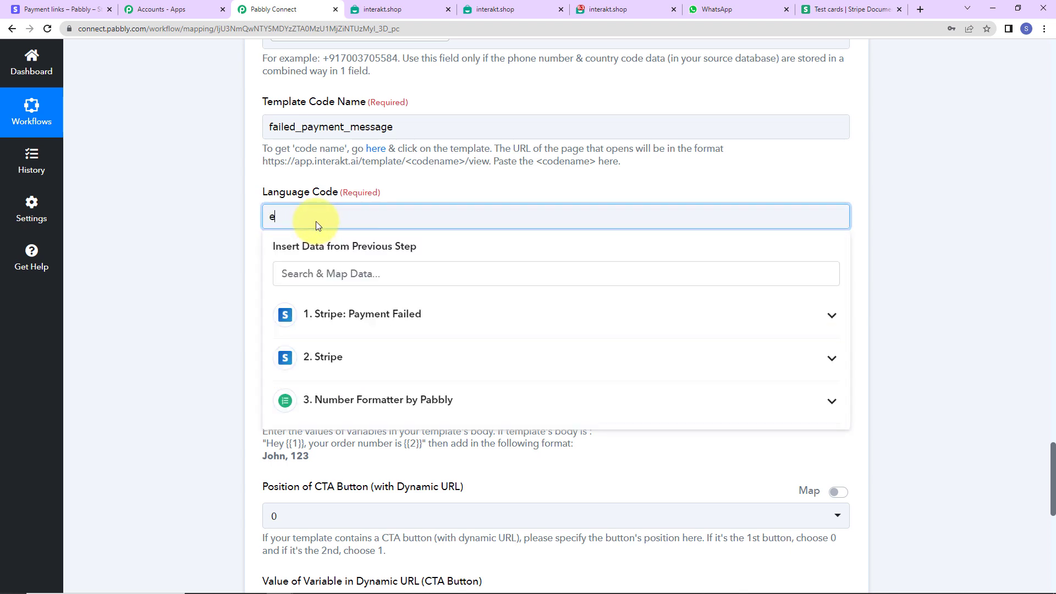
{"action": "type", "text": "n"}
{"action": "left_click", "coordinate": [237, 218]}
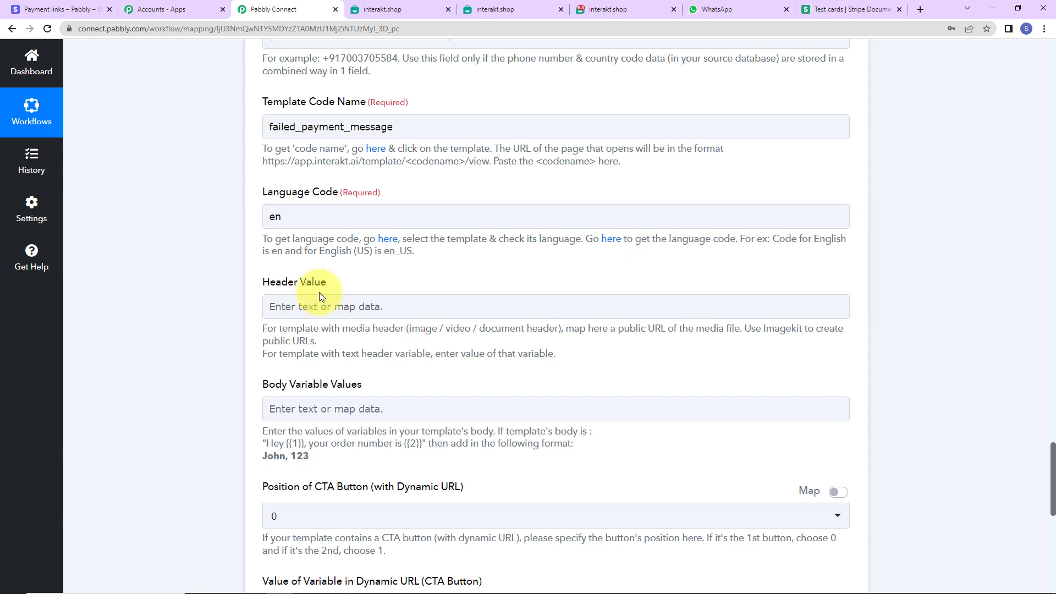
Map the customer's name, Data 0 Name from the second Stripe step, as the first value in Body Variable Values.
{"action": "scroll", "coordinate": [321, 295], "scroll_direction": "down", "scroll_amount": 2}
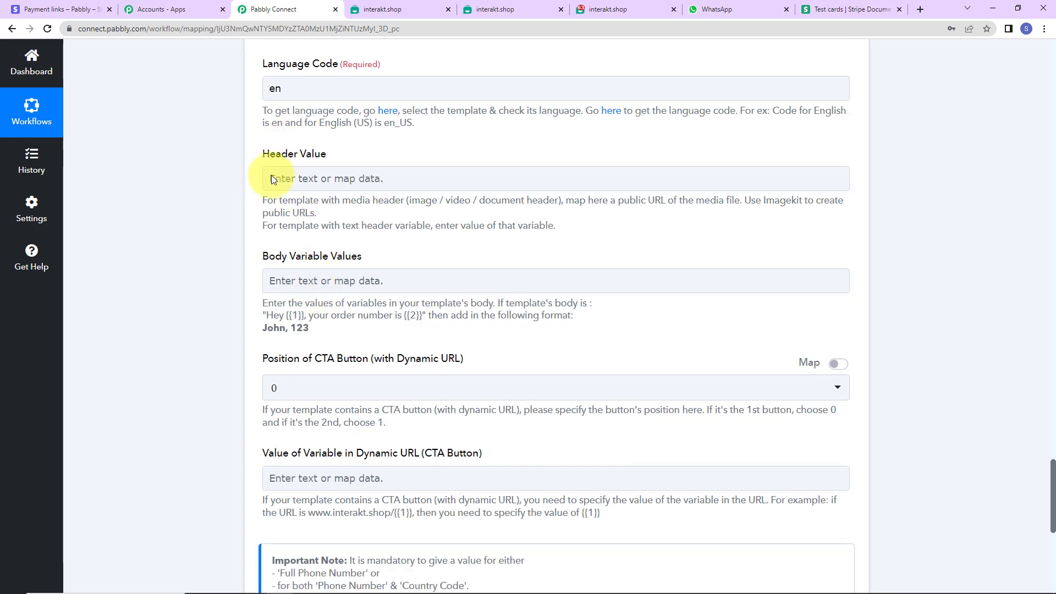
{"action": "scroll", "coordinate": [517, 206], "scroll_direction": "down", "scroll_amount": 2}
{"action": "scroll", "coordinate": [510, 214], "scroll_direction": "up", "scroll_amount": 2}
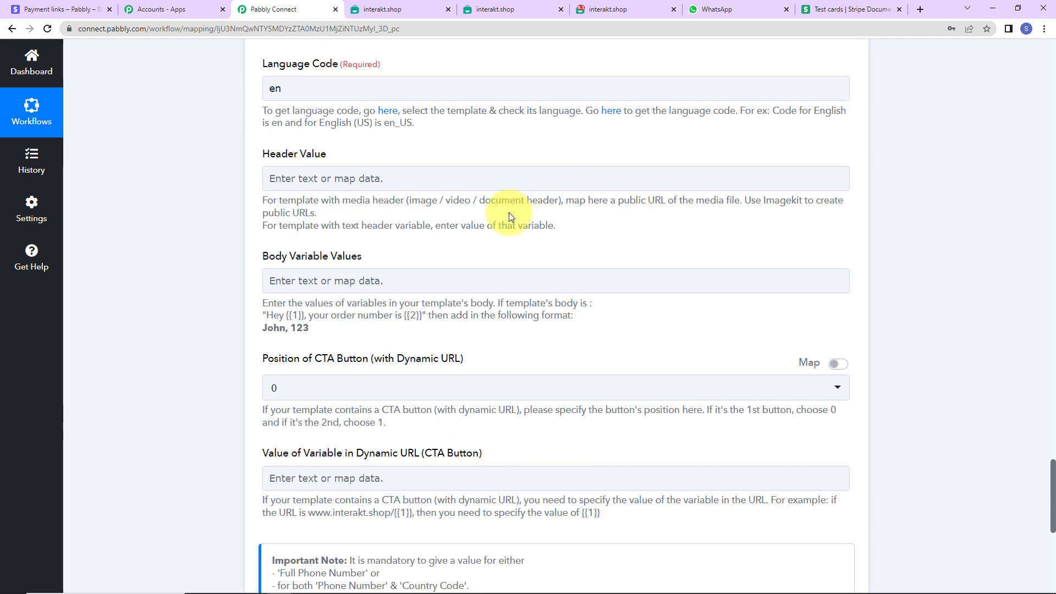
{"action": "left_click", "coordinate": [284, 279]}
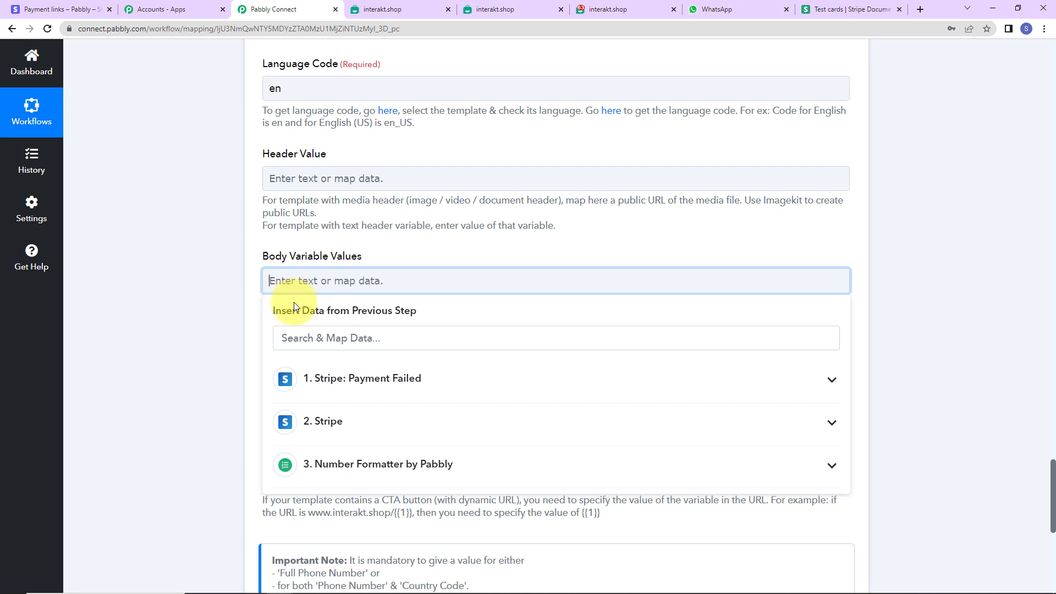
{"action": "left_click", "coordinate": [329, 422]}
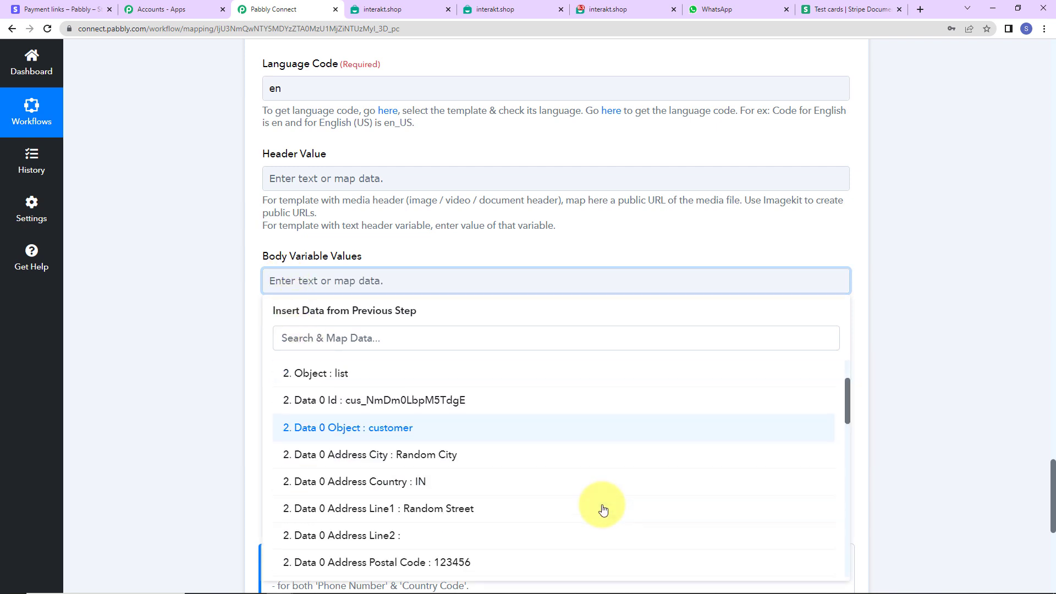
{"action": "scroll", "coordinate": [603, 510], "scroll_direction": "down", "scroll_amount": 5}
{"action": "type", "text": "name"}
{"action": "left_click", "coordinate": [377, 348]}
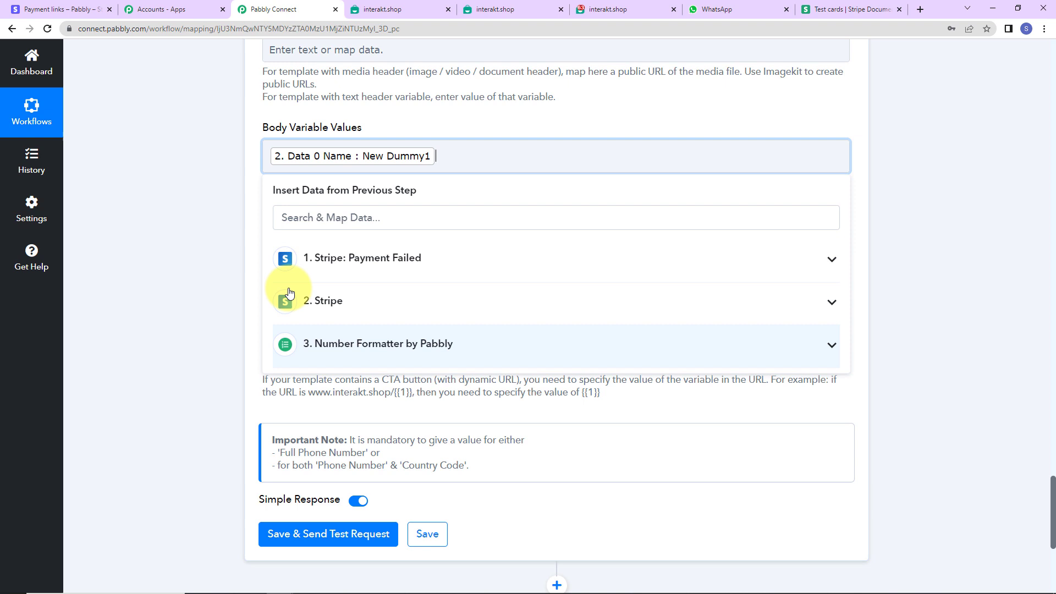
{"action": "left_click", "coordinate": [219, 205]}
Append a comma and the Number Formatter step's Result as the second value in Body Variable Values.
{"action": "left_click", "coordinate": [439, 156]}
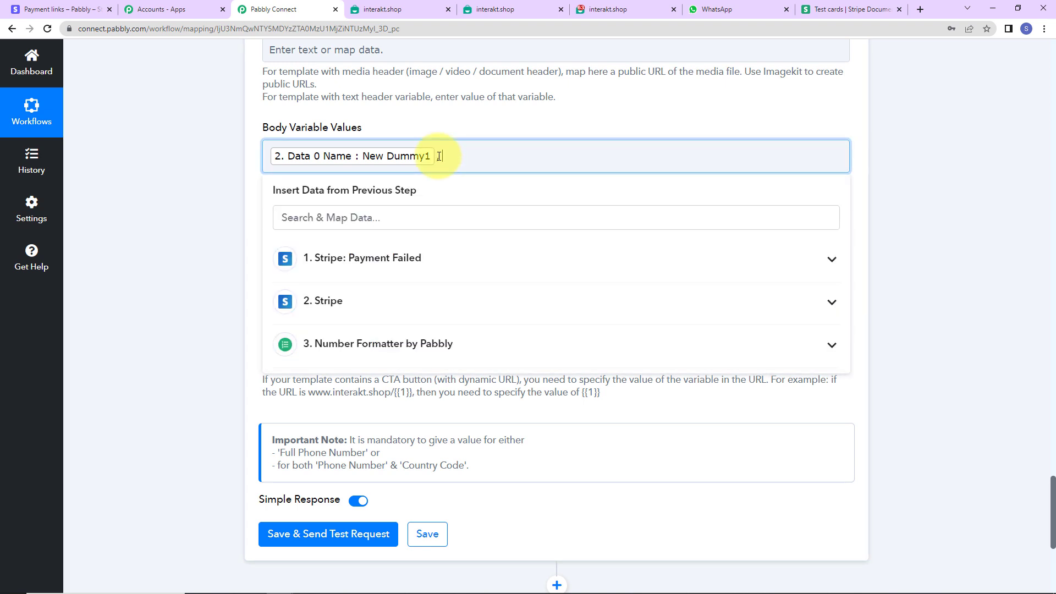
{"action": "type", "text": ","}
{"action": "left_click", "coordinate": [377, 344]}
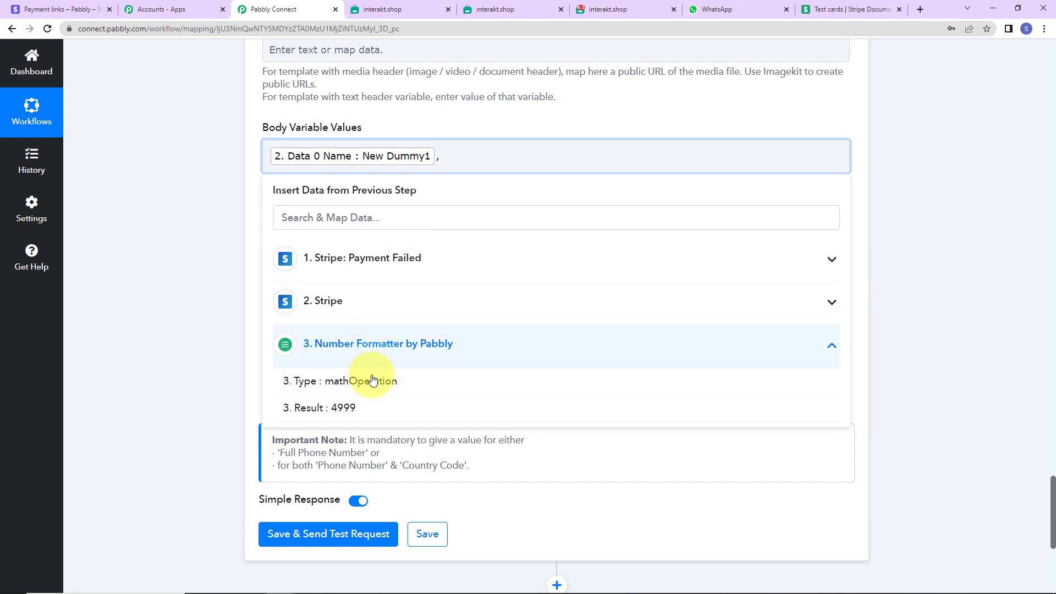
{"action": "left_click", "coordinate": [378, 407]}
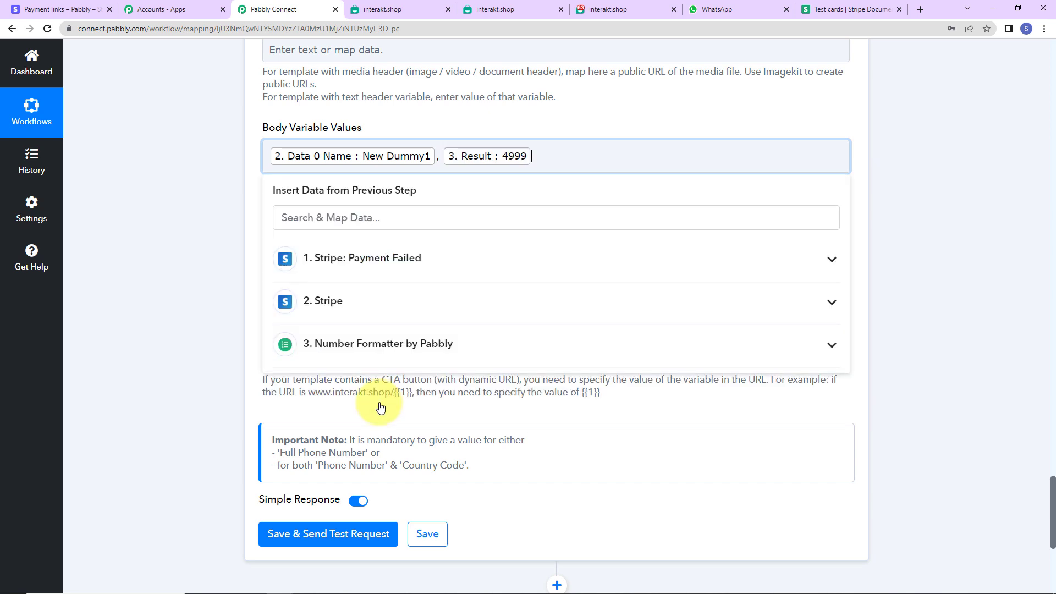
Append a comma and the PHP Course for Beginners (8 Weeks) description from Stripe: Payment Failed as the third body variable value.
{"action": "type", "text": ","}
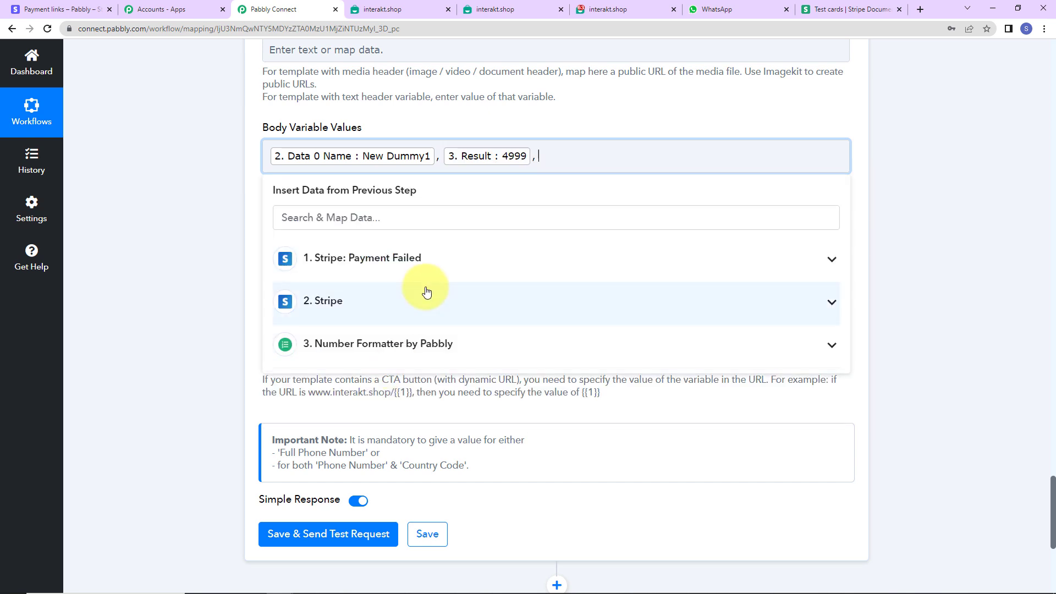
{"action": "left_click", "coordinate": [399, 257]}
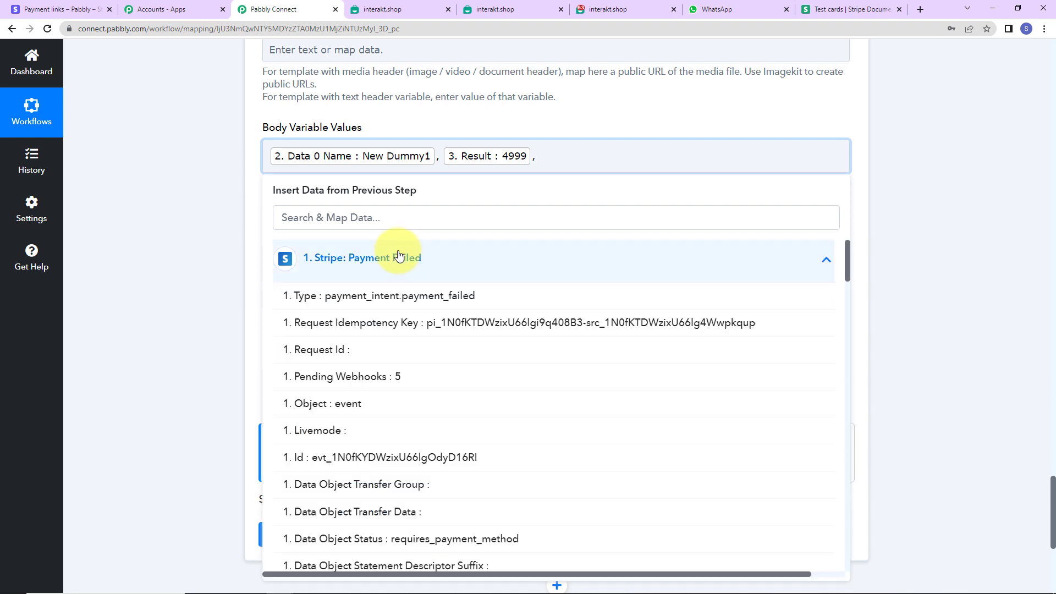
{"action": "left_click", "coordinate": [432, 219]}
{"action": "type", "text": "php"}
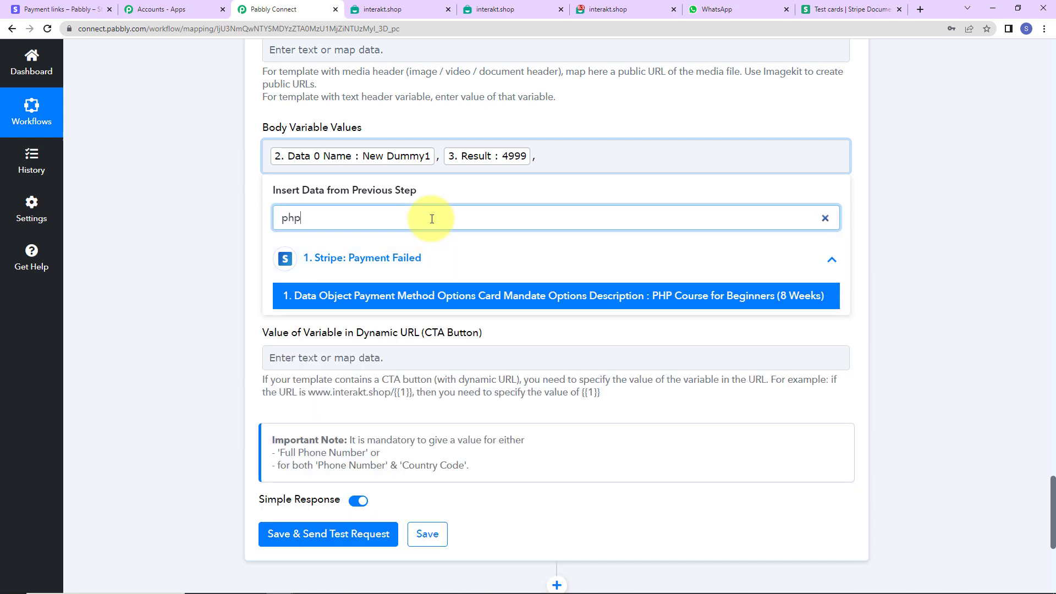
{"action": "left_click", "coordinate": [527, 297]}
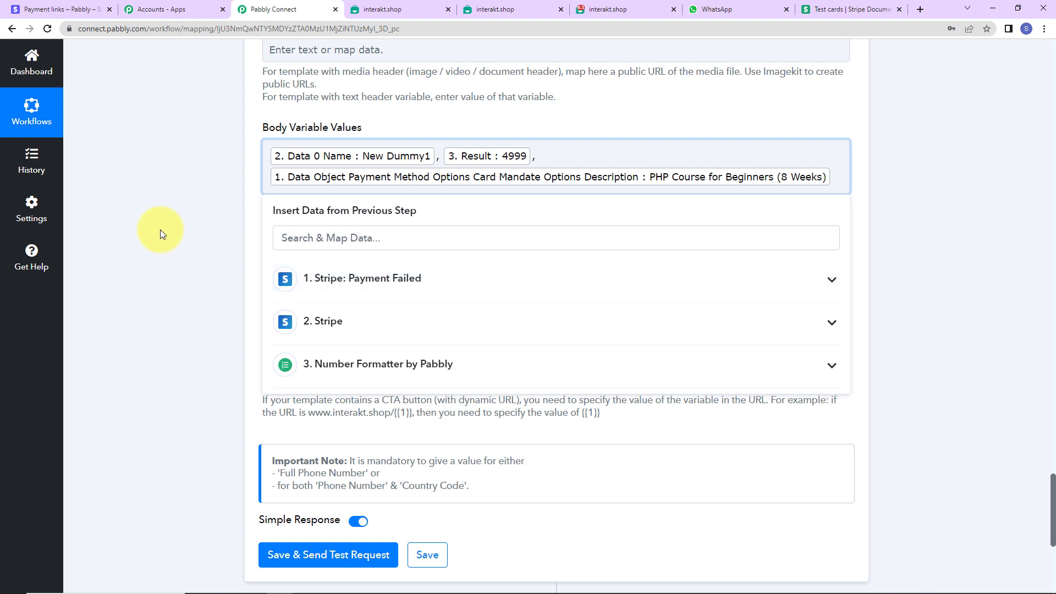
{"action": "left_click", "coordinate": [160, 234]}
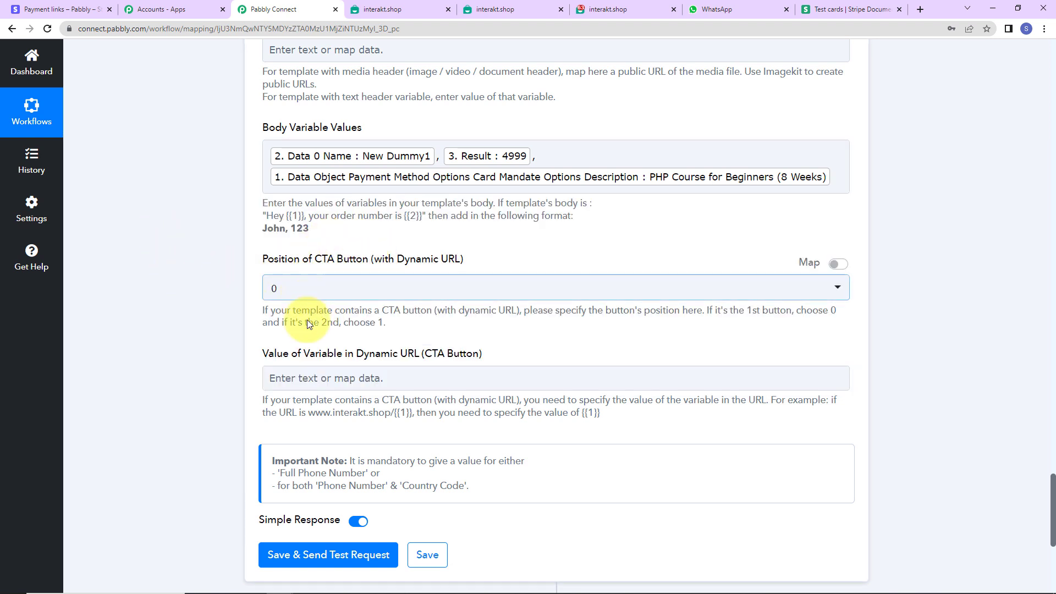
Leave the CTA button's dynamic URL value empty, save the Interakt step and send a test request.
{"action": "left_click", "coordinate": [339, 377]}
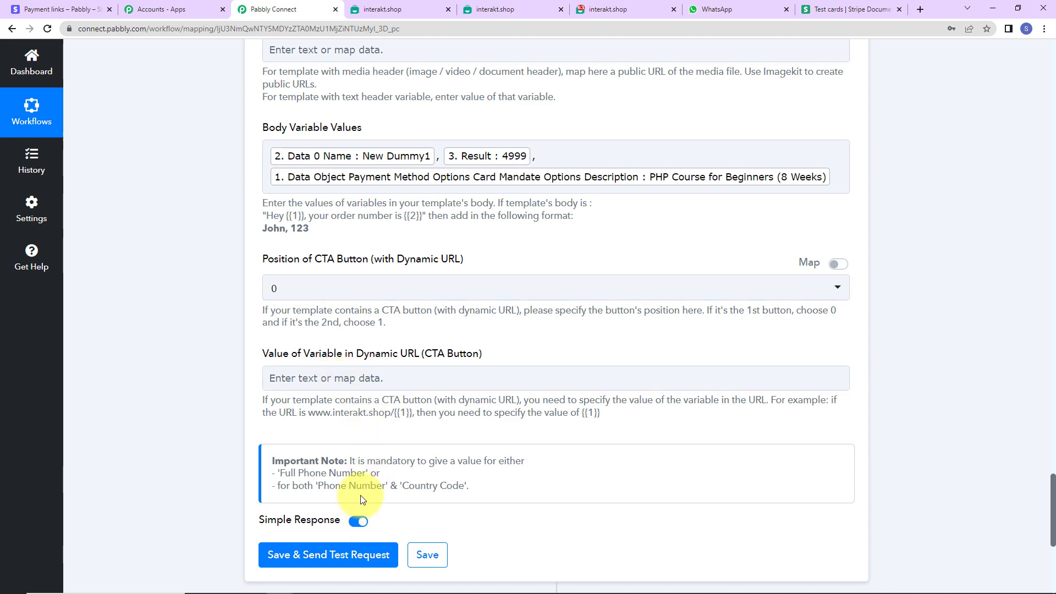
{"action": "scroll", "coordinate": [330, 434], "scroll_direction": "down", "scroll_amount": 3}
{"action": "left_click", "coordinate": [299, 430]}
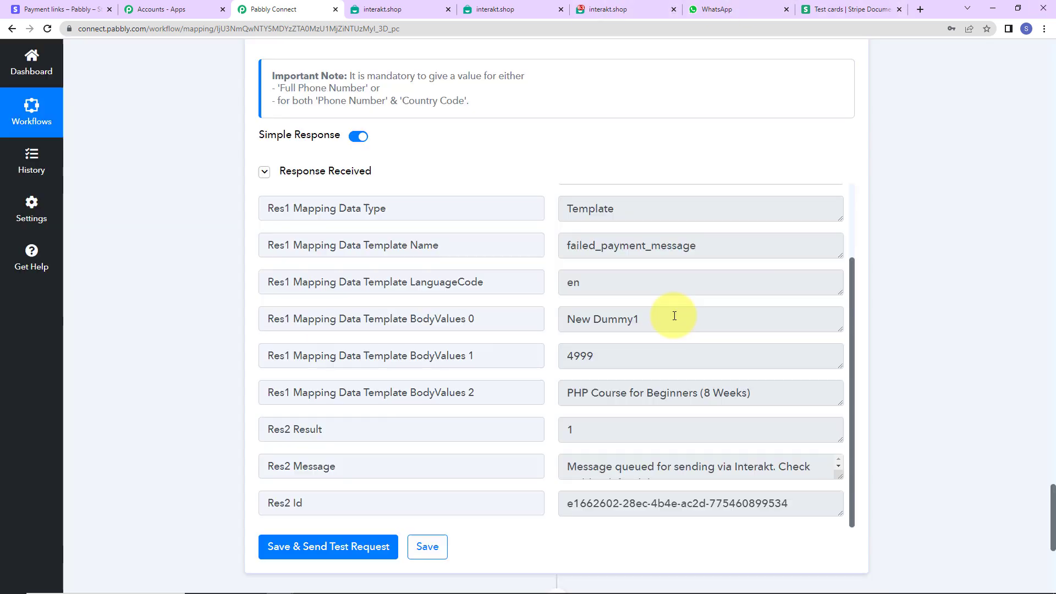
Review the Interakt test response and open the newly received message in WhatsApp to check its text.
{"action": "scroll", "coordinate": [680, 328], "scroll_direction": "up", "scroll_amount": 2}
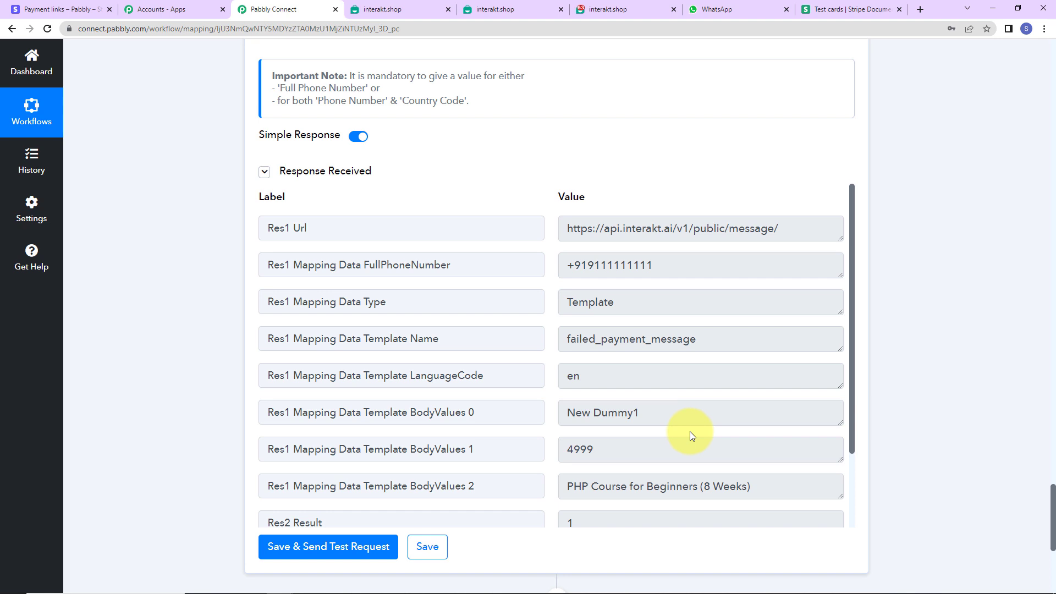
{"action": "left_click", "coordinate": [734, 9]}
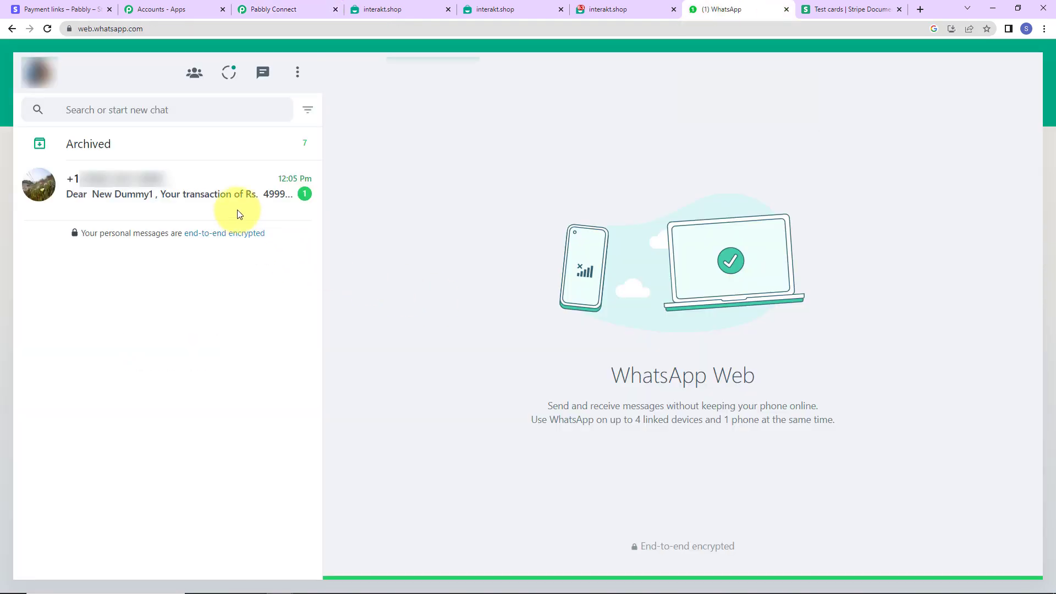
{"action": "left_click", "coordinate": [184, 195]}
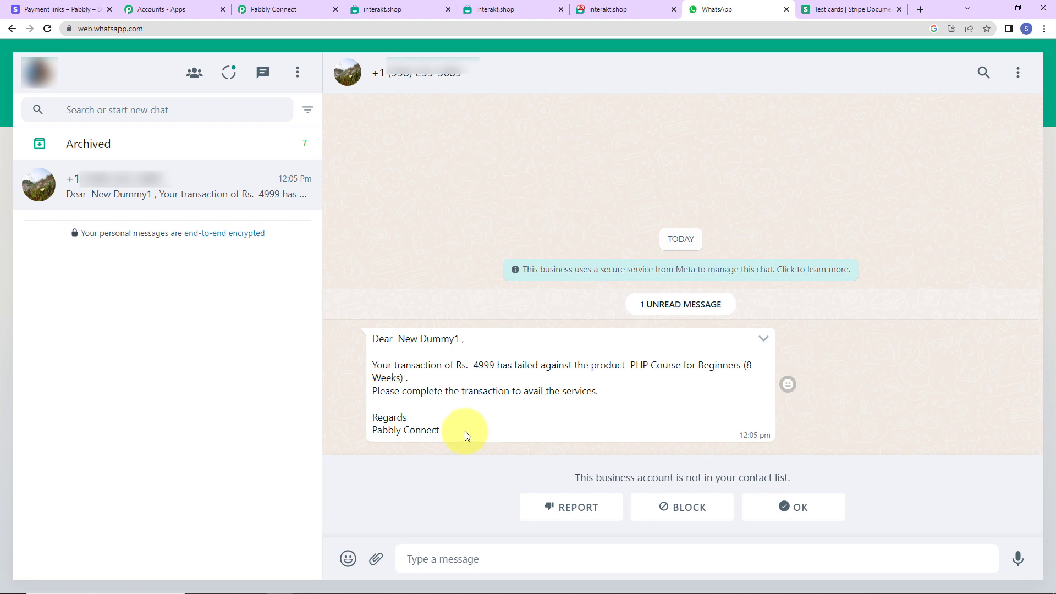
Copy the newest PHP Course for Beginners (8 Weeks) payment link in Stripe and open it in an incognito window.
{"action": "left_click", "coordinate": [57, 9]}
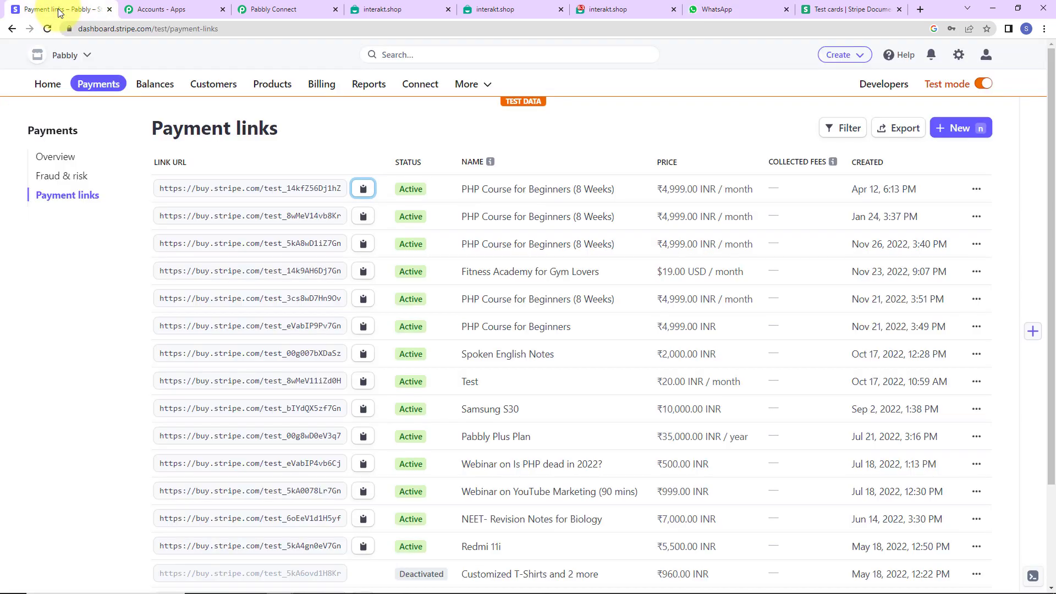
{"action": "left_click", "coordinate": [363, 189]}
{"action": "left_click", "coordinate": [1044, 29]}
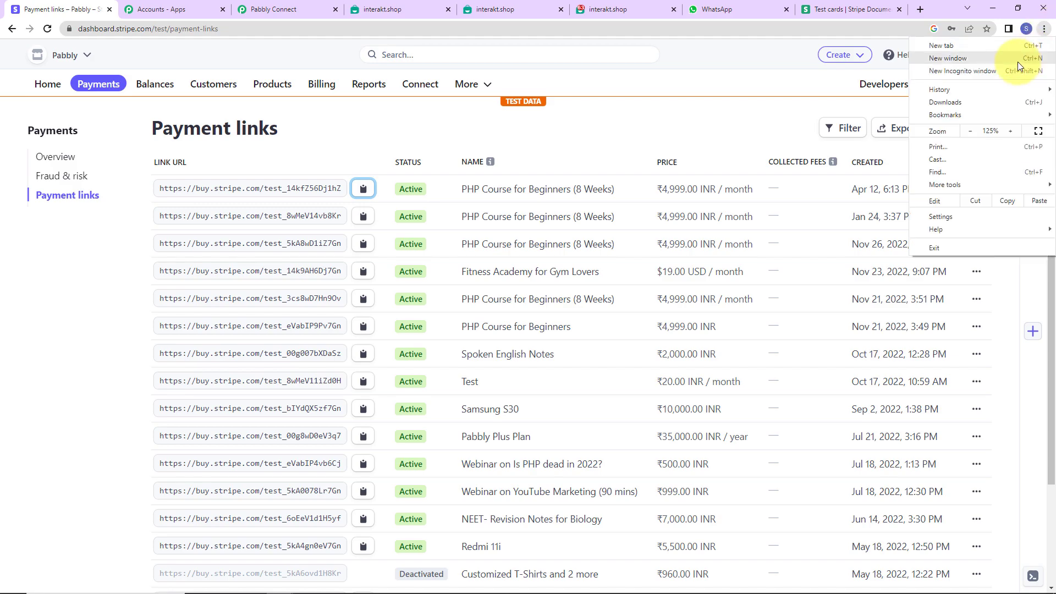
{"action": "left_click", "coordinate": [970, 69]}
{"action": "key", "text": "ctrl+v"}
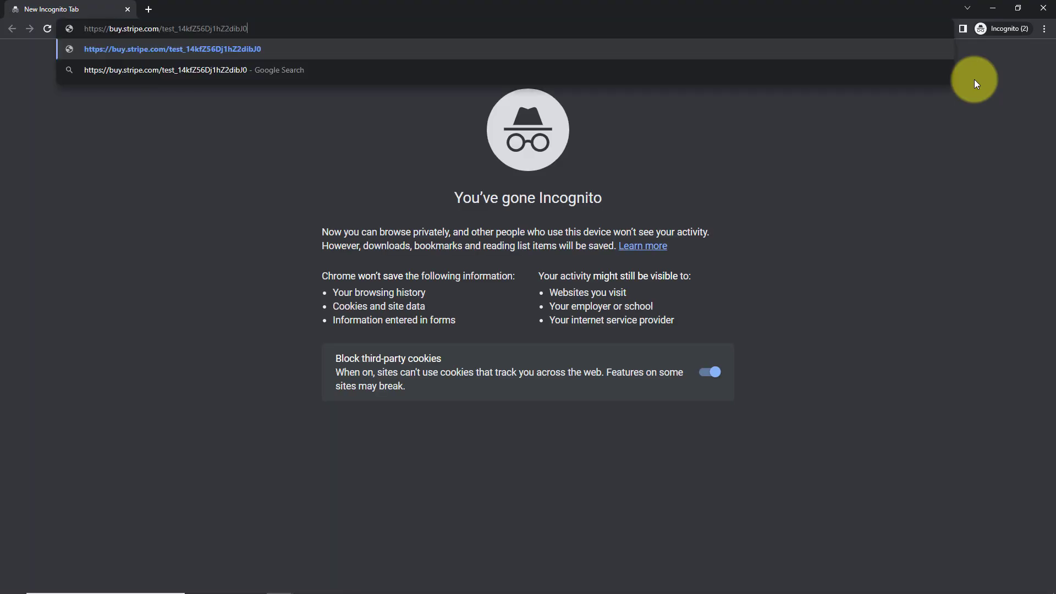
{"action": "key", "text": "Return"}
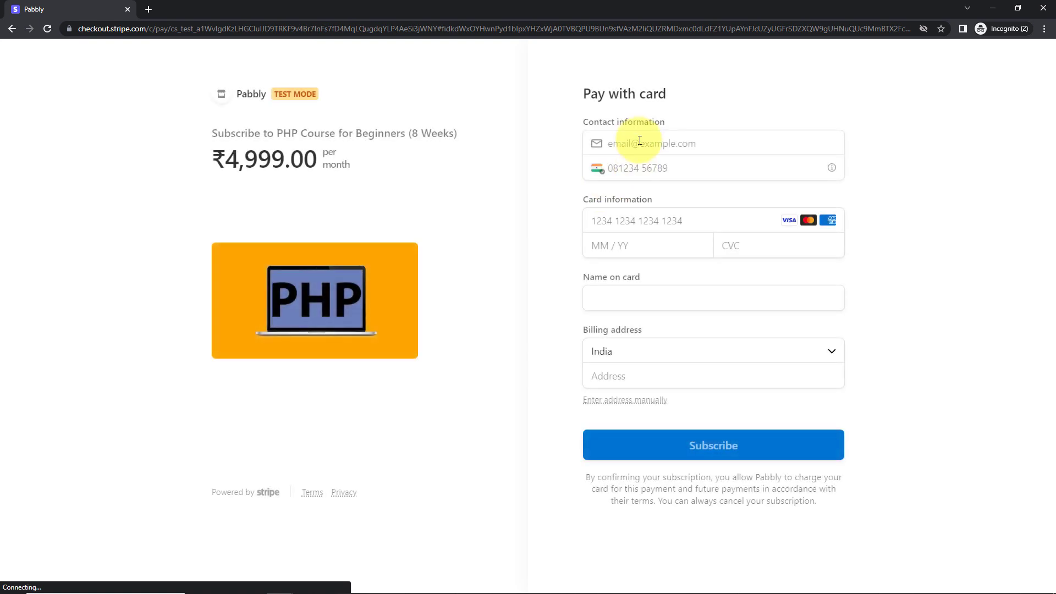
Fill in the customer's e-mail and phone number, without its leading zero, on the checkout form.
{"action": "left_click", "coordinate": [640, 141]}
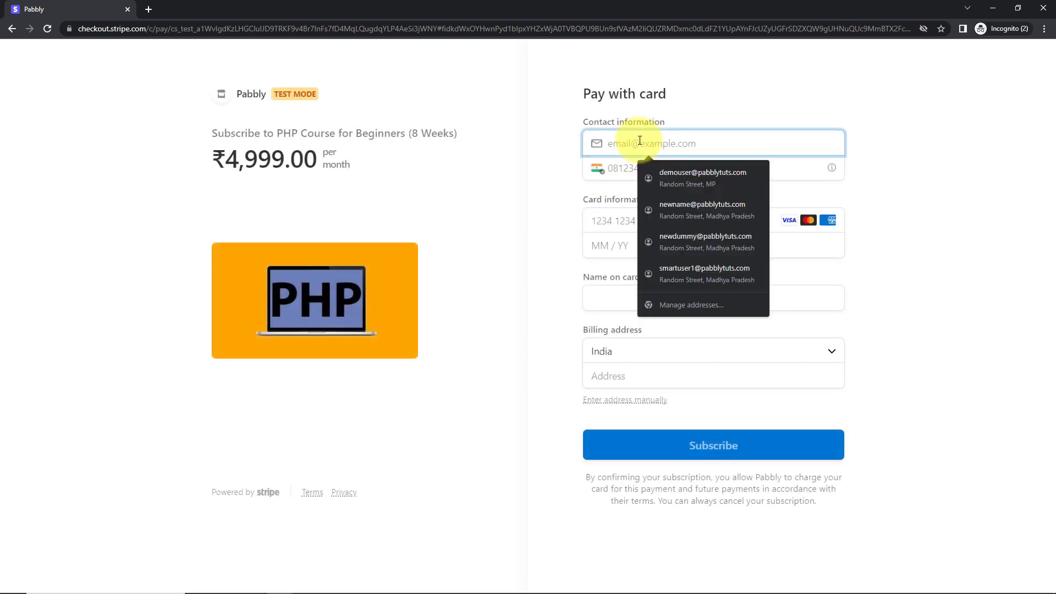
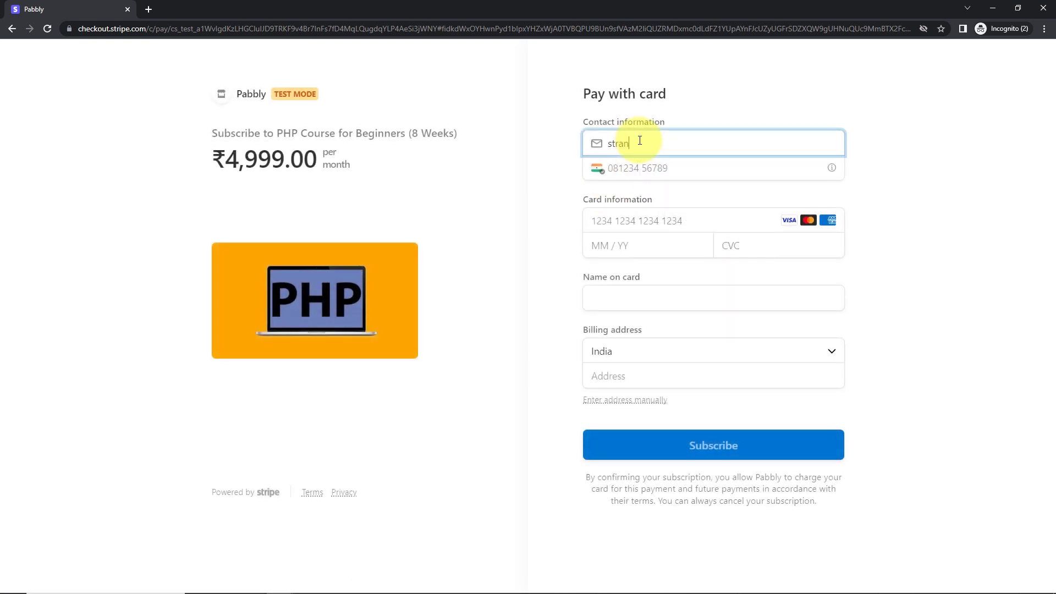
{"action": "left_click", "coordinate": [640, 167]}
{"action": "type", "text": "091111111111"}
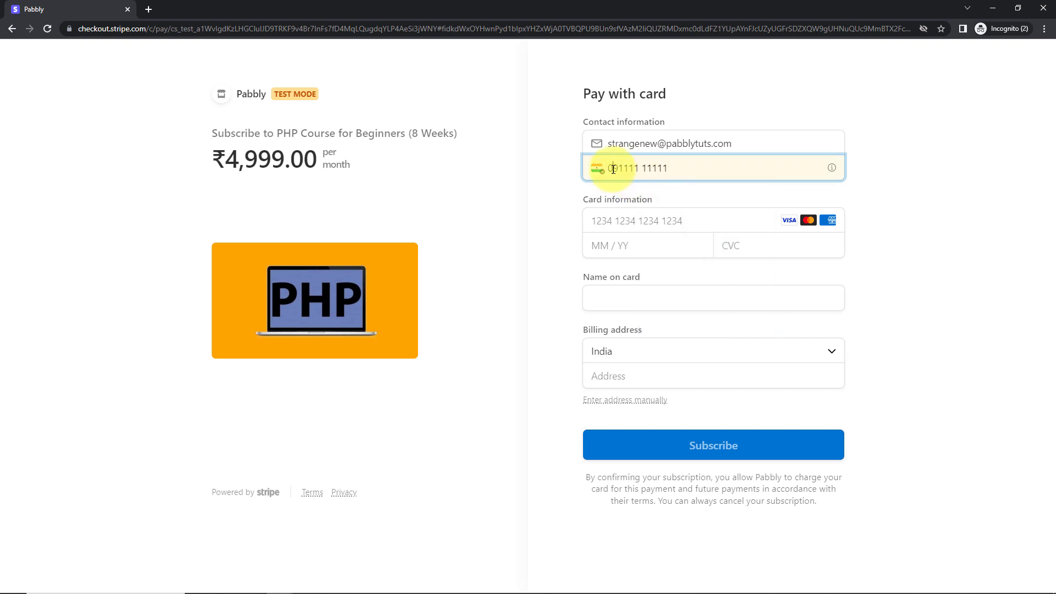
{"action": "key", "text": "BackSpace"}
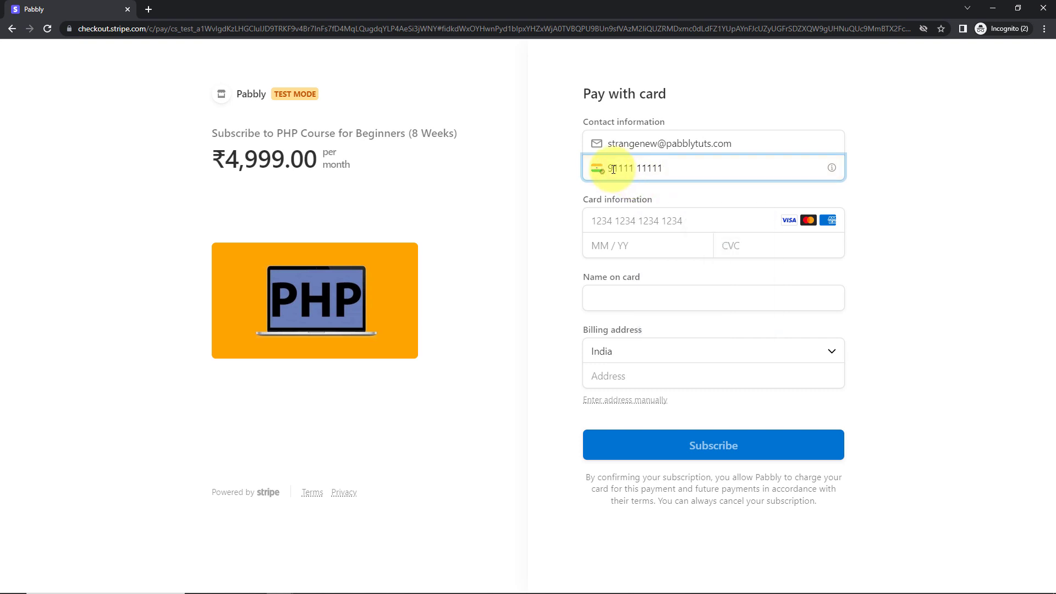
Copy the Generic decline test card number from the Stripe docs and paste it into the checkout's card number field.
{"action": "left_click", "coordinate": [616, 219]}
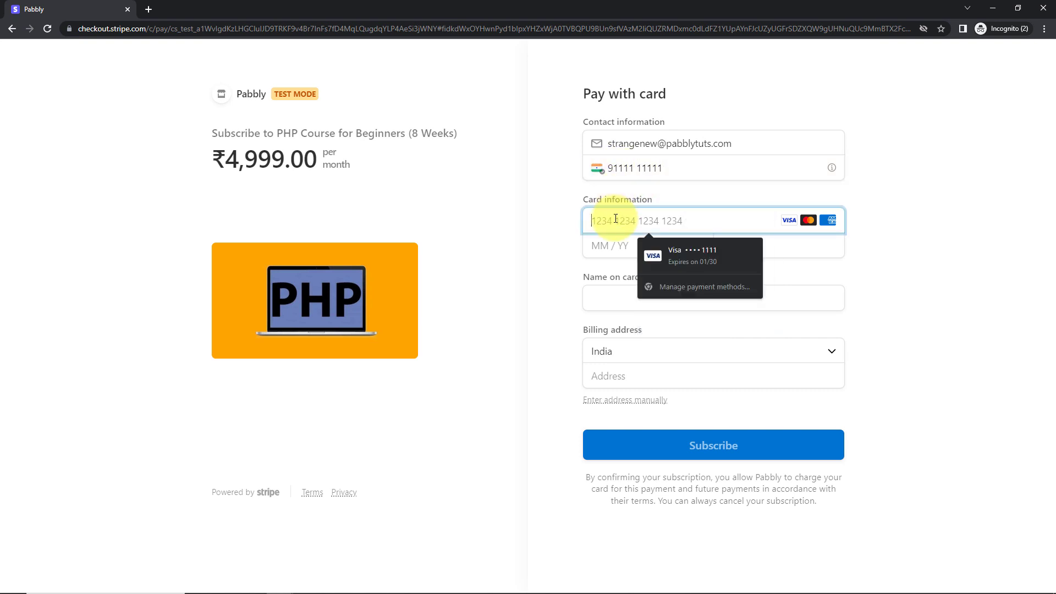
{"action": "key", "text": "alt+Tab"}
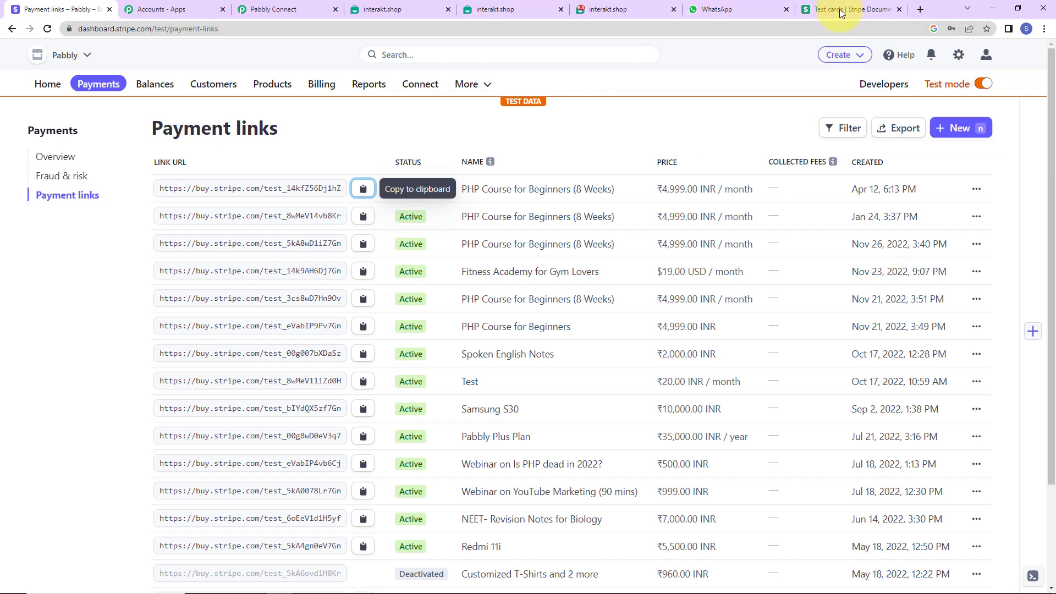
{"action": "left_click", "coordinate": [841, 10]}
{"action": "left_click", "coordinate": [528, 410]}
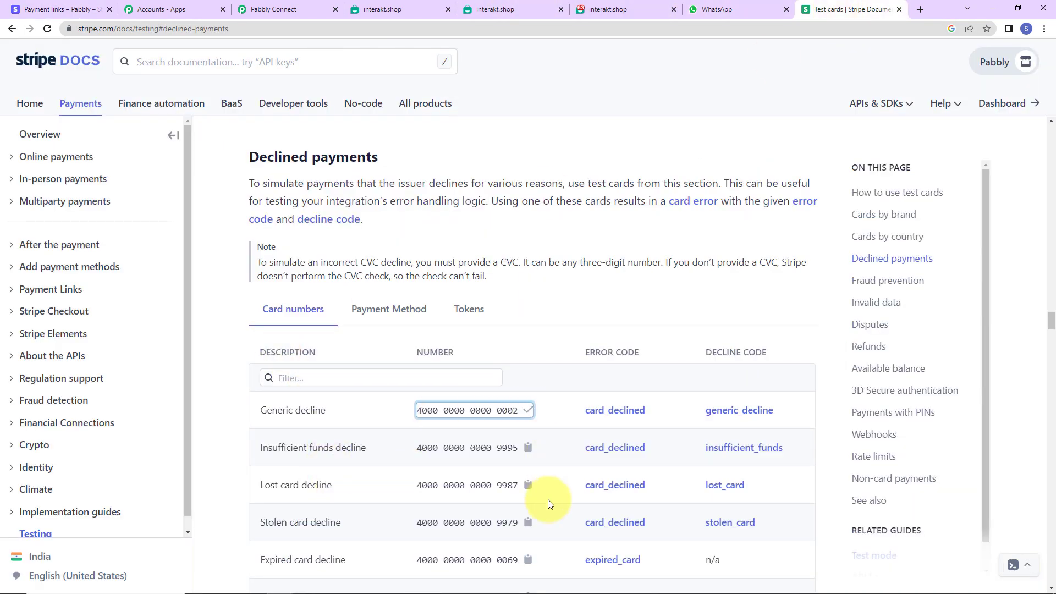
{"action": "key", "text": "alt+Tab"}
{"action": "key", "text": "ctrl+v"}
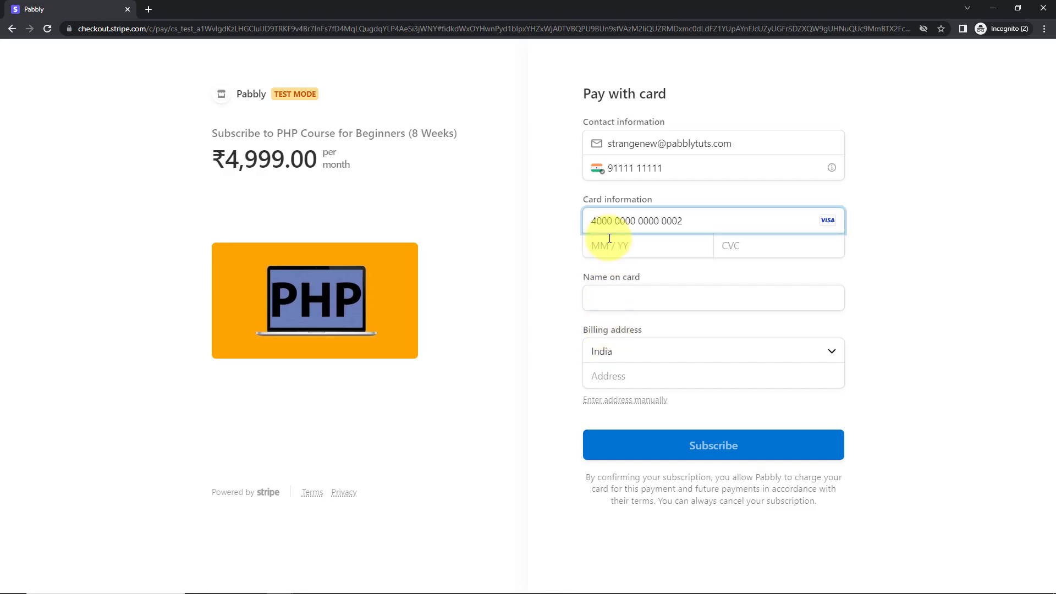
Complete the checkout form with the saved card's expiry date, the card security code, the customer's name and the saved billing address.
{"action": "left_click", "coordinate": [609, 242]}
{"action": "left_click", "coordinate": [676, 276]}
{"action": "left_click", "coordinate": [754, 245]}
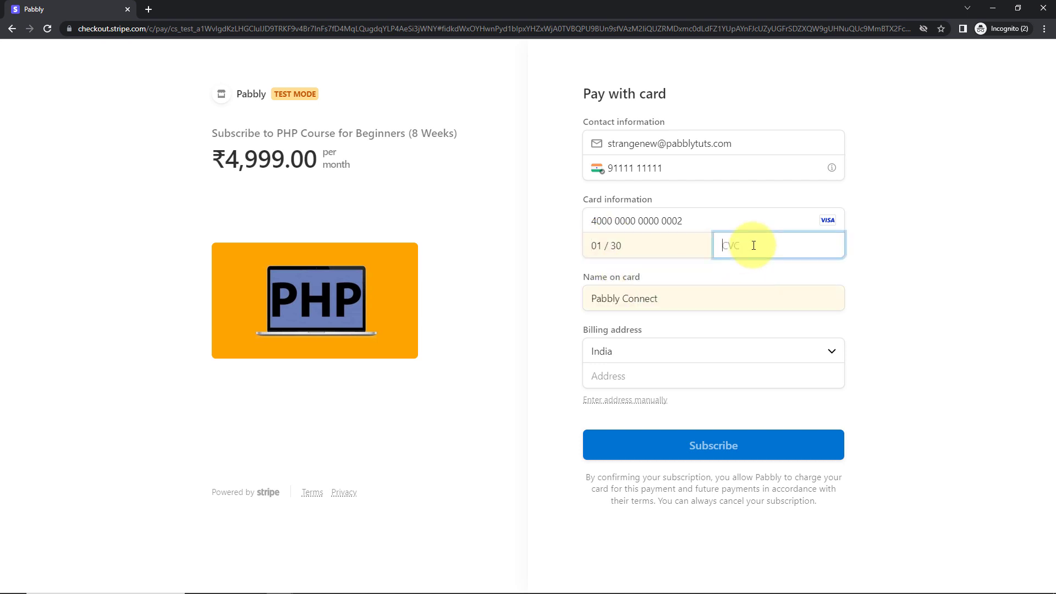
{"action": "type", "text": "123"}
{"action": "left_click", "coordinate": [701, 297]}
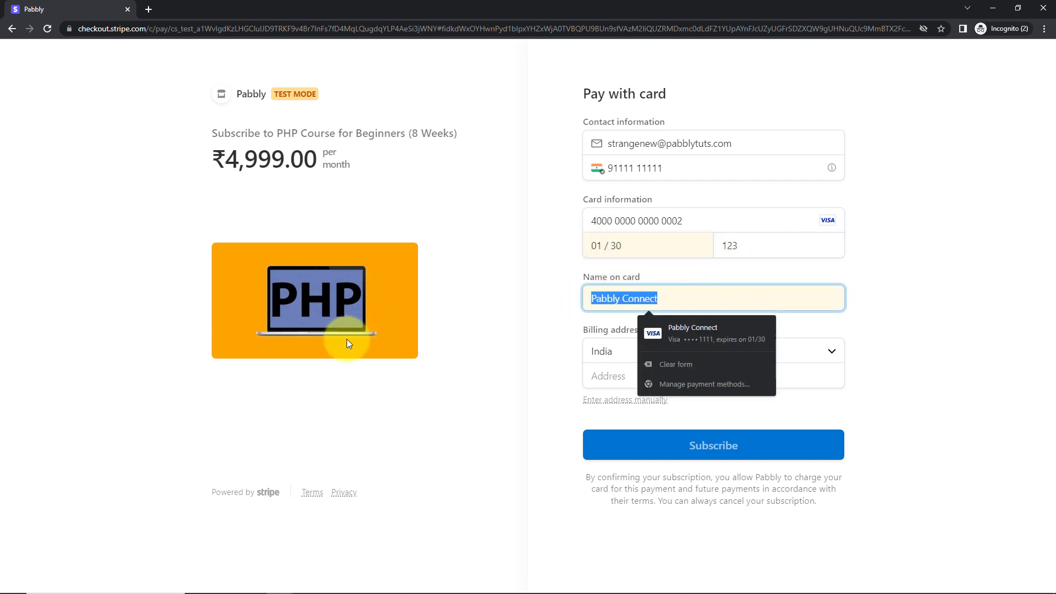
{"action": "type", "text": "Strange "}
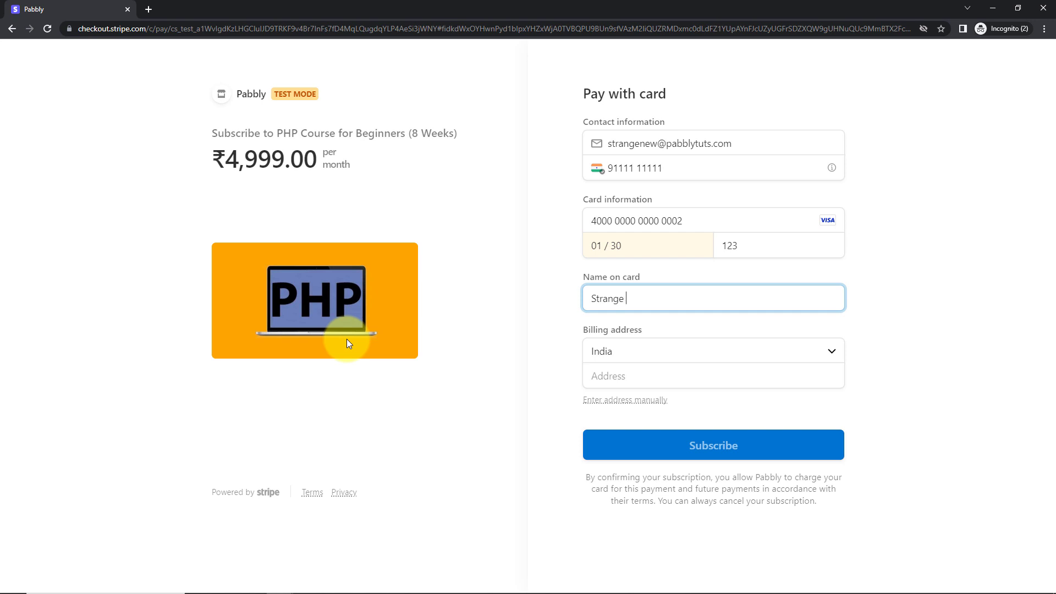
{"action": "type", "text": "User"}
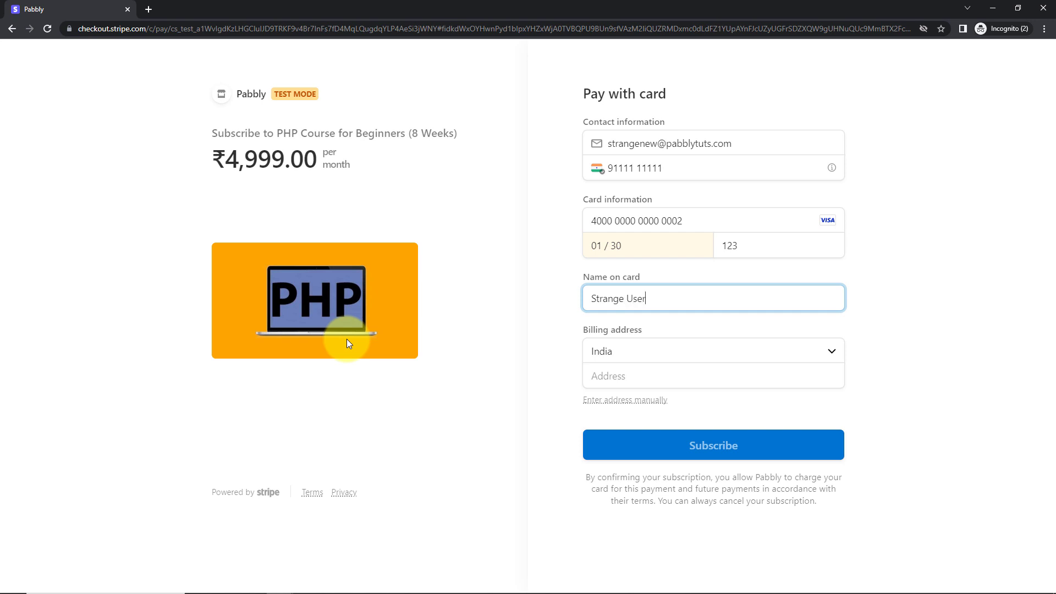
{"action": "left_click", "coordinate": [625, 375]}
{"action": "left_click", "coordinate": [661, 407]}
Submit the PHP Course subscription payment and switch to WhatsApp to check for the failed-payment message.
{"action": "left_click", "coordinate": [637, 501]}
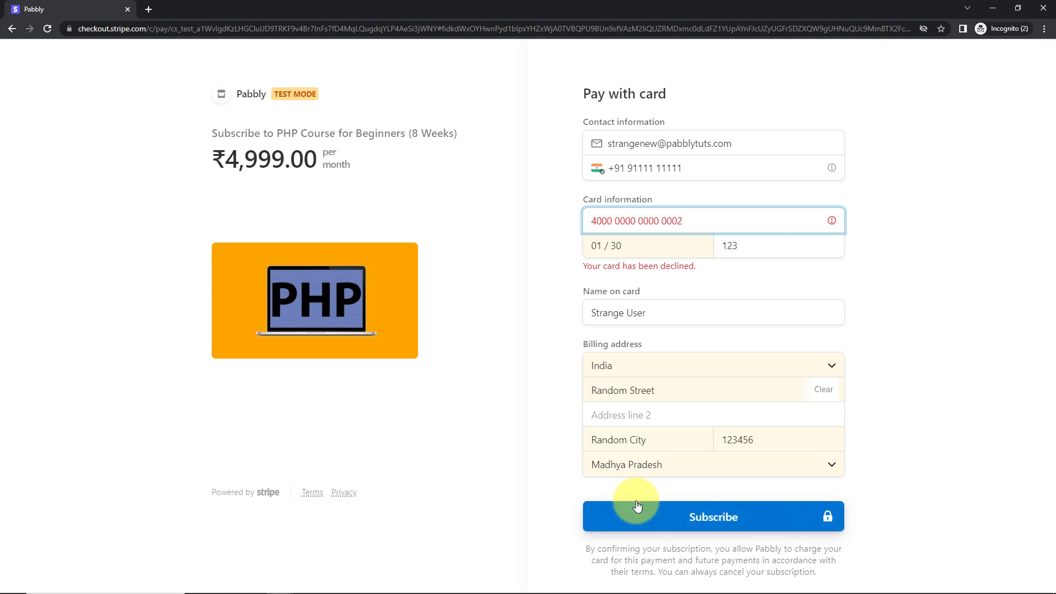
{"action": "key", "text": "alt+Tab"}
{"action": "left_click", "coordinate": [720, 9]}
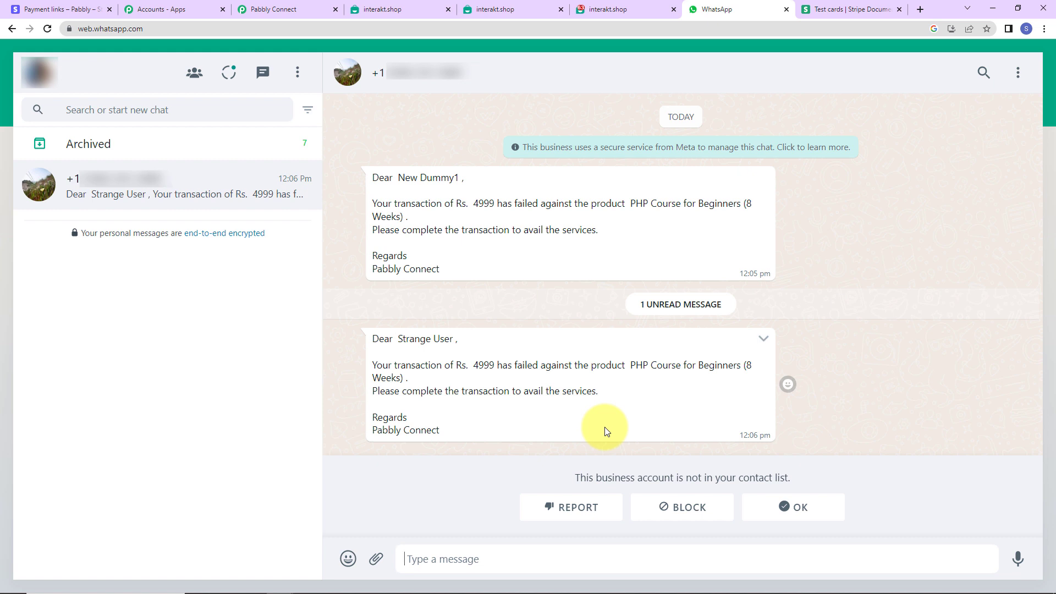
Return to the Pabbly Connect workflow and collapse its Payment Failed trigger and the Stripe, Number Formatter and Interakt action steps for review.
{"action": "left_click", "coordinate": [252, 10]}
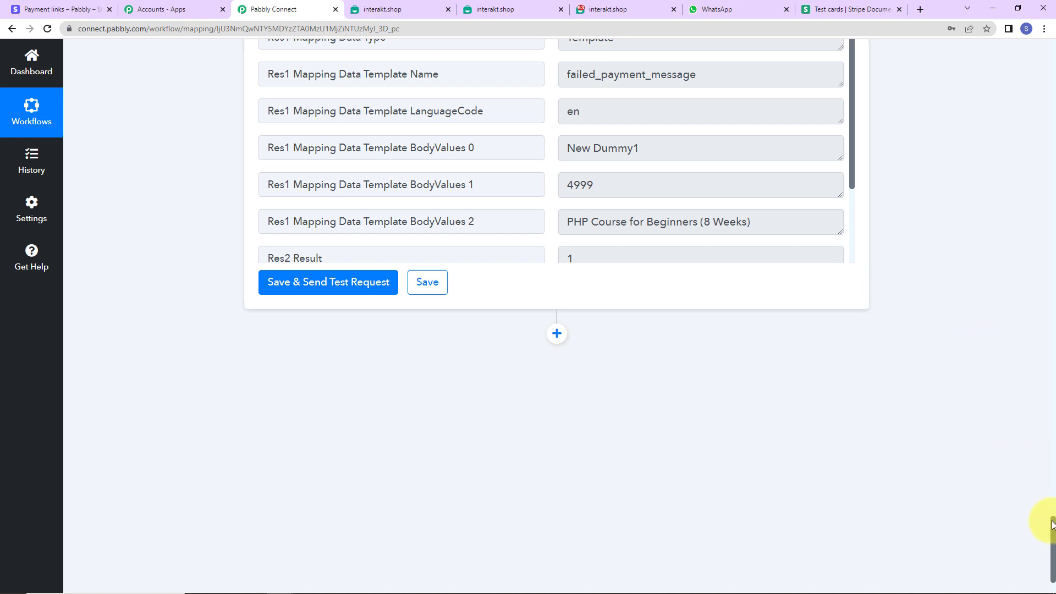
{"action": "left_click_drag", "start_coordinate": [1052, 524], "coordinate": [1051, 82]}
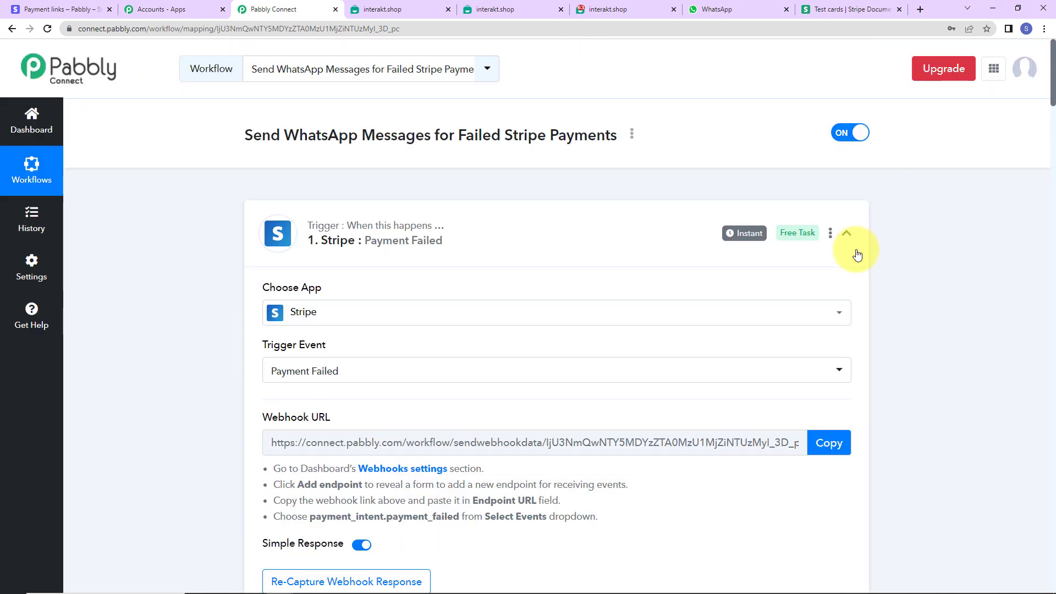
{"action": "left_click", "coordinate": [847, 235]}
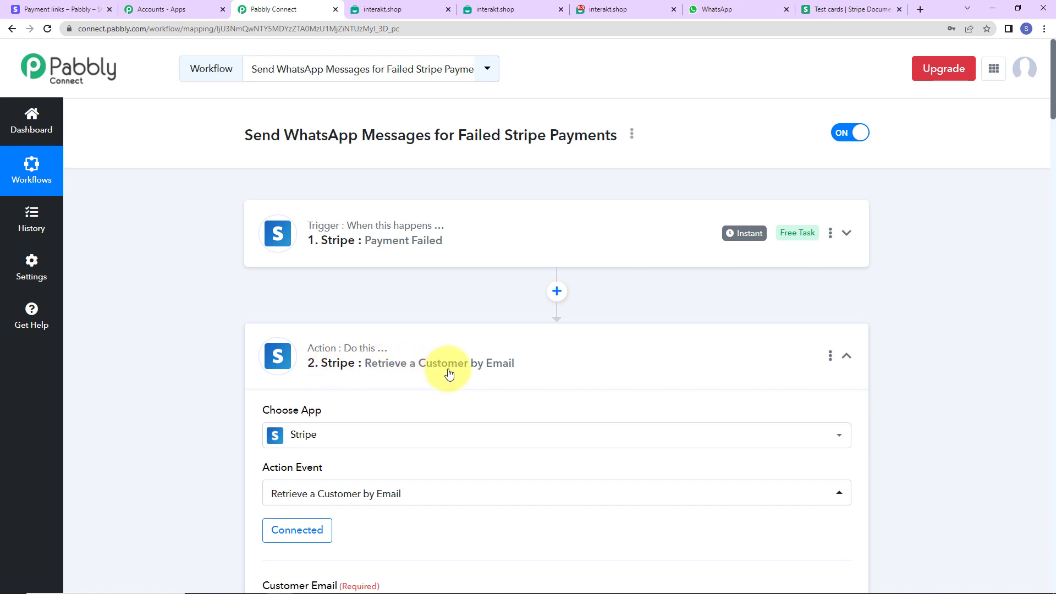
{"action": "left_click", "coordinate": [847, 357]}
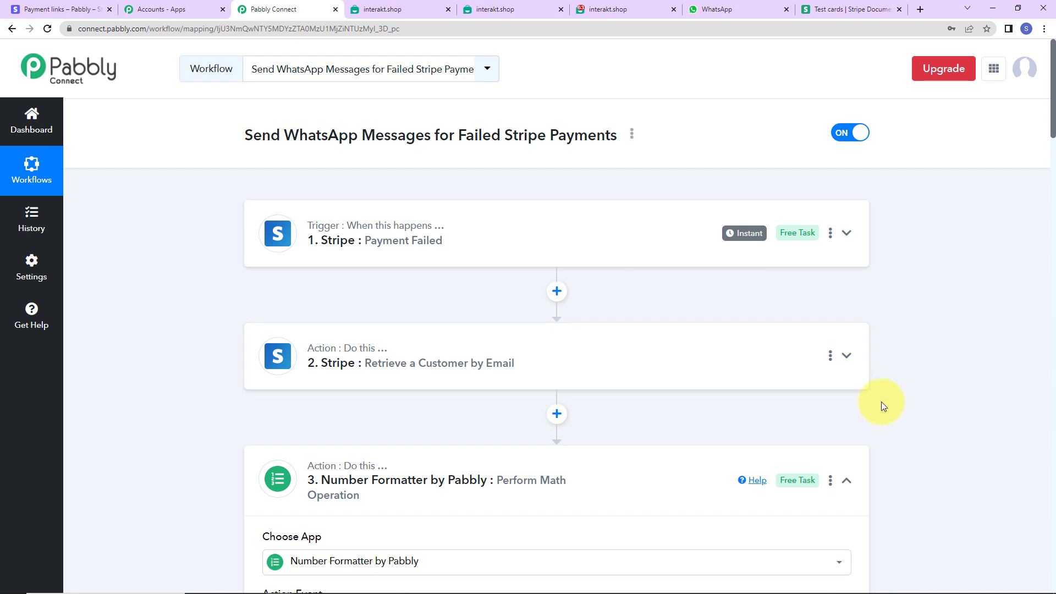
{"action": "left_click", "coordinate": [847, 484]}
{"action": "scroll", "coordinate": [880, 457], "scroll_direction": "down", "scroll_amount": 2}
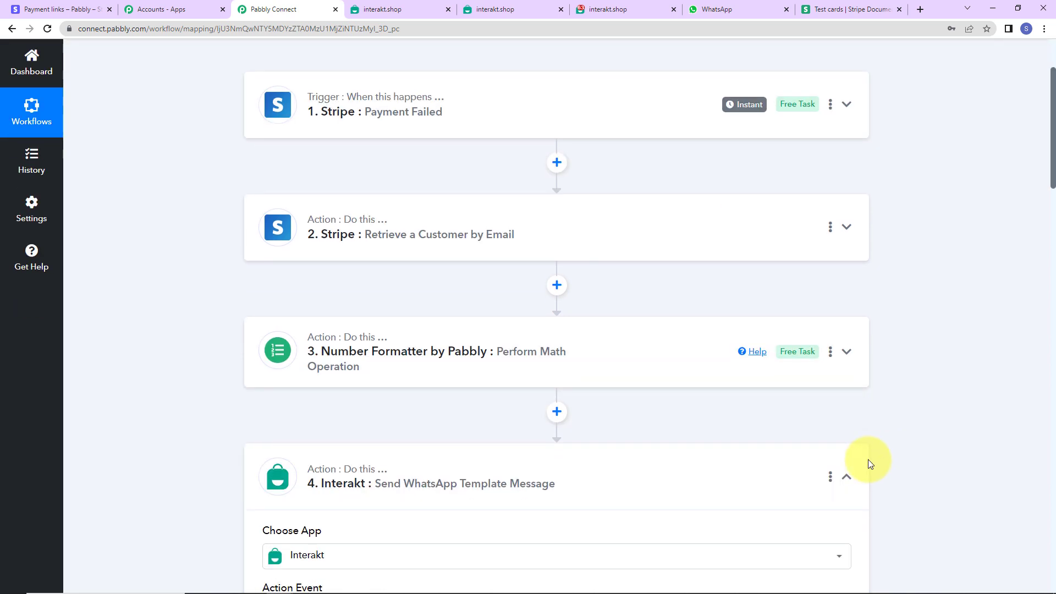
{"action": "left_click", "coordinate": [847, 477]}
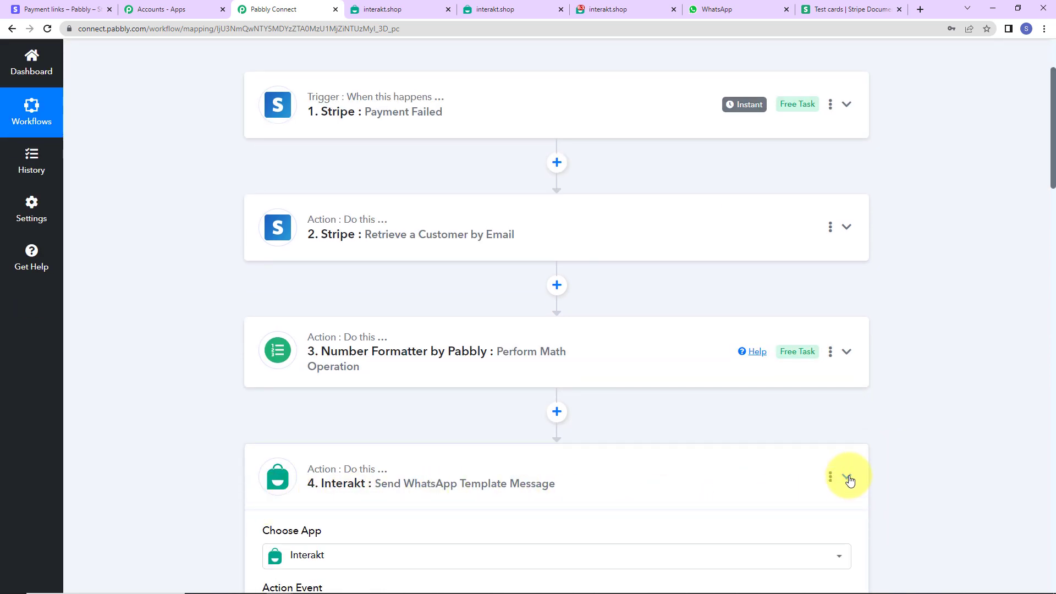